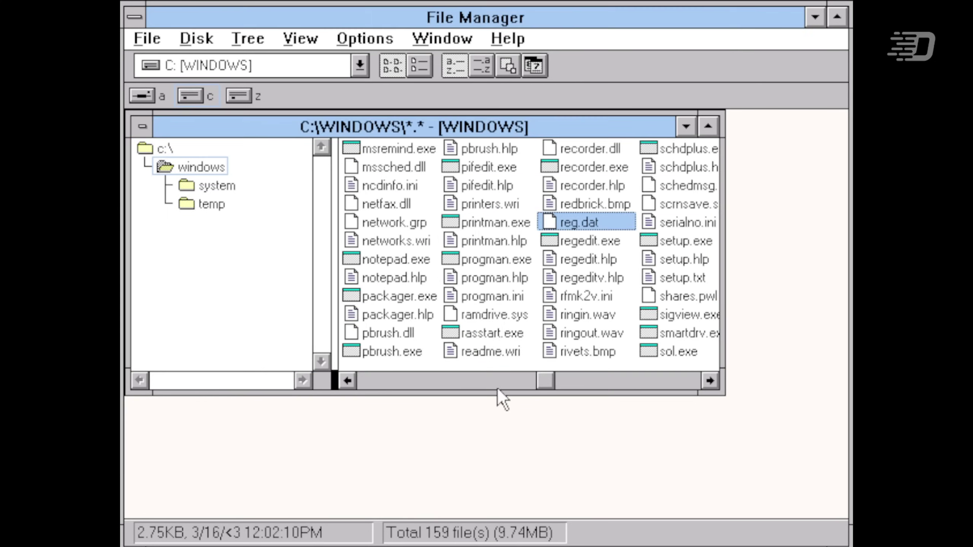
- Launch regedit.exe and review the Fax, Fax Key Viewer, Fax Signature Viewer and Microsoft Mail file types unchanged
{"action": "double_click", "coordinate": [583, 243]}
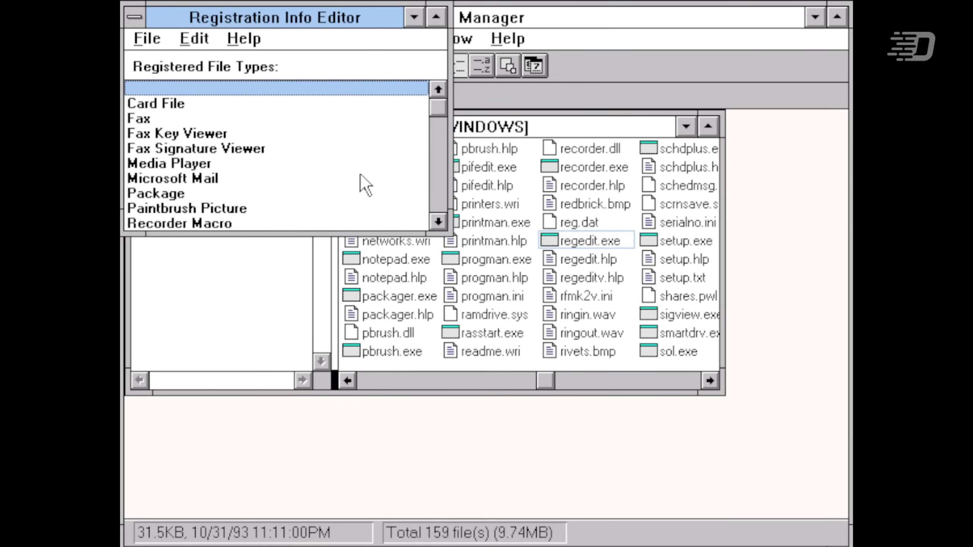
{"action": "left_click_drag", "start_coordinate": [297, 21], "coordinate": [423, 80]}
{"action": "double_click", "coordinate": [374, 177]}
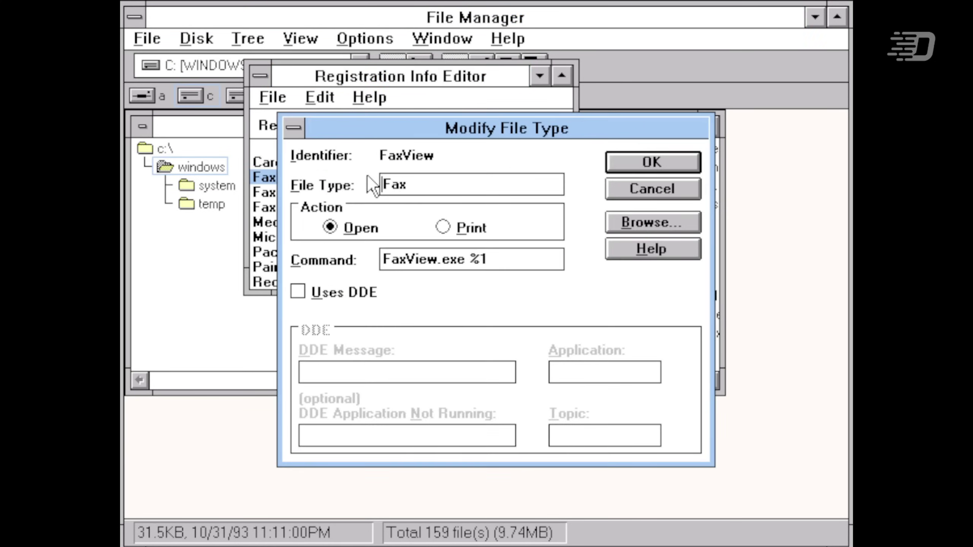
{"action": "left_click", "coordinate": [683, 196]}
{"action": "double_click", "coordinate": [287, 193]}
{"action": "left_click", "coordinate": [633, 195]}
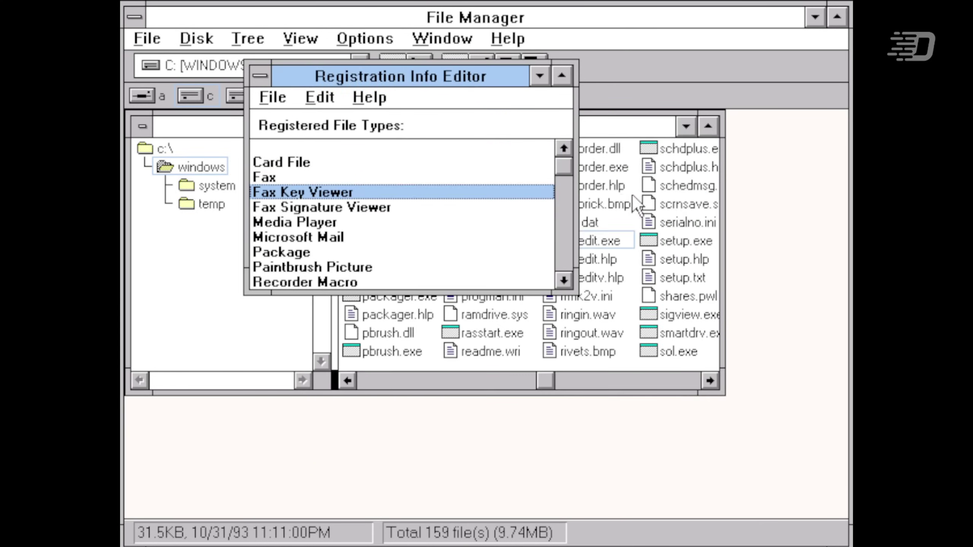
{"action": "double_click", "coordinate": [343, 207]}
{"action": "left_click", "coordinate": [656, 189]}
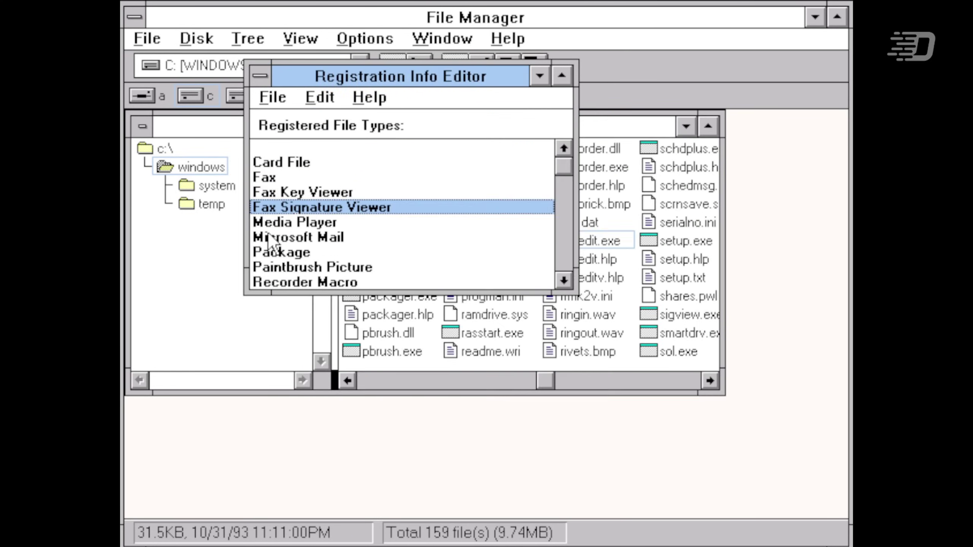
{"action": "double_click", "coordinate": [269, 239]}
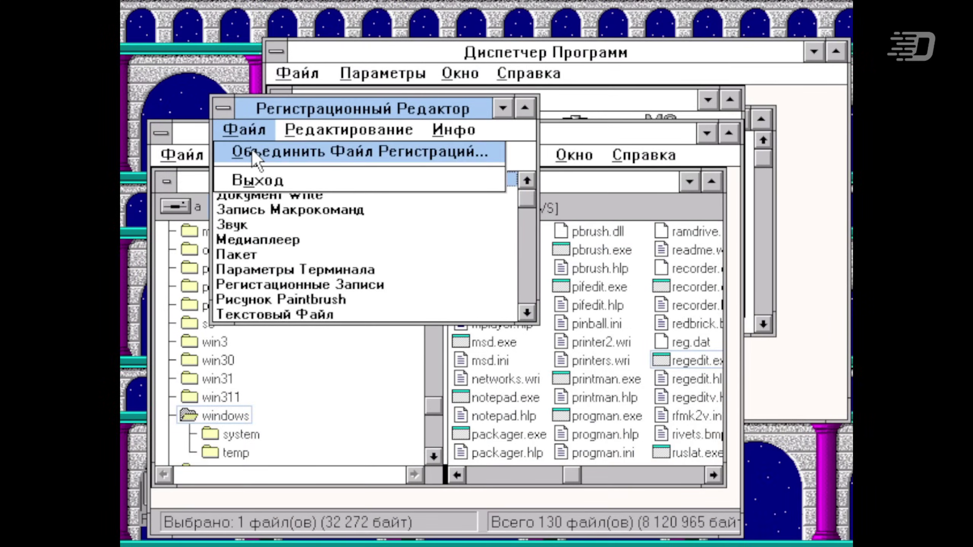
- Choose setup.reg from the system folder as the registration file to merge
{"action": "left_click", "coordinate": [369, 149]}
{"action": "double_click", "coordinate": [531, 293]}
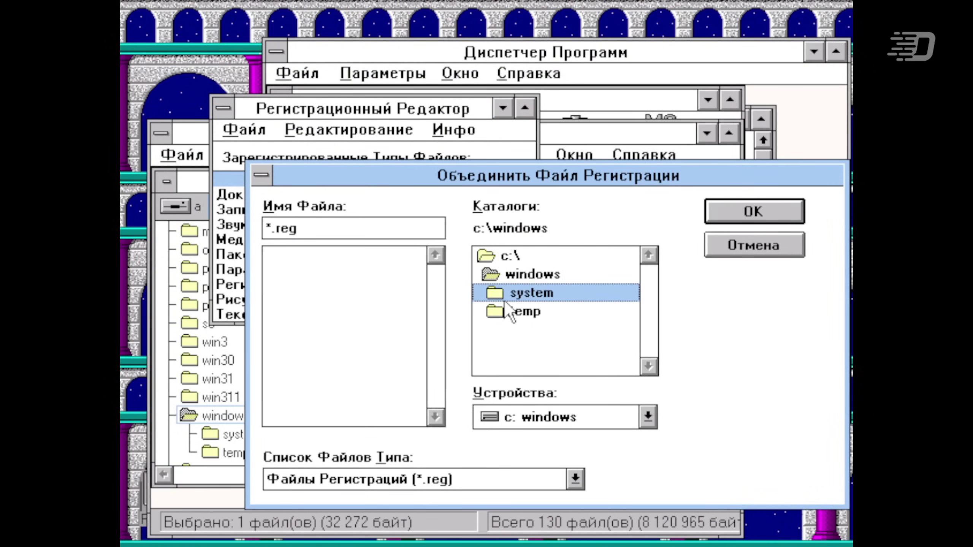
{"action": "left_click", "coordinate": [341, 257]}
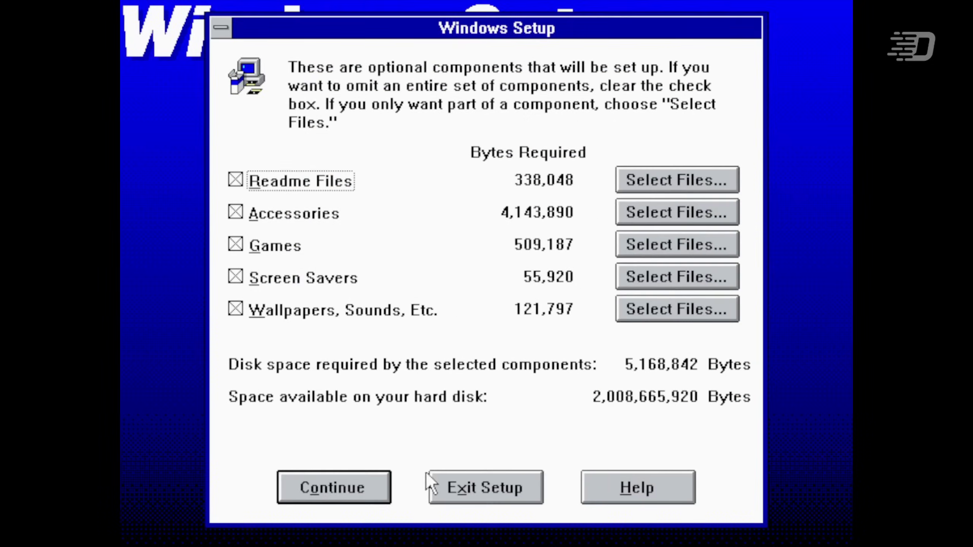
- Continue Setup with all five optional components (5,168,842 bytes) and proceed through the remaining dialogs
{"action": "left_click", "coordinate": [341, 499]}
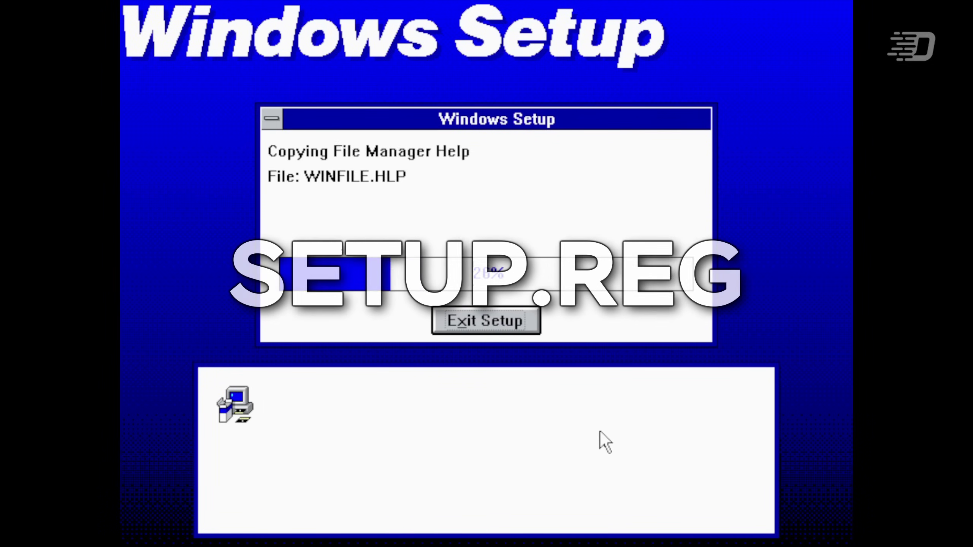
{"action": "left_click", "coordinate": [588, 54]}
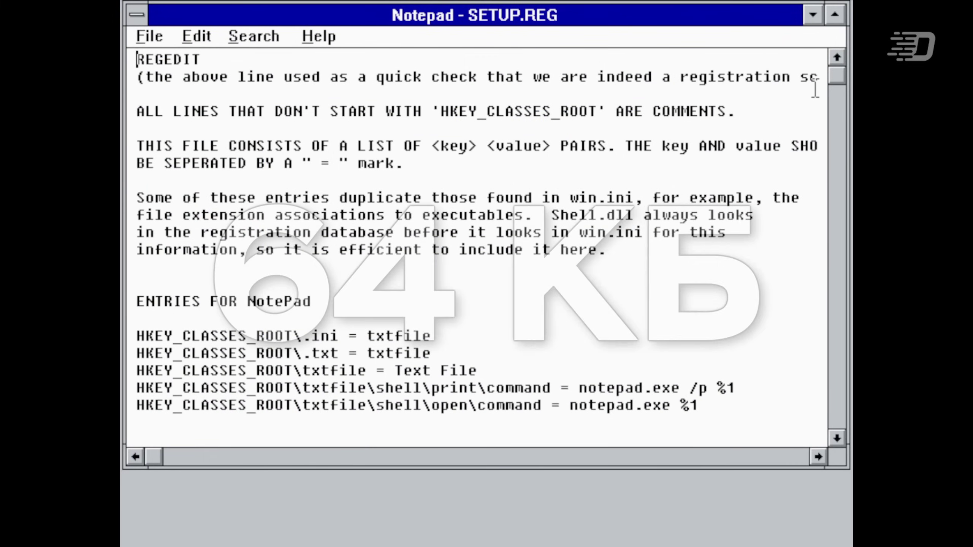
- Scroll through SETUP.REG's HKEY_CLASSES_ROOT entries and view the Registration Editor's About information
{"action": "left_click_drag", "start_coordinate": [837, 86], "coordinate": [841, 351]}
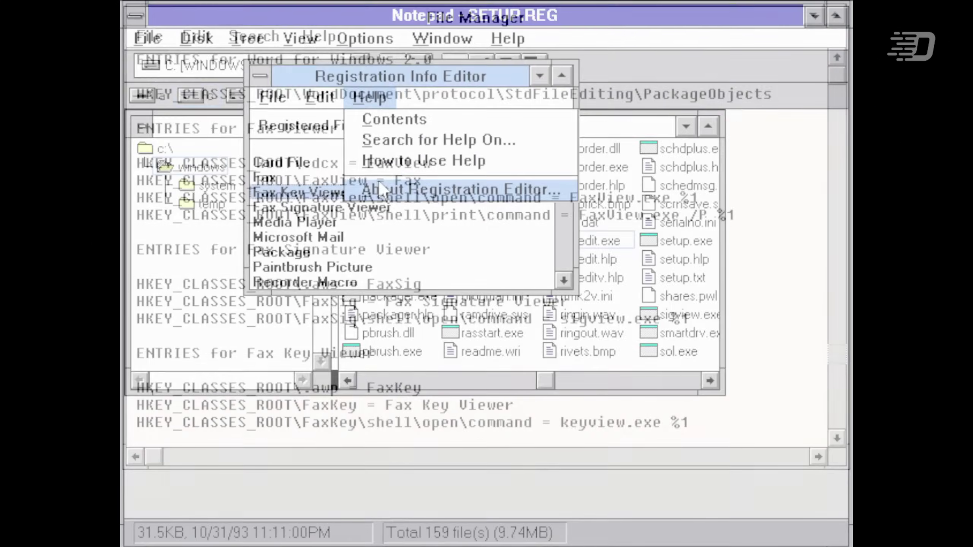
{"action": "left_click", "coordinate": [422, 189]}
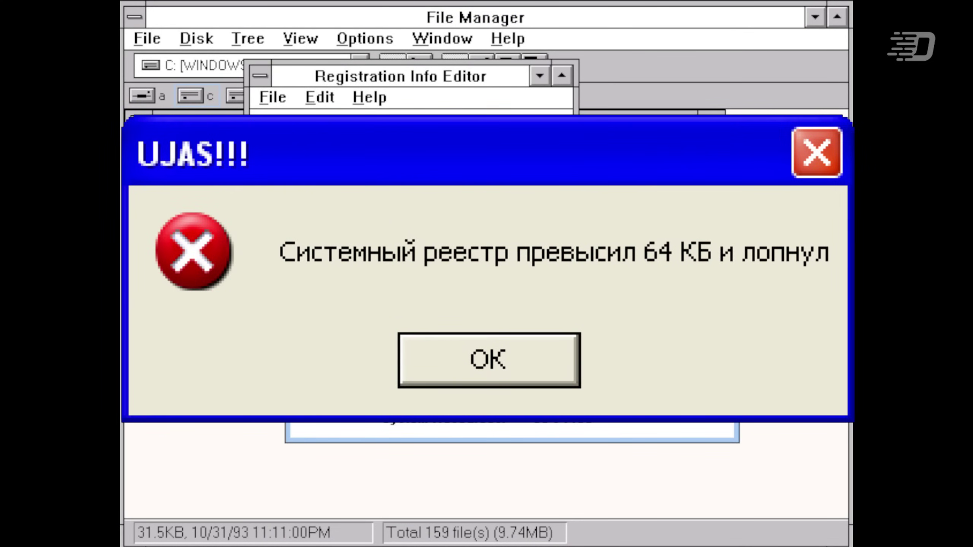
{"action": "key", "text": "Return"}
- Close Registration Info Editor and view the f89b2ade49b7fb82f8ebc11c7a9974be key's values
{"action": "double_click", "coordinate": [261, 77]}
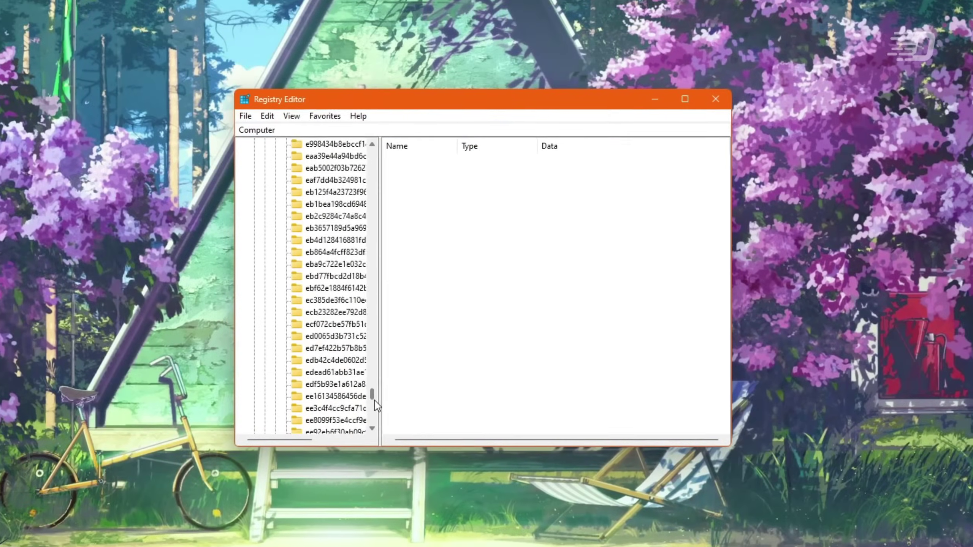
{"action": "scroll", "coordinate": [378, 406], "scroll_direction": "down", "scroll_amount": 5}
{"action": "left_click", "coordinate": [333, 332]}
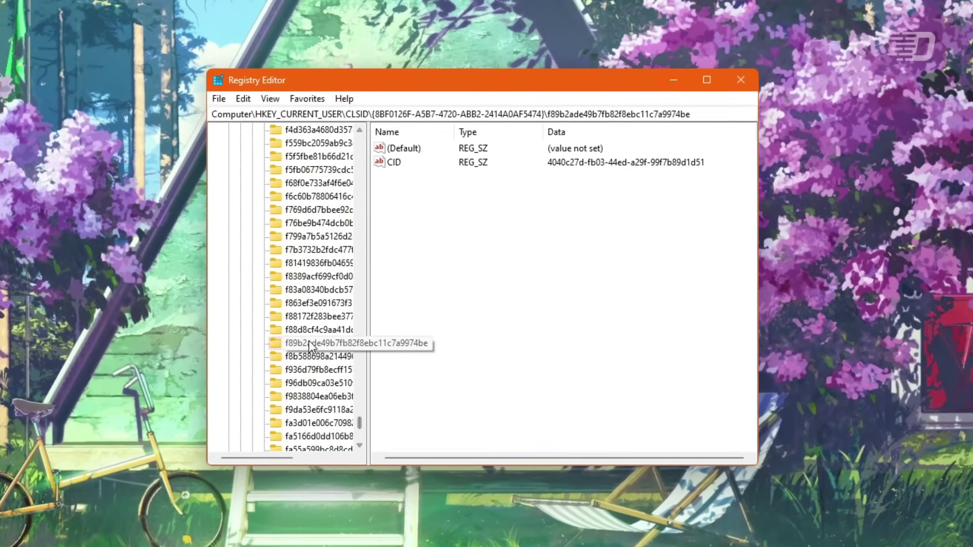
- Expand HKCU System\CurrentControlSet\Control\MediaProperties\PrivateProperties\DirectInput down to VID_09DA&PID_7180
{"action": "scroll", "coordinate": [374, 398], "scroll_direction": "down", "scroll_amount": 10}
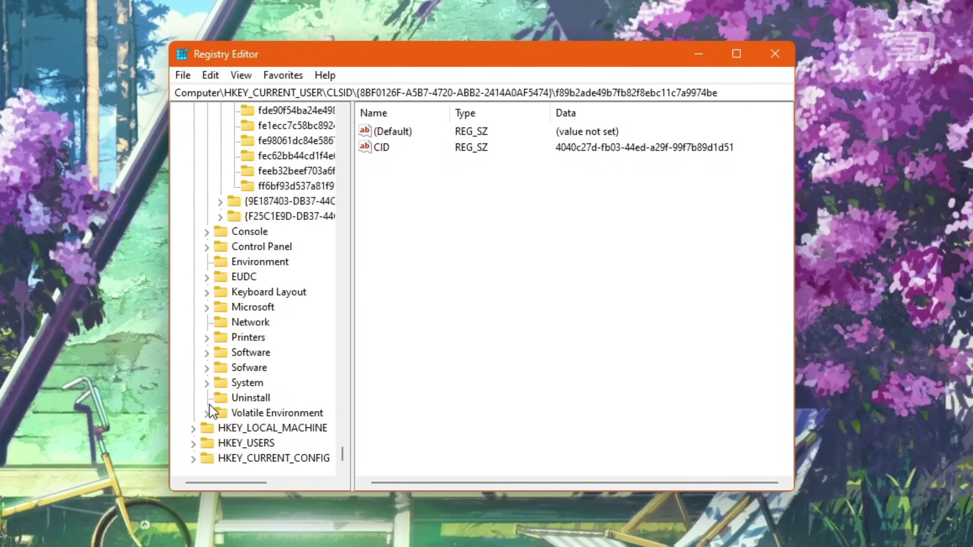
{"action": "left_click", "coordinate": [206, 383]}
{"action": "left_click", "coordinate": [221, 398]}
{"action": "left_click", "coordinate": [234, 413]}
{"action": "left_click", "coordinate": [253, 414]}
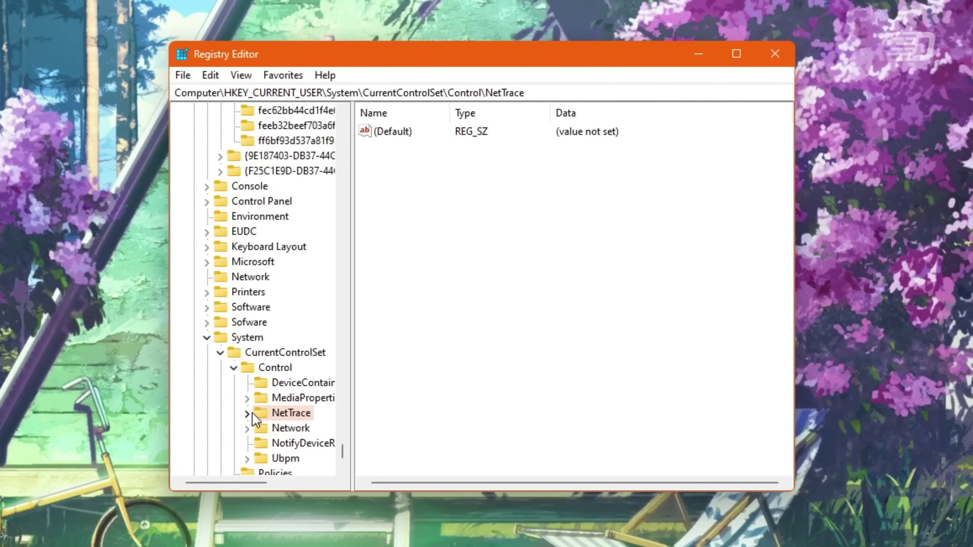
{"action": "left_click", "coordinate": [250, 414]}
{"action": "left_click", "coordinate": [249, 401]}
{"action": "left_click", "coordinate": [259, 414]}
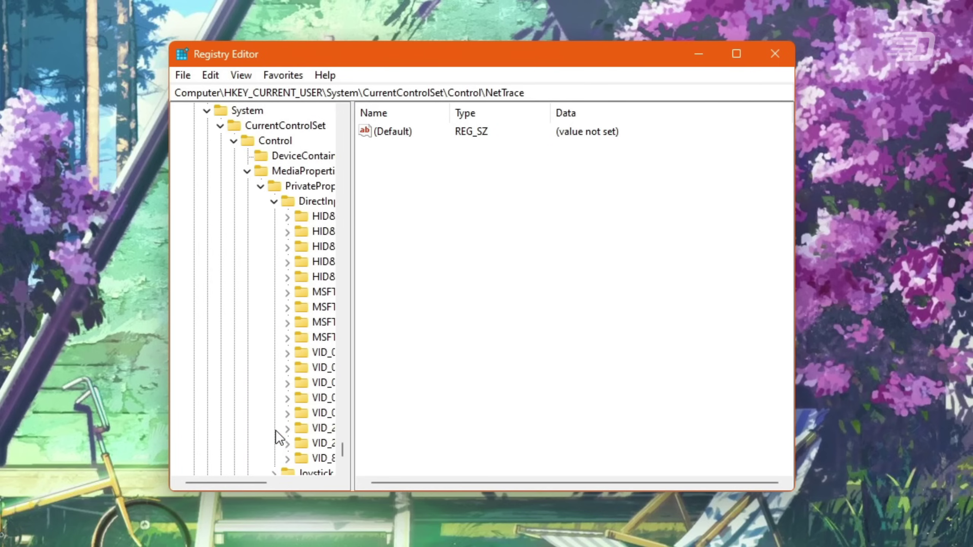
{"action": "left_click", "coordinate": [289, 414]}
{"action": "left_click", "coordinate": [301, 428]}
- Expand calibration entries 0–2, view DeviceInstances' values, and dismiss the NT welcome message
{"action": "left_click", "coordinate": [314, 430]}
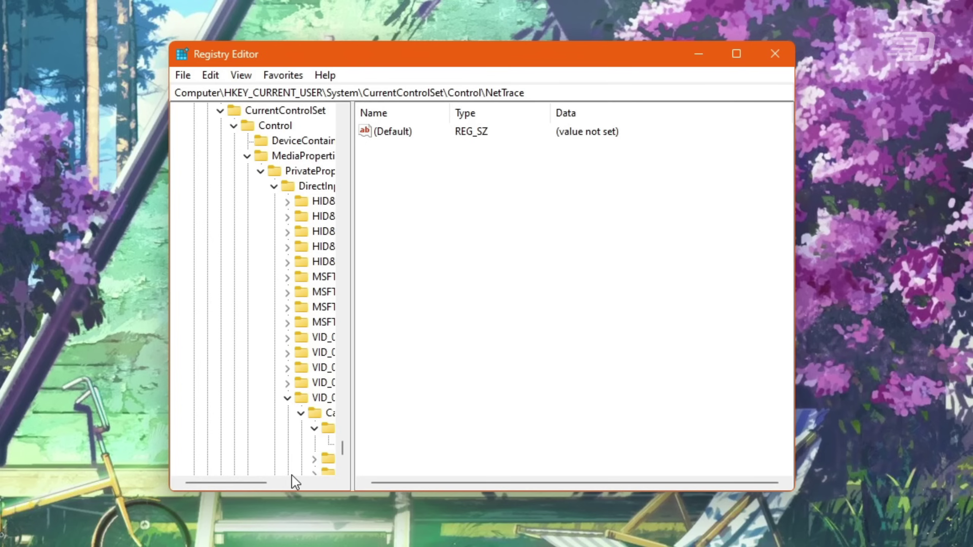
{"action": "scroll", "coordinate": [291, 483], "scroll_direction": "right", "scroll_amount": 3}
{"action": "scroll", "coordinate": [239, 407], "scroll_direction": "down", "scroll_amount": 3}
{"action": "left_click", "coordinate": [234, 322]}
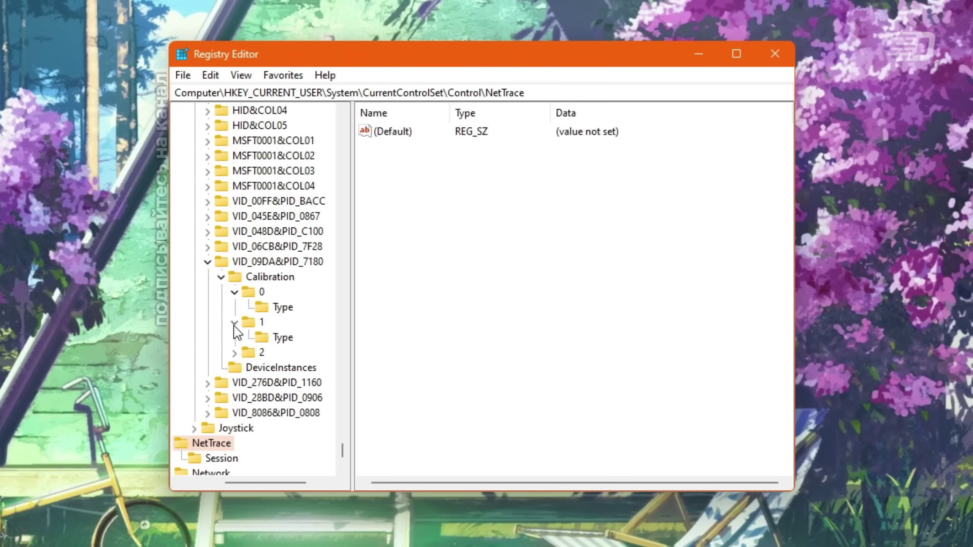
{"action": "left_click", "coordinate": [235, 353]}
{"action": "left_click", "coordinate": [257, 368]}
{"action": "left_click", "coordinate": [236, 382]}
{"action": "left_click", "coordinate": [207, 398]}
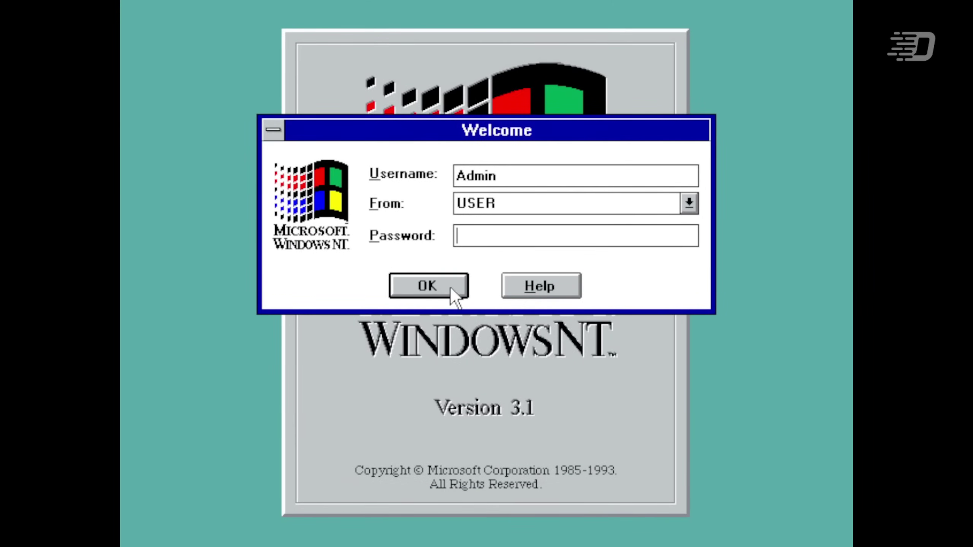
{"action": "left_click", "coordinate": [450, 288]}
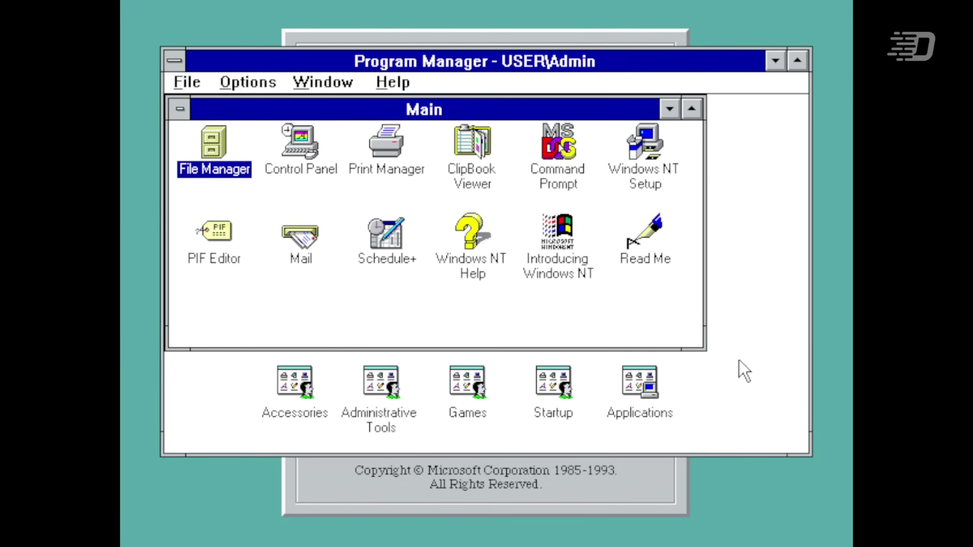
- Show the About Program Manager box with its version information
{"action": "left_click", "coordinate": [389, 90]}
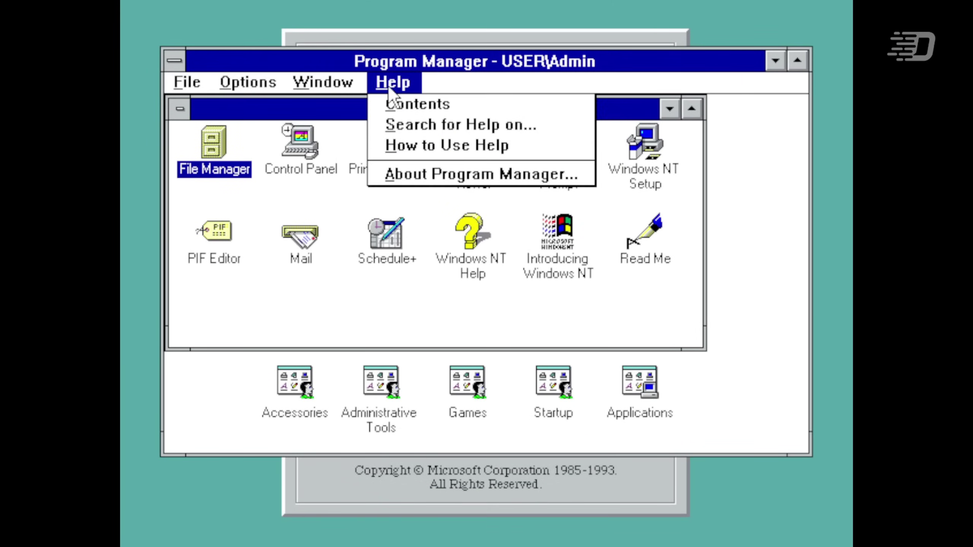
{"action": "left_click", "coordinate": [378, 175]}
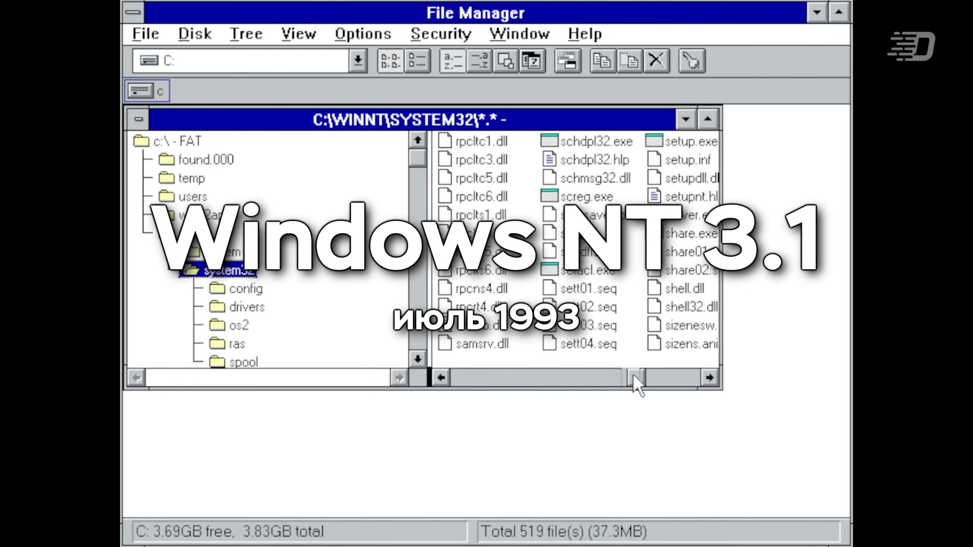
{"action": "left_click_drag", "start_coordinate": [638, 377], "coordinate": [624, 378]}
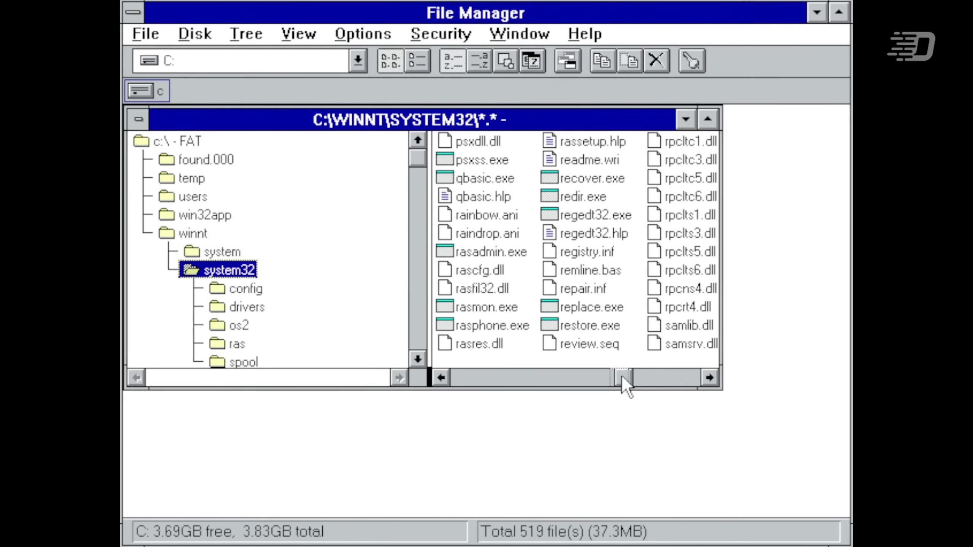
- Launch regedt32.exe maximized and bring the HKEY_USERS window in front of HKEY_LOCAL_MACHINE
{"action": "double_click", "coordinate": [610, 216]}
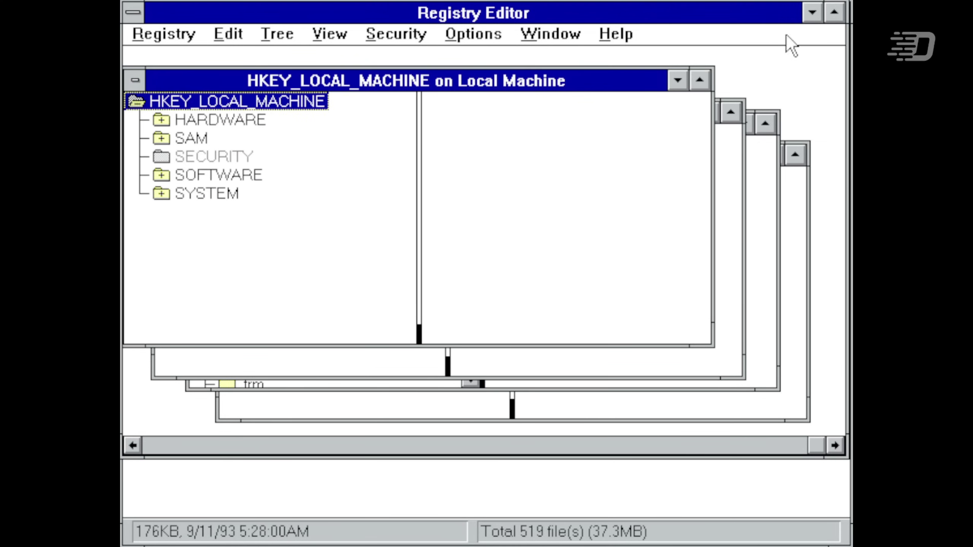
{"action": "left_click", "coordinate": [829, 15]}
{"action": "left_click_drag", "start_coordinate": [386, 79], "coordinate": [548, 314]}
{"action": "left_click_drag", "start_coordinate": [527, 115], "coordinate": [524, 85]}
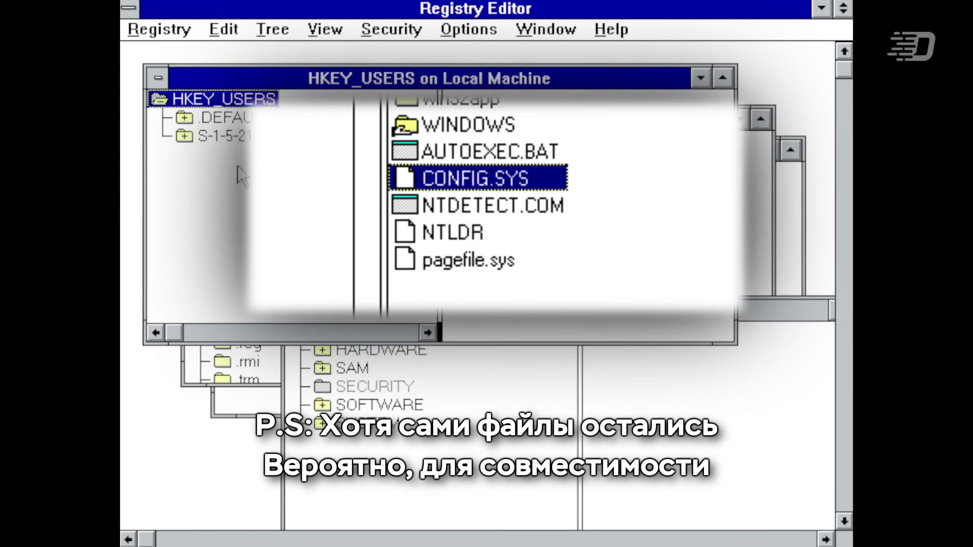
- Expand the user's profile Control Panel key and browse Color Schemes, Colors, Cursors, Custom Colors and Desktop
{"action": "double_click", "coordinate": [224, 136]}
{"action": "double_click", "coordinate": [230, 173]}
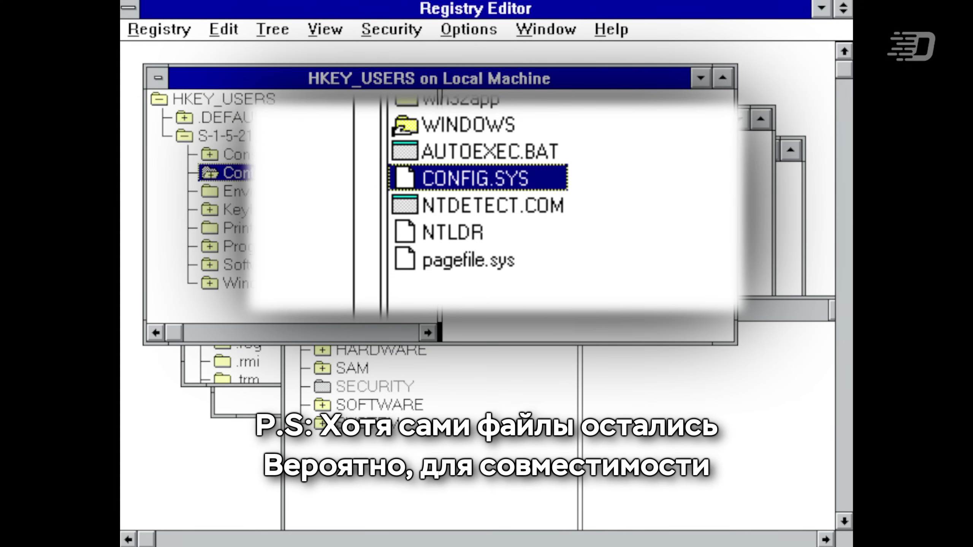
{"action": "left_click", "coordinate": [235, 191]}
{"action": "left_click", "coordinate": [264, 210]}
{"action": "left_click", "coordinate": [264, 247]}
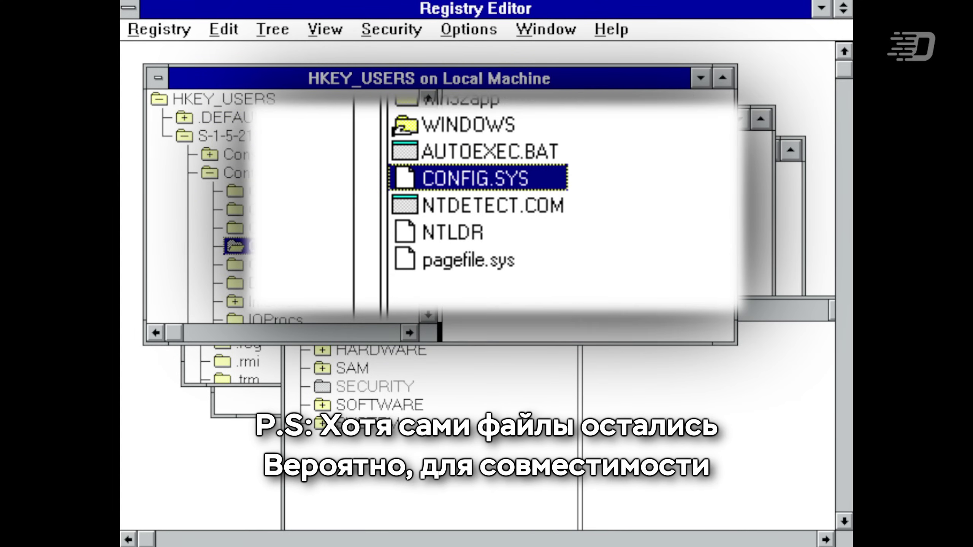
{"action": "left_click", "coordinate": [259, 265]}
{"action": "left_click", "coordinate": [258, 284]}
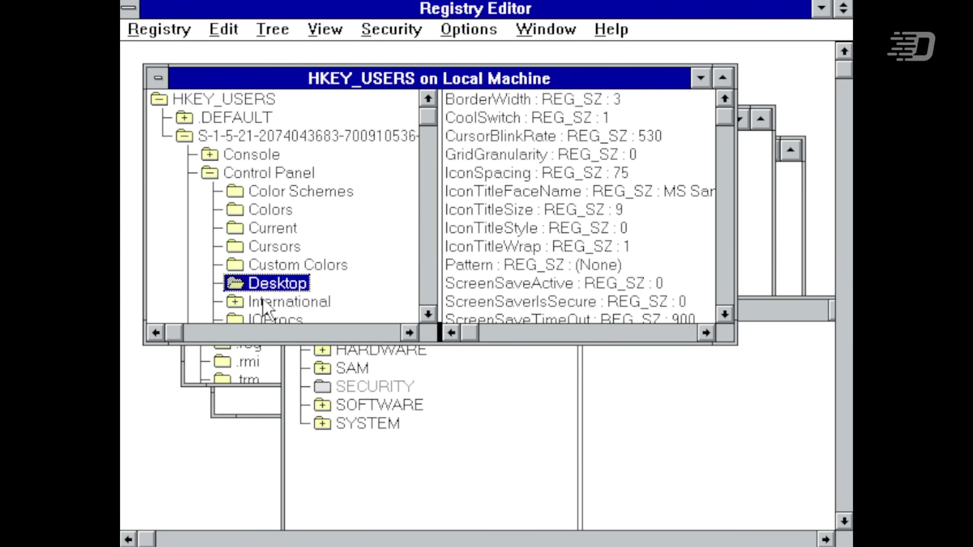
- Open IconTitleStyle and IconTitleFaceName without changes, then open IconSpacing for editing
{"action": "double_click", "coordinate": [507, 228]}
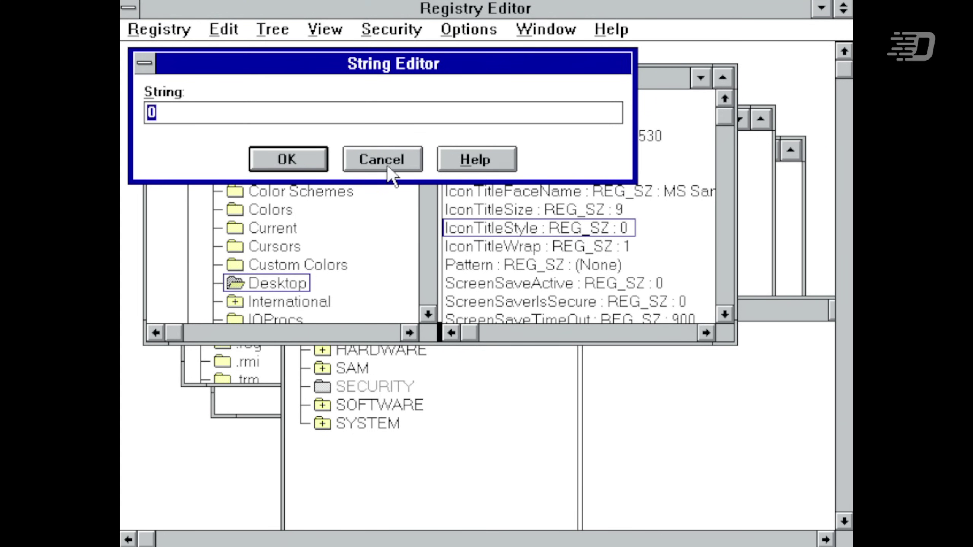
{"action": "left_click", "coordinate": [388, 167]}
{"action": "double_click", "coordinate": [484, 191]}
{"action": "left_click", "coordinate": [417, 163]}
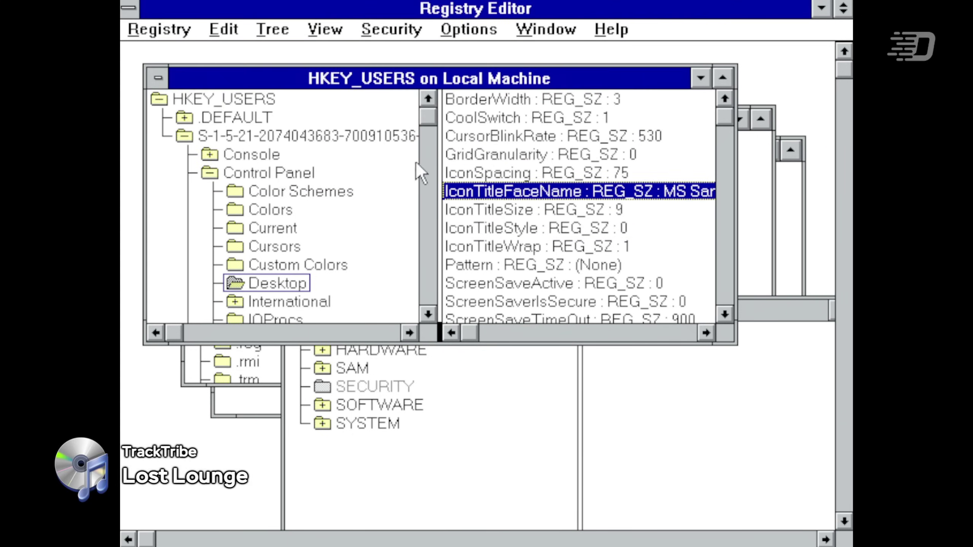
{"action": "double_click", "coordinate": [624, 173]}
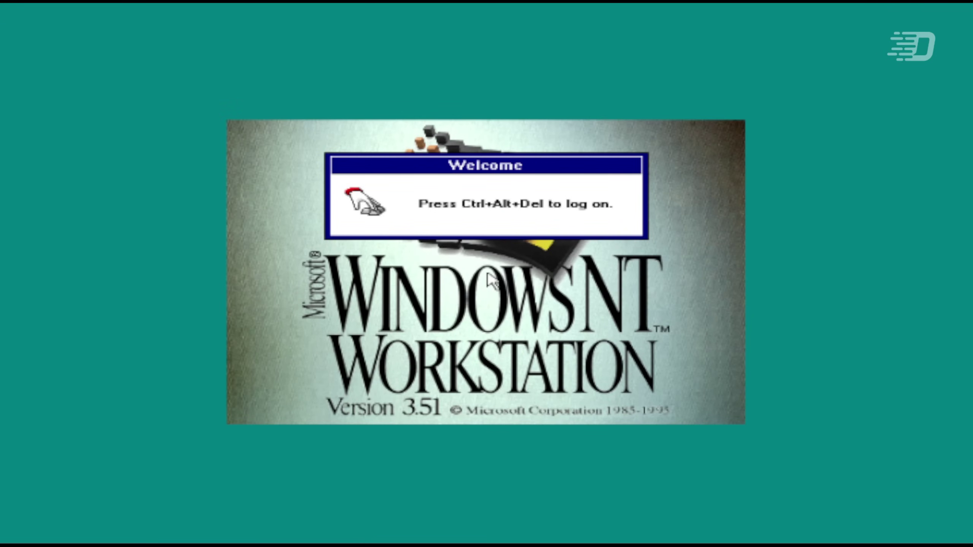
- Log on with Ctrl+Alt+Del, close About Program Manager, and select Control Panel in Main
{"action": "key", "text": "ctrl+alt+Delete"}
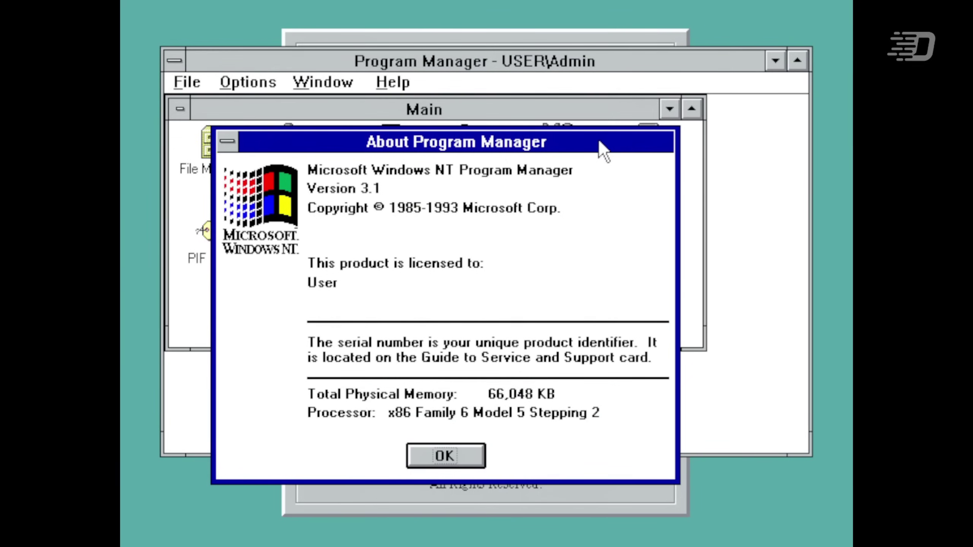
{"action": "left_click", "coordinate": [447, 457]}
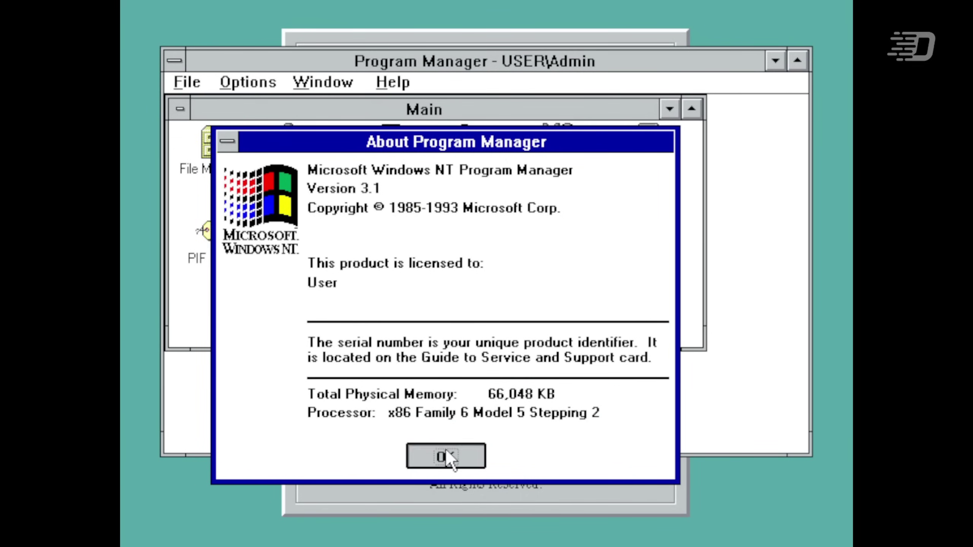
{"action": "left_click", "coordinate": [301, 146]}
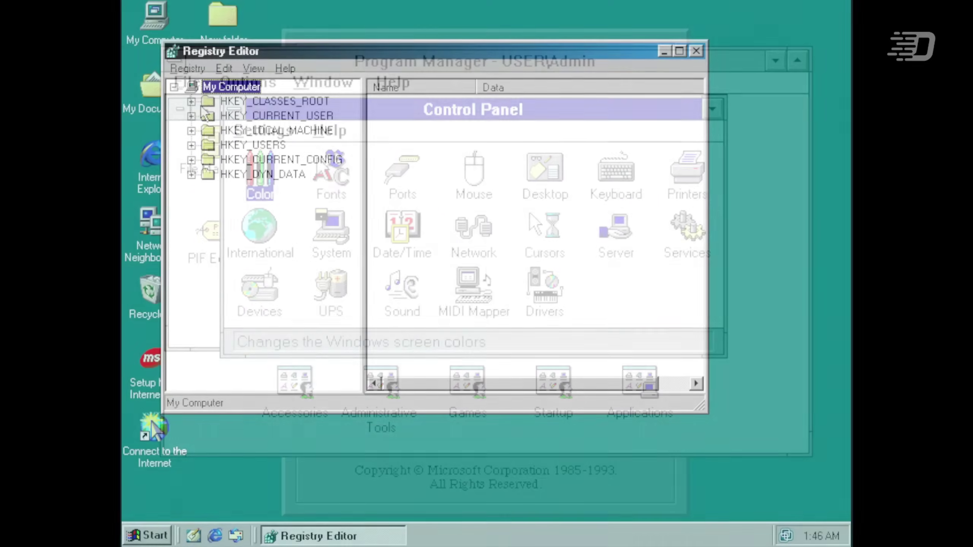
- In the Windows 98 Registry Editor, collapse HKEY_LOCAL_MACHINE and expand HKEY_CURRENT_USER
{"action": "left_click", "coordinate": [192, 131]}
{"action": "left_click", "coordinate": [191, 131]}
{"action": "left_click", "coordinate": [191, 116]}
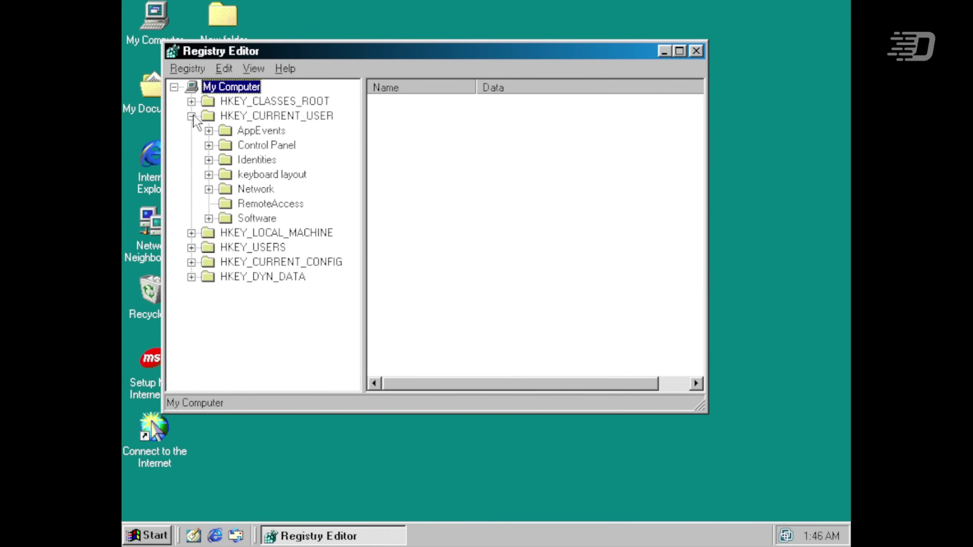
- Collapse HKEY_CURRENT_USER, expand and collapse HKEY_USERS, and move the window up and right
{"action": "left_click", "coordinate": [192, 116]}
{"action": "left_click", "coordinate": [191, 145]}
{"action": "left_click", "coordinate": [191, 145]}
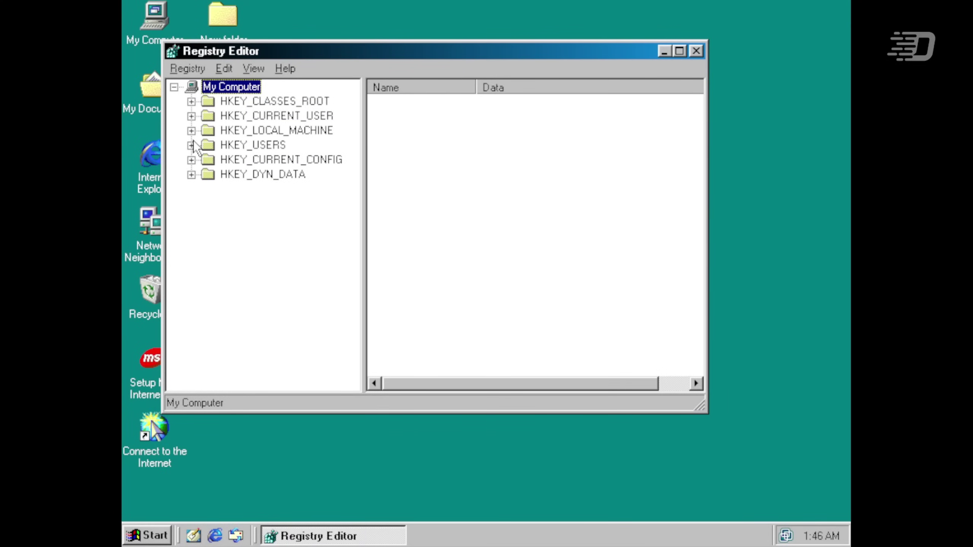
{"action": "left_click", "coordinate": [153, 46]}
{"action": "left_click_drag", "start_coordinate": [320, 50], "coordinate": [388, 40]}
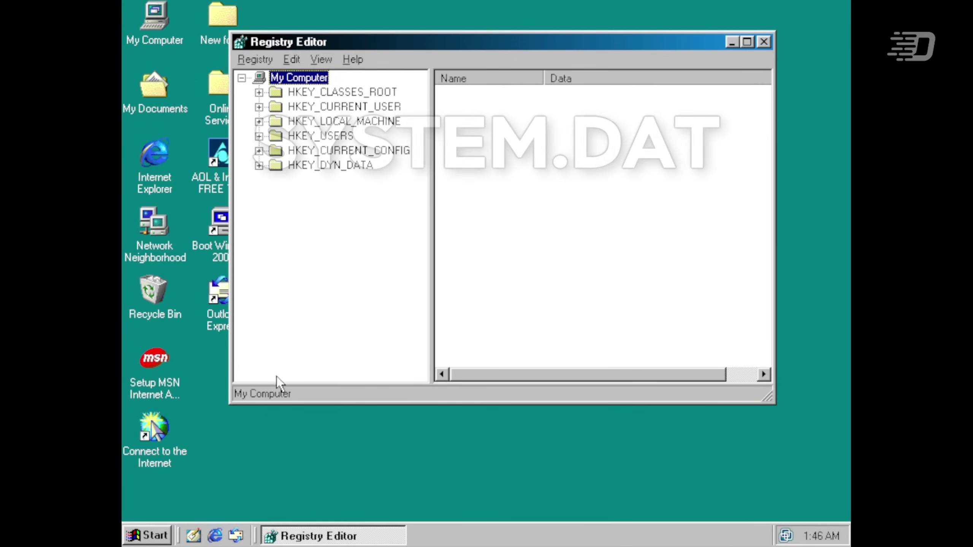
- Search drive C for *.dat files and select System.dat and User.dat in the results
{"action": "left_click", "coordinate": [153, 536]}
{"action": "mouse_move", "coordinate": [220, 382]}
{"action": "left_click", "coordinate": [356, 378]}
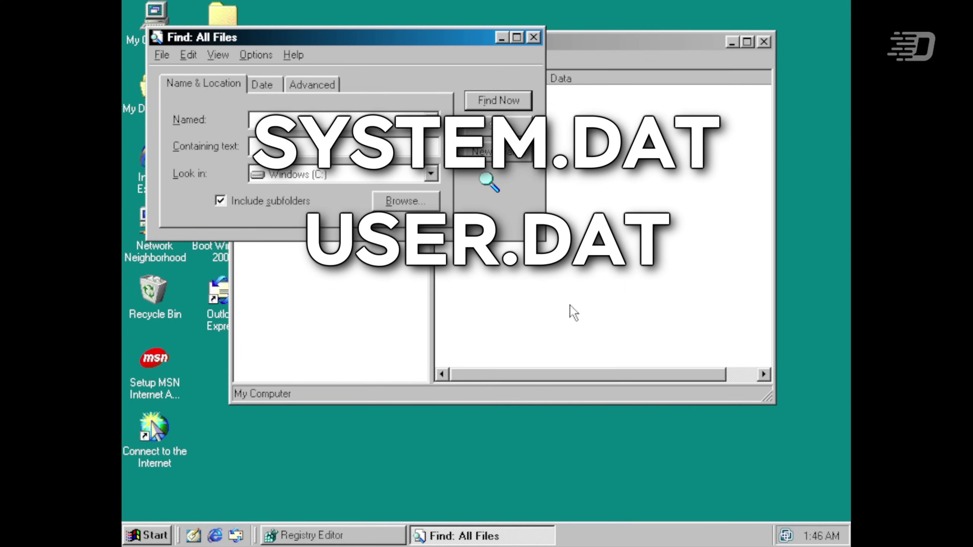
{"action": "type", "text": "*.dat"}
{"action": "key", "text": "Return"}
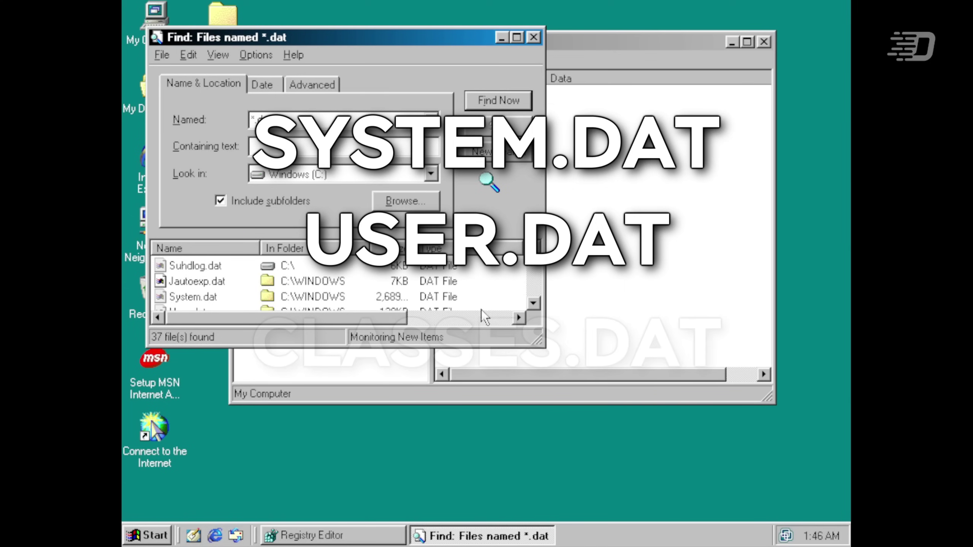
{"action": "left_click", "coordinate": [533, 304]}
{"action": "left_click", "coordinate": [193, 266]}
{"action": "left_click", "coordinate": [172, 284], "text": "ctrl"}
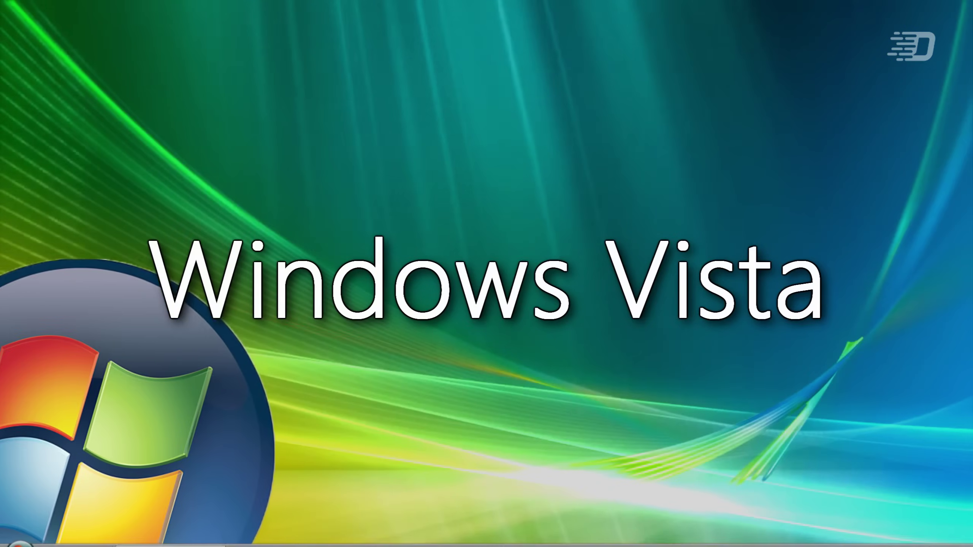
- Start Registry Editor via Run with regedit and select the COMPONENTS key
{"action": "key", "text": "super+r"}
{"action": "left_click", "coordinate": [132, 492]}
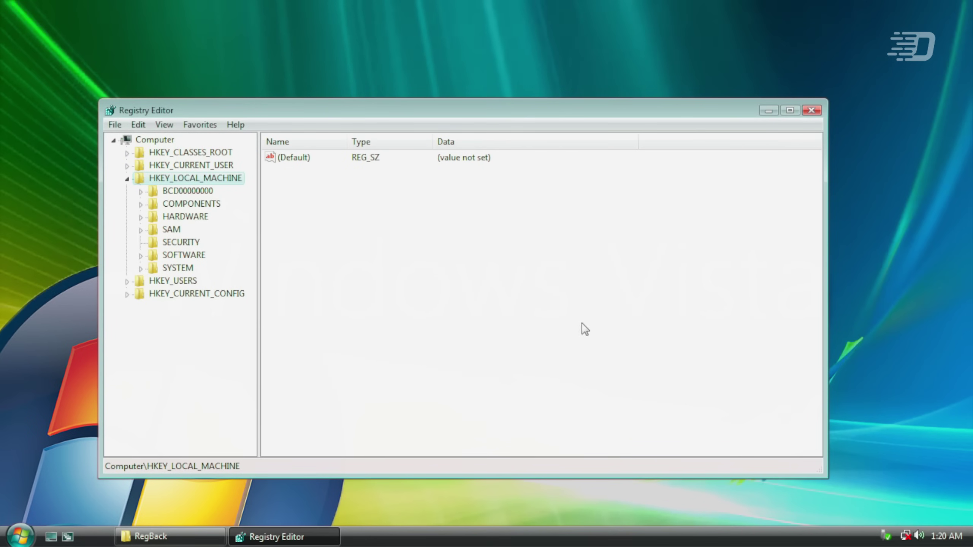
{"action": "left_click", "coordinate": [162, 191]}
{"action": "left_click", "coordinate": [170, 205]}
- Compare Administrators and Users permissions on COMPONENTS, open Advanced settings, then bring RegBack forward
{"action": "right_click", "coordinate": [166, 207]}
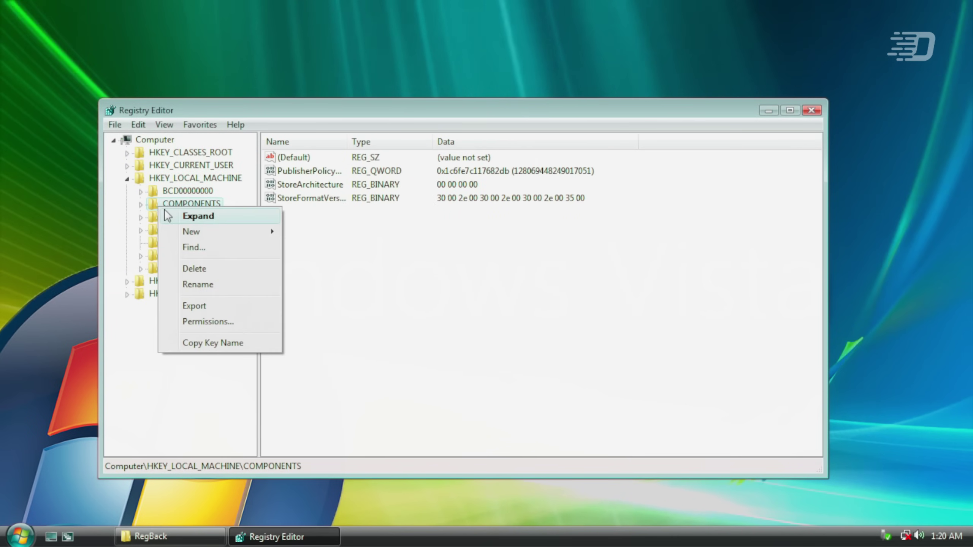
{"action": "left_click", "coordinate": [245, 322]}
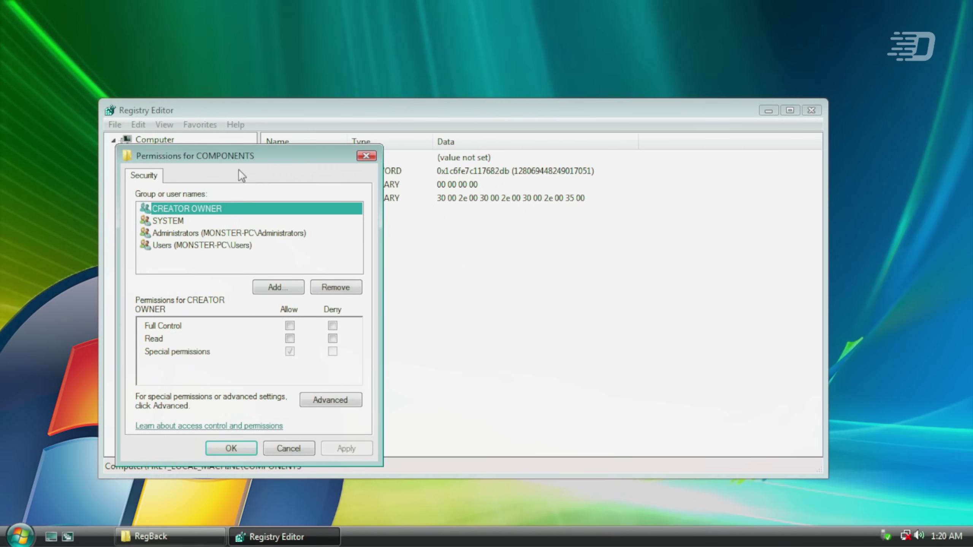
{"action": "left_click_drag", "start_coordinate": [238, 169], "coordinate": [443, 80]}
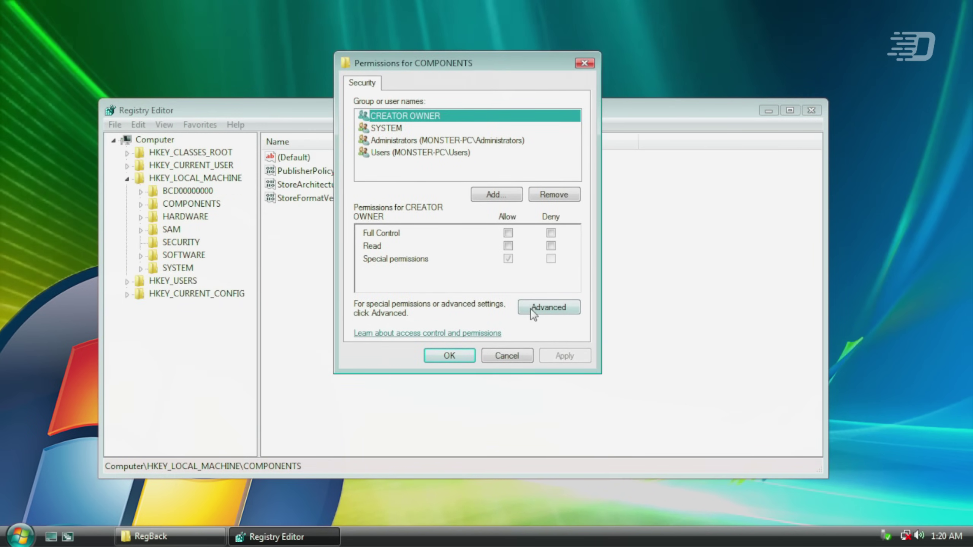
{"action": "left_click", "coordinate": [421, 139]}
{"action": "left_click", "coordinate": [421, 151]}
{"action": "left_click", "coordinate": [423, 140]}
{"action": "left_click", "coordinate": [423, 152]}
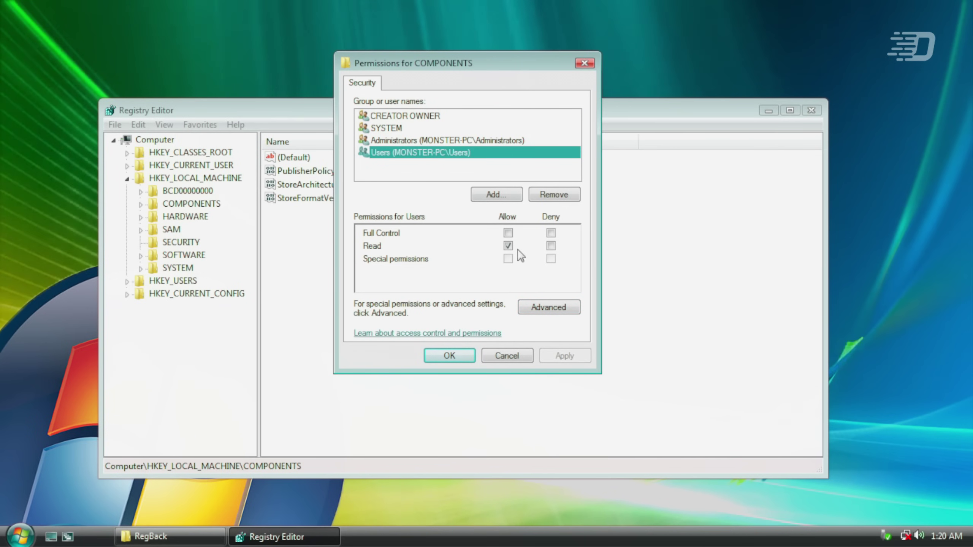
{"action": "left_click", "coordinate": [549, 307]}
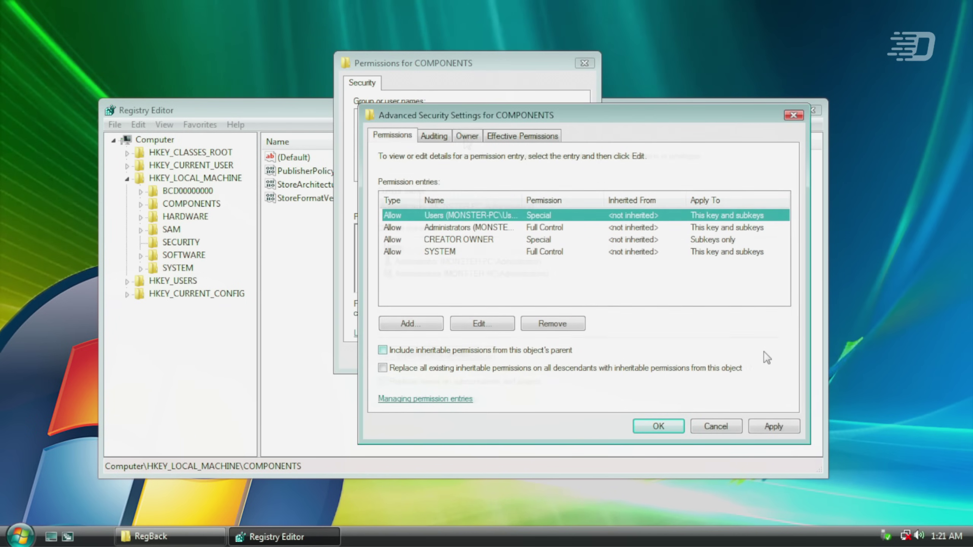
{"action": "left_click", "coordinate": [178, 533]}
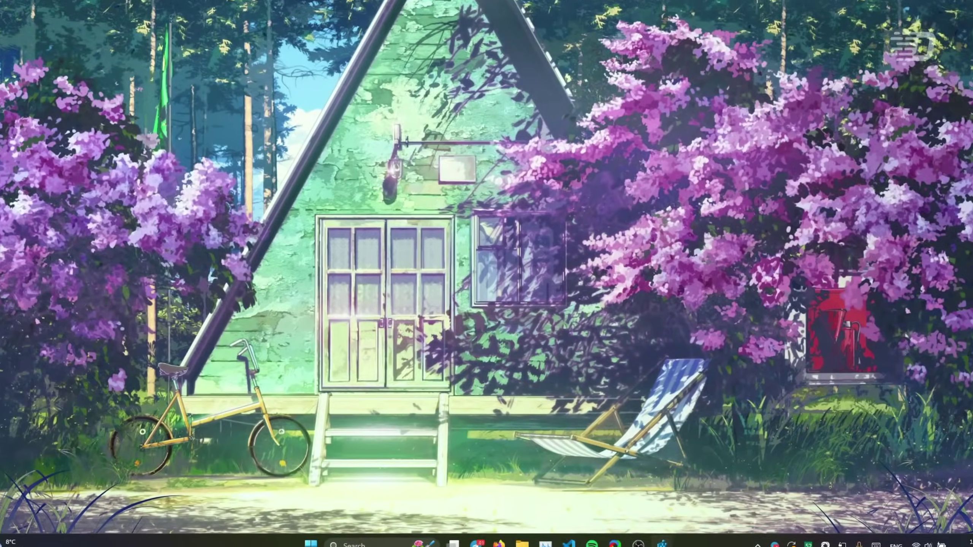
- Open Registry Editor, expand HKEY_CURRENT_USER and Keyboard Layout, and view the Toggle key
{"action": "left_click", "coordinate": [655, 535]}
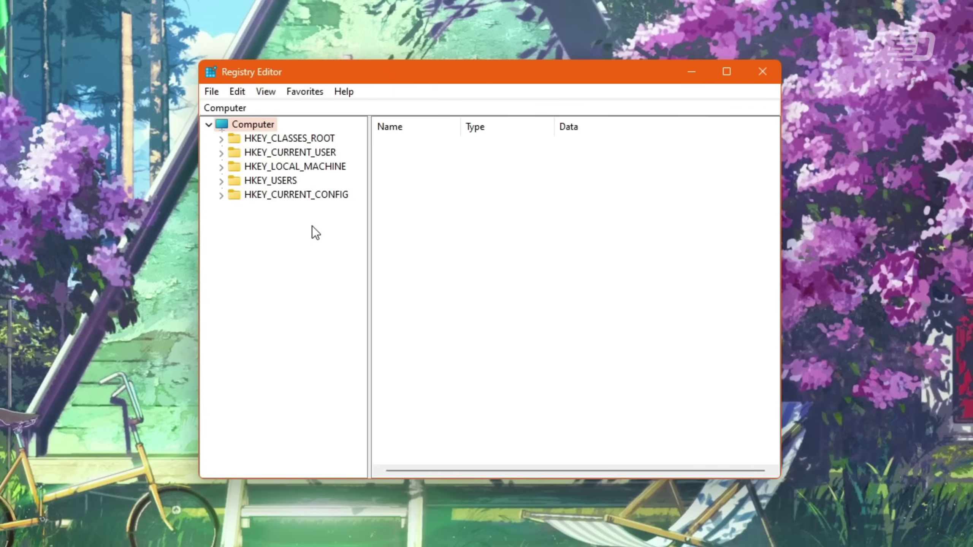
{"action": "left_click", "coordinate": [221, 152]}
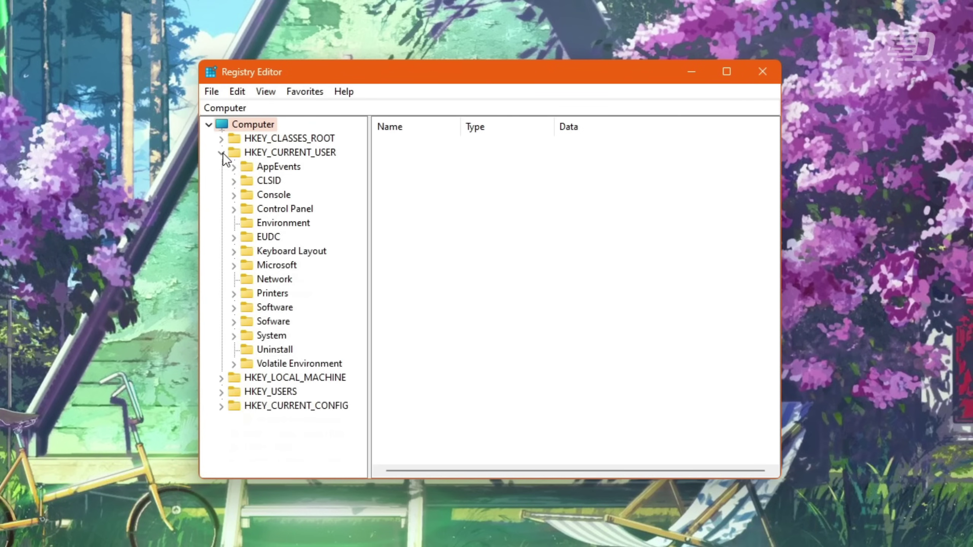
{"action": "left_click", "coordinate": [234, 251]}
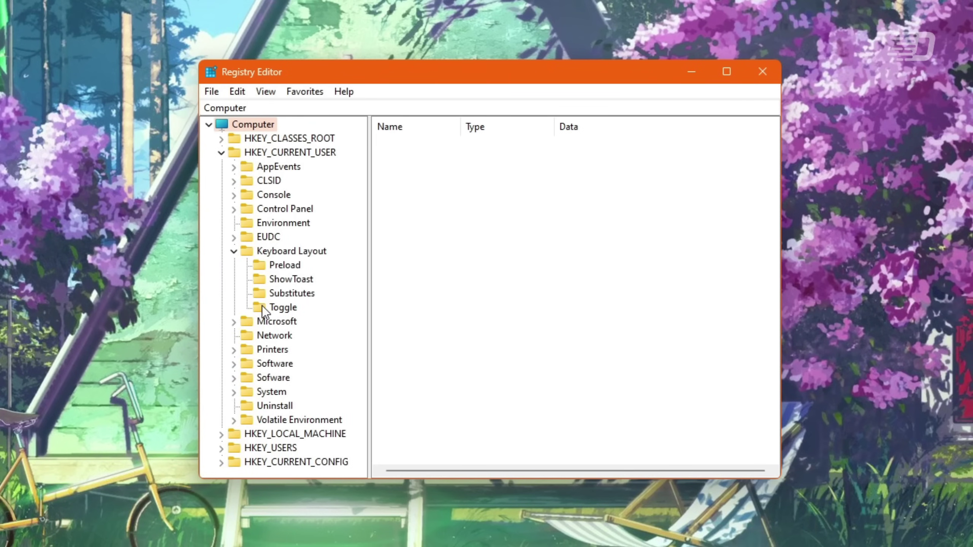
{"action": "left_click", "coordinate": [263, 307]}
- Expand Microsoft\Windows\CurrentVersion\Explorer\StartupApproved and show the Run key's values
{"action": "left_click", "coordinate": [235, 322]}
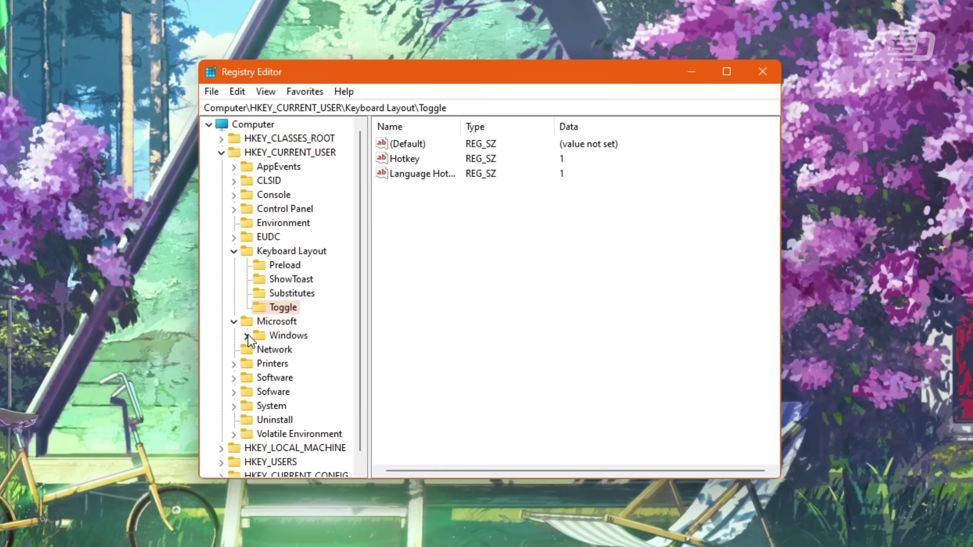
{"action": "left_click", "coordinate": [246, 336]}
{"action": "left_click", "coordinate": [258, 350]}
{"action": "left_click", "coordinate": [271, 364]}
{"action": "left_click", "coordinate": [283, 378]}
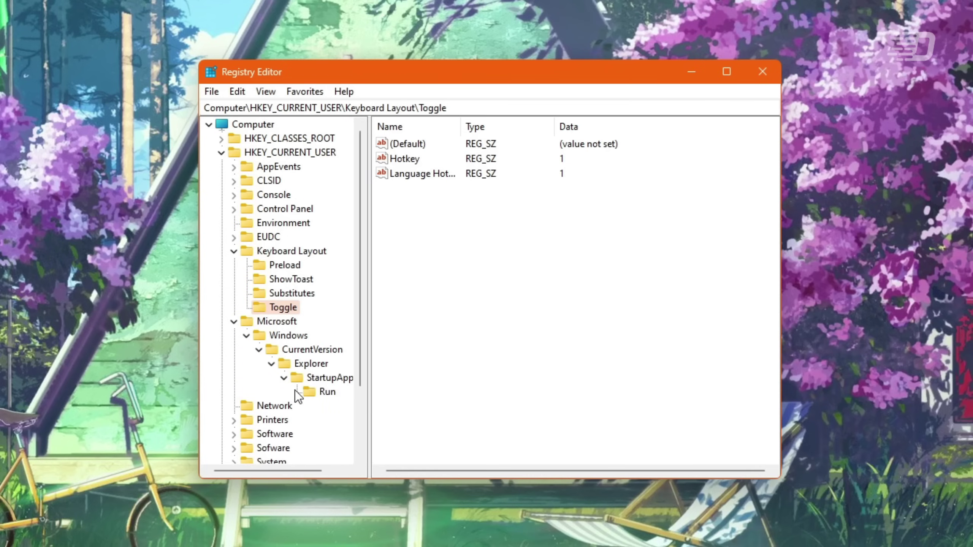
{"action": "left_click", "coordinate": [312, 392]}
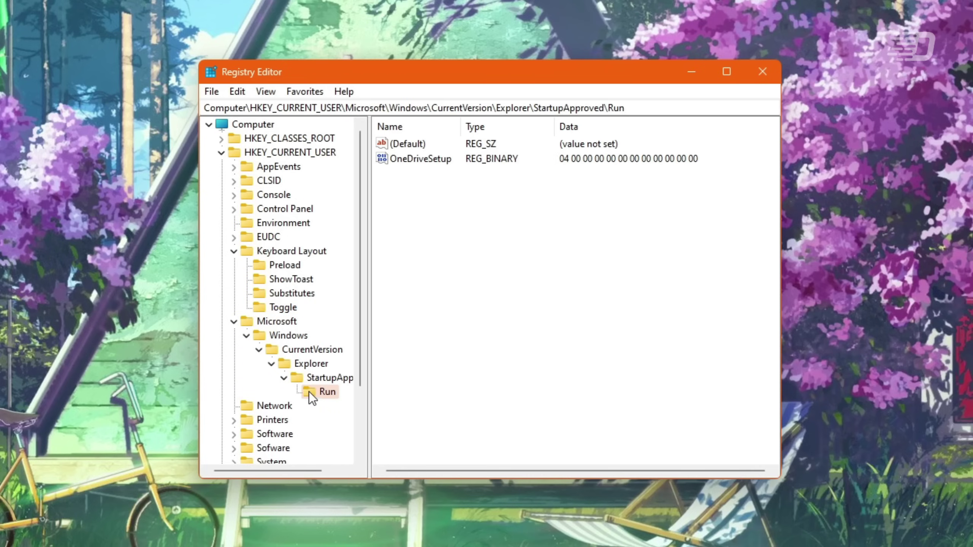
- Attempt to delete the Run key but decline, then collapse Microsoft and Keyboard Layout
{"action": "right_click", "coordinate": [309, 390]}
{"action": "left_click", "coordinate": [321, 393]}
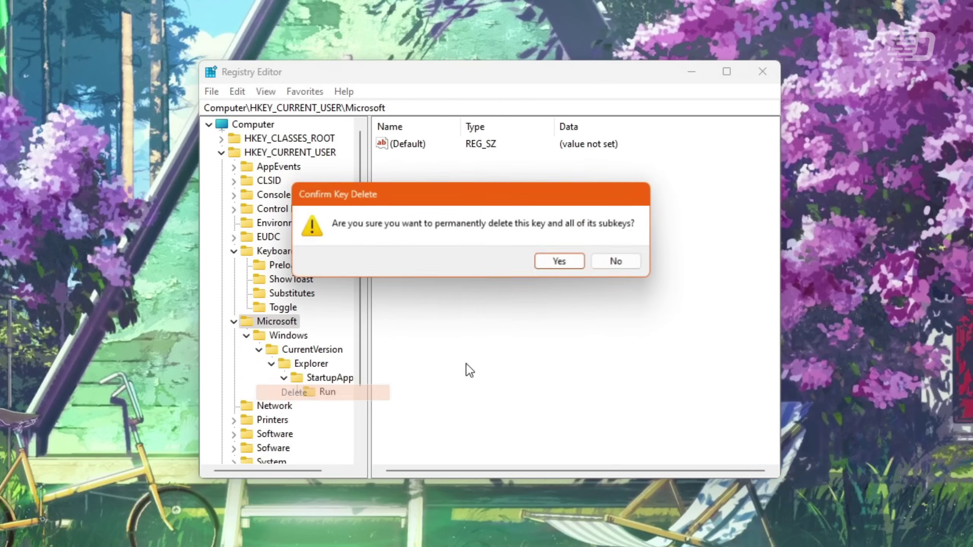
{"action": "left_click", "coordinate": [617, 261]}
{"action": "left_click", "coordinate": [231, 322]}
{"action": "left_click", "coordinate": [234, 252]}
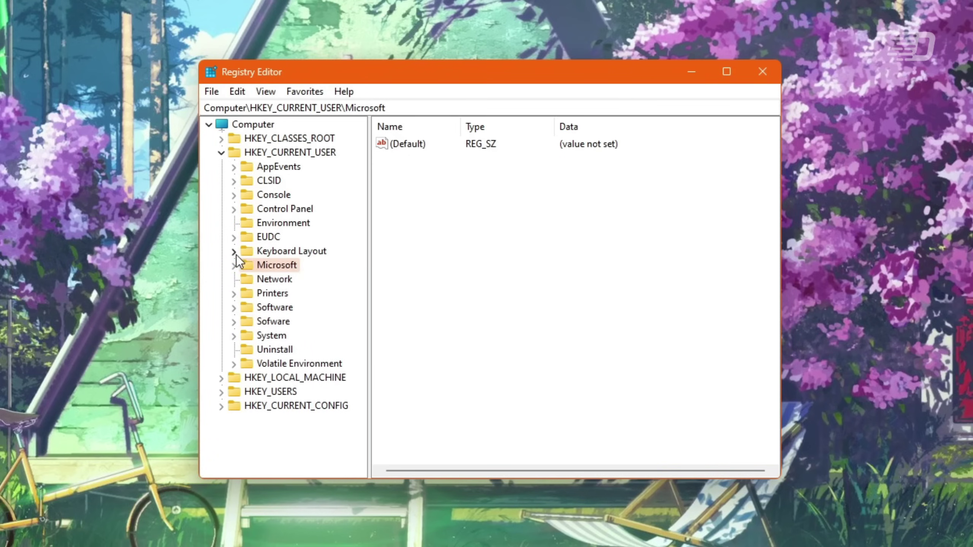
- Collapse HKEY_CURRENT_USER after dismissing its context menu without choosing an action
{"action": "right_click", "coordinate": [261, 152]}
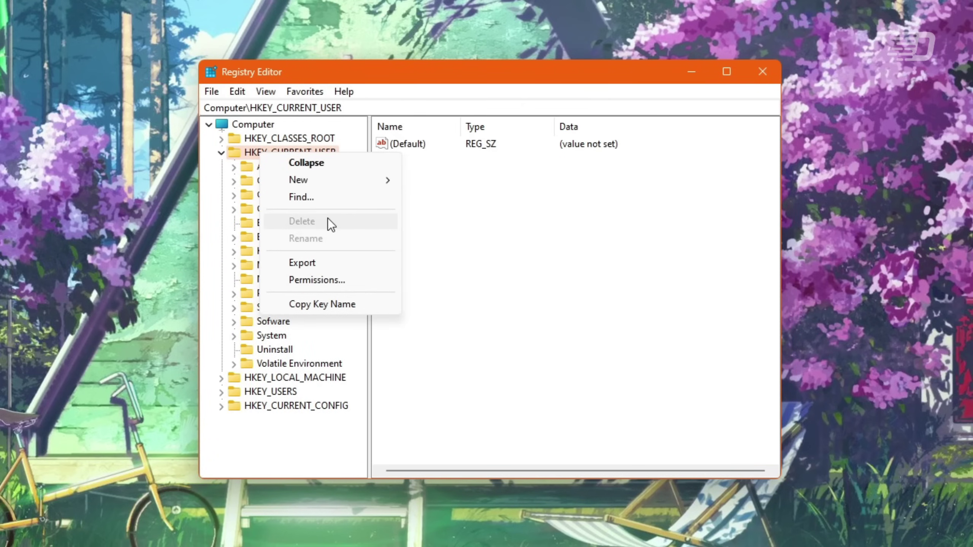
{"action": "left_click", "coordinate": [462, 207]}
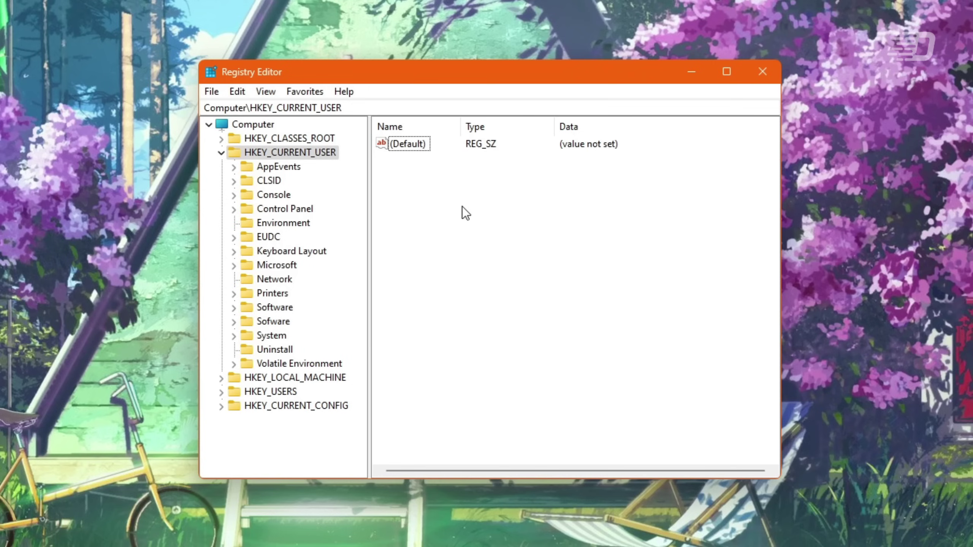
{"action": "left_click", "coordinate": [221, 153]}
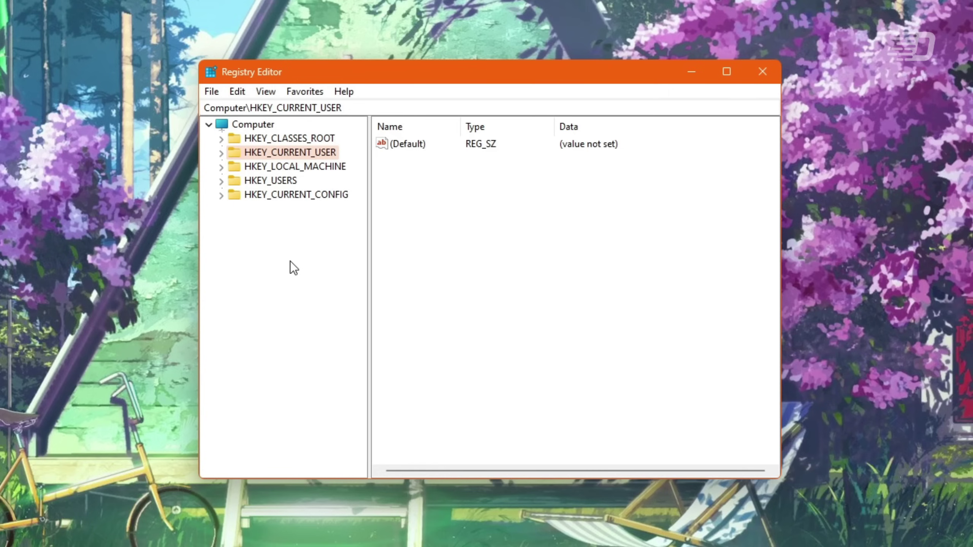
- Expand HKEY_CLASSES_ROOT and step from the * key down through the file-extension keys
{"action": "left_click", "coordinate": [222, 142]}
{"action": "left_click", "coordinate": [258, 138]}
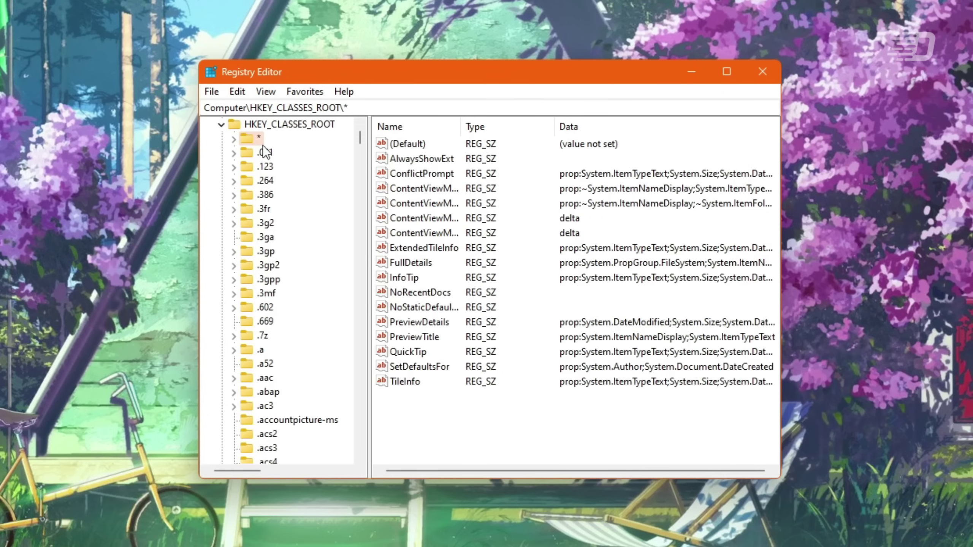
{"action": "key", "text": "Down"}
{"action": "key", "text": "Down"}
{"action": "key", "text": "Down"}
{"action": "key", "text": "Down"}
{"action": "key", "text": "Down"}
{"action": "key", "text": "Down"}
{"action": "key", "text": "Down"}
{"action": "key", "text": "Down"}
{"action": "key", "text": "Down"}
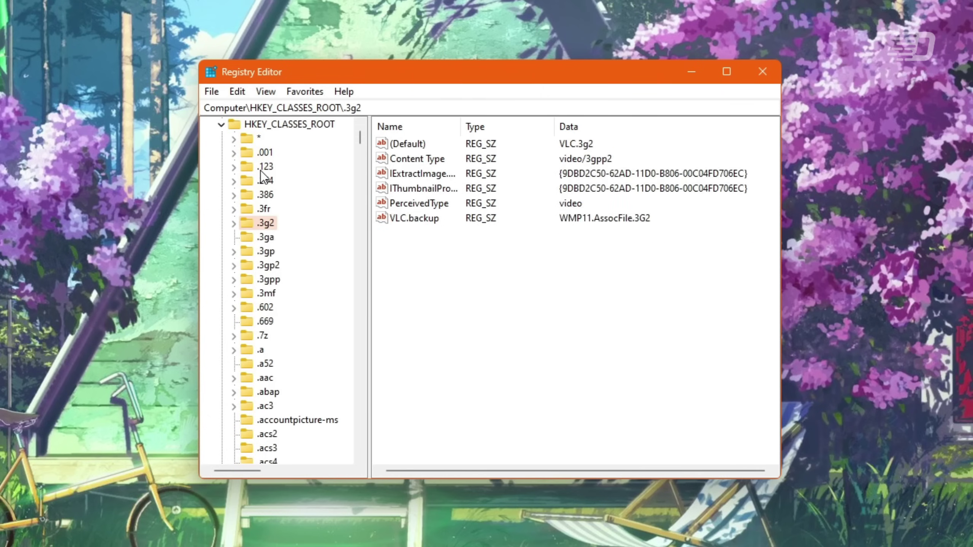
{"action": "key", "text": "Down"}
{"action": "key", "text": "Down"}
{"action": "key", "text": "Down"}
{"action": "key", "text": "Down"}
{"action": "key", "text": "Down"}
{"action": "key", "text": "Down"}
{"action": "key", "text": "Down"}
{"action": "key", "text": "Down"}
{"action": "key", "text": "Down"}
{"action": "key", "text": "Down"}
{"action": "key", "text": "Down"}
{"action": "key", "text": "Down"}
{"action": "key", "text": "Down"}
{"action": "key", "text": "Down"}
{"action": "key", "text": "Down"}
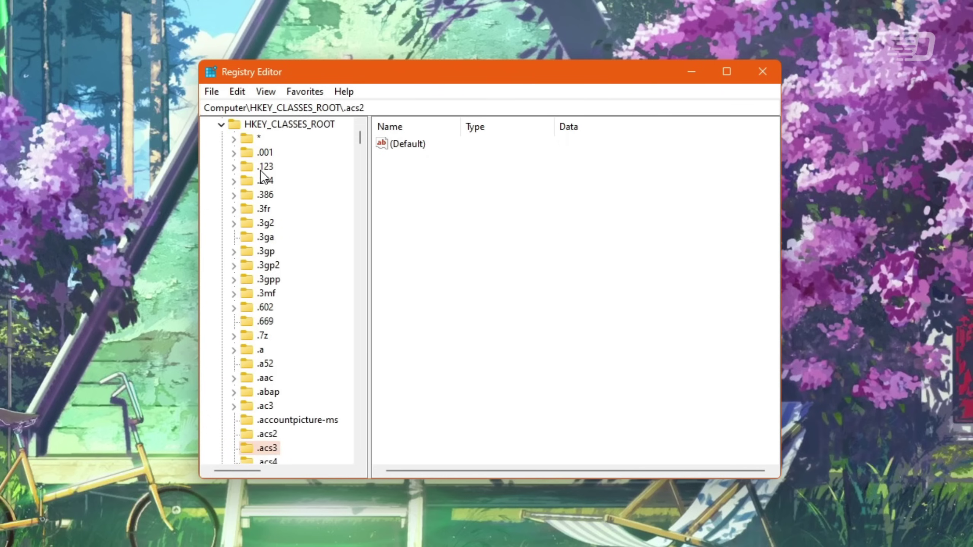
{"action": "key", "text": "Down"}
{"action": "key", "text": "Down"}
{"action": "key", "text": "Down"}
{"action": "key", "text": "Down"}
{"action": "key", "text": "Down"}
{"action": "key", "text": "Down"}
{"action": "key", "text": "Down"}
{"action": "key", "text": "Down"}
{"action": "key", "text": "Down"}
{"action": "key", "text": "Down"}
{"action": "key", "text": "Down"}
{"action": "key", "text": "Down"}
{"action": "key", "text": "Down"}
{"action": "key", "text": "Down"}
{"action": "key", "text": "Down"}
{"action": "key", "text": "Down"}
{"action": "key", "text": "Down"}
{"action": "key", "text": "Down"}
{"action": "key", "text": "Down"}
{"action": "key", "text": "Down"}
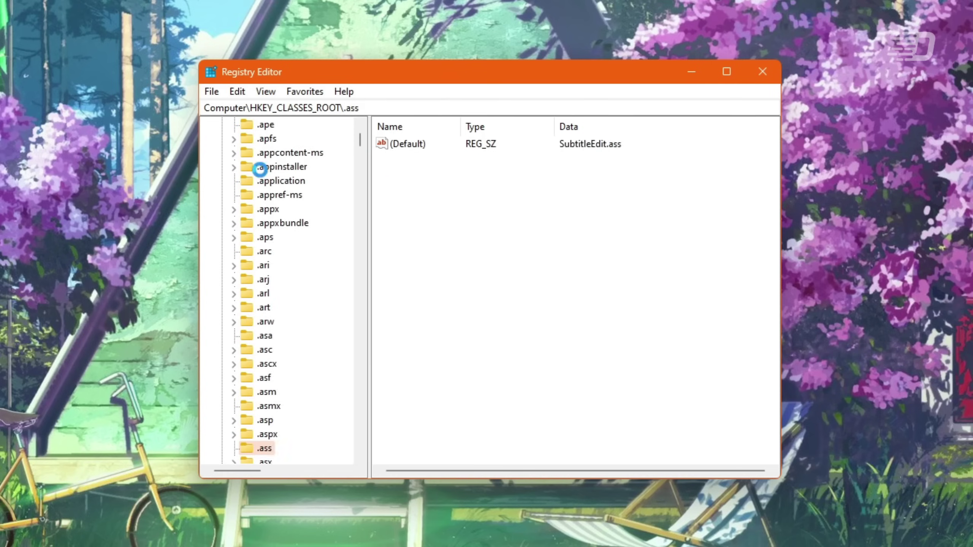
{"action": "key", "text": "Down"}
{"action": "key", "text": "Down"}
{"action": "key", "text": "Down"}
{"action": "key", "text": "Down"}
{"action": "key", "text": "Down"}
{"action": "key", "text": "Down"}
{"action": "key", "text": "Down"}
{"action": "key", "text": "Down"}
{"action": "key", "text": "Down"}
{"action": "key", "text": "Down"}
{"action": "key", "text": "Down"}
{"action": "key", "text": "Down"}
{"action": "key", "text": "Down"}
{"action": "key", "text": "Down"}
{"action": "key", "text": "Down"}
{"action": "key", "text": "Down"}
{"action": "key", "text": "Down"}
{"action": "key", "text": "Down"}
{"action": "key", "text": "Down"}
{"action": "key", "text": "Down"}
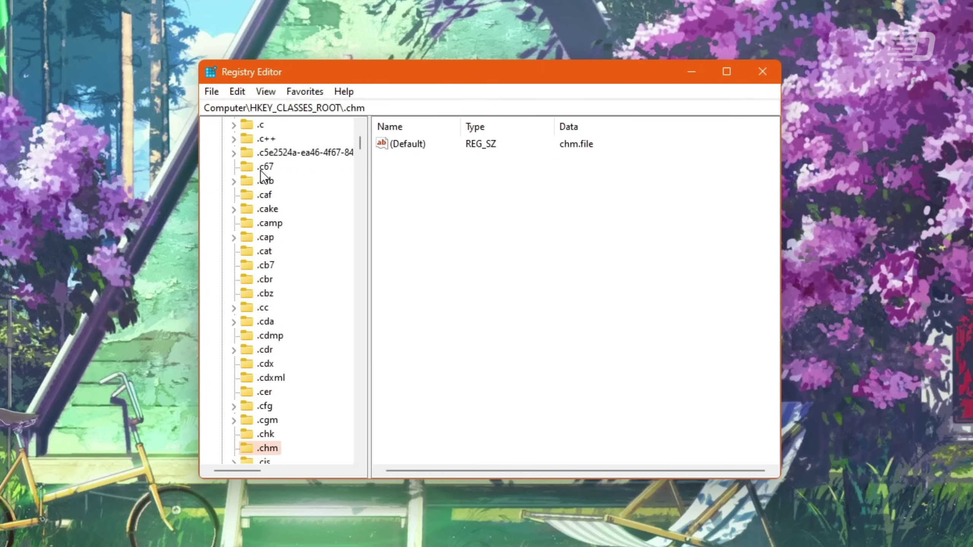
{"action": "key", "text": "Down"}
{"action": "key", "text": "Down"}
{"action": "key", "text": "Down"}
{"action": "key", "text": "Down"}
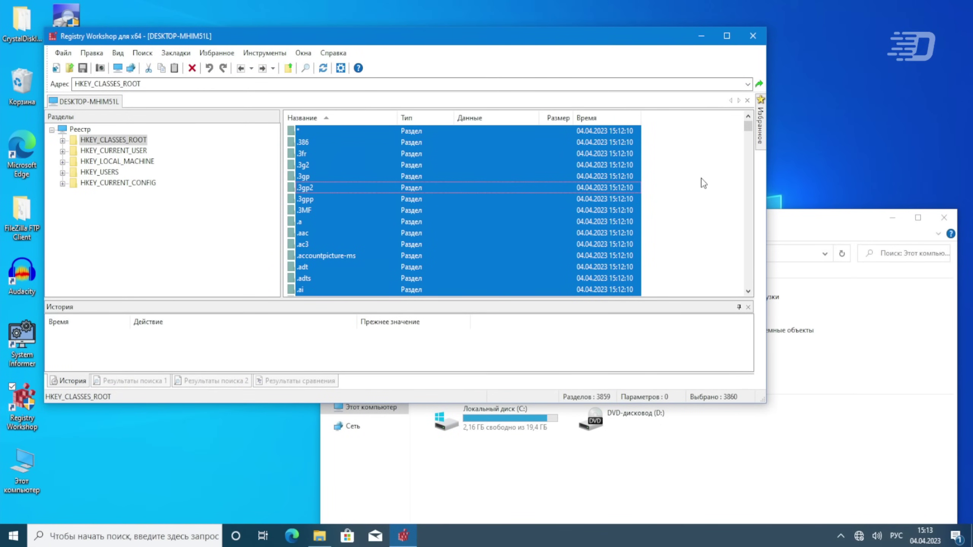
- Delete the selected HKEY_CLASSES_ROOT keys and dismiss the Explorer.EXE error dialog
{"action": "key", "text": "Delete"}
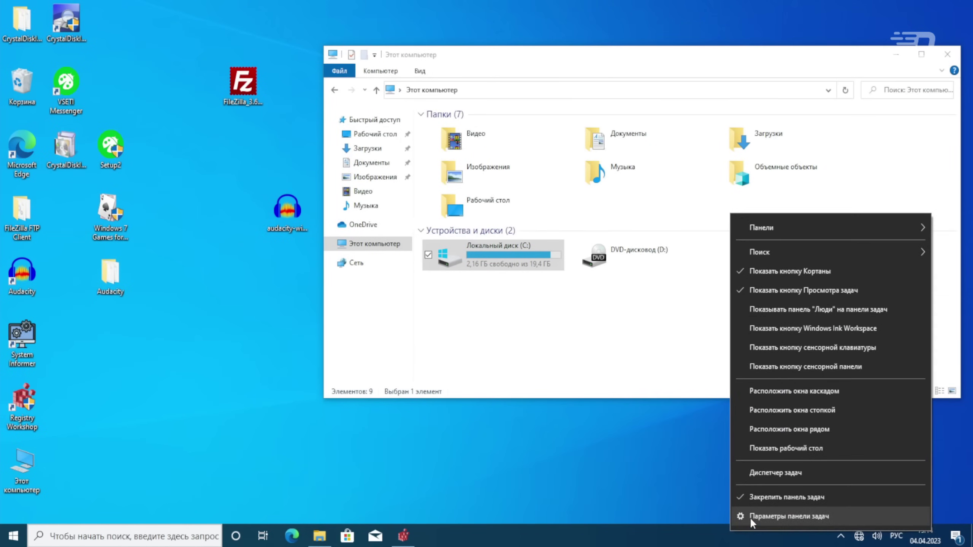
{"action": "left_click", "coordinate": [742, 517]}
{"action": "right_click", "coordinate": [721, 531]}
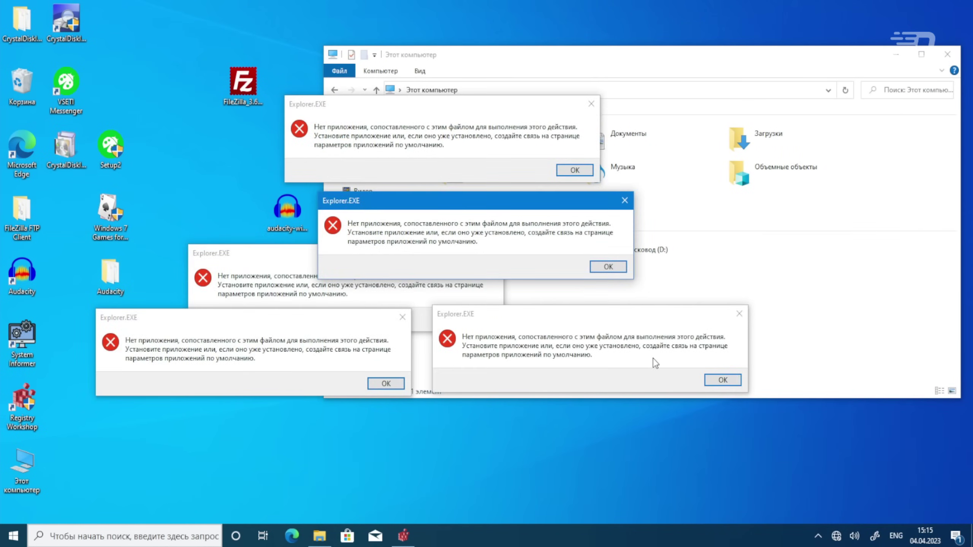
{"action": "key", "text": "Return"}
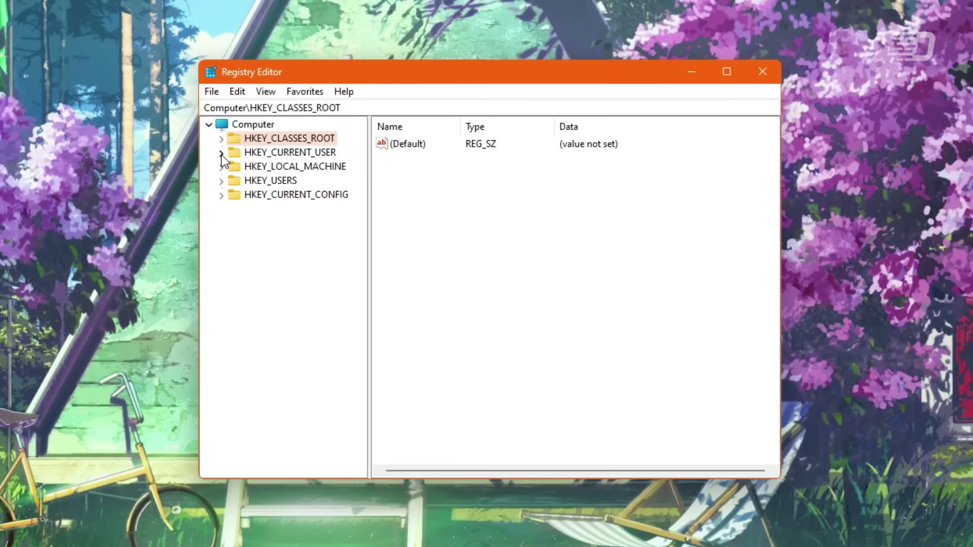
- Expand HKEY_CURRENT_USER\Control Panel\Appearance and view its New Schemes and Schemes keys
{"action": "left_click", "coordinate": [221, 153]}
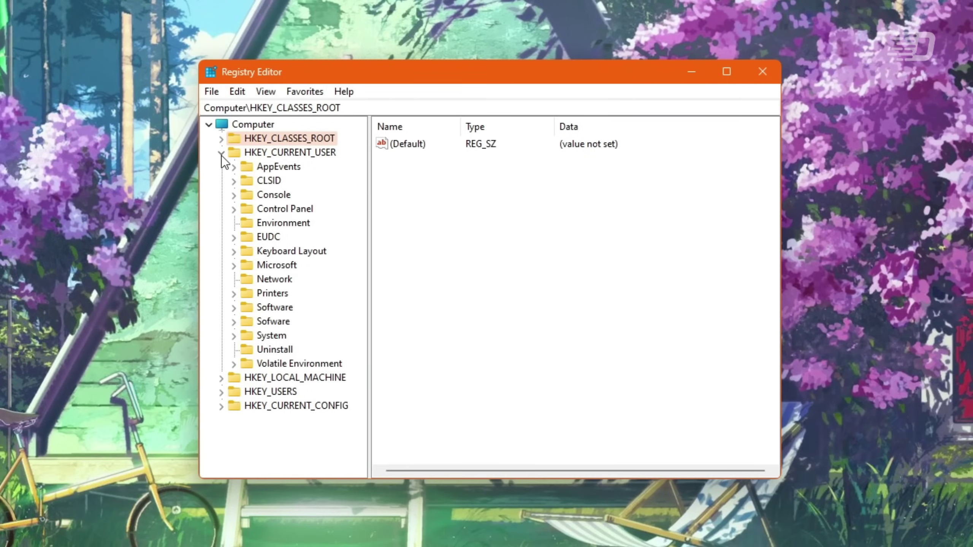
{"action": "key", "text": "Down"}
{"action": "key", "text": "Down"}
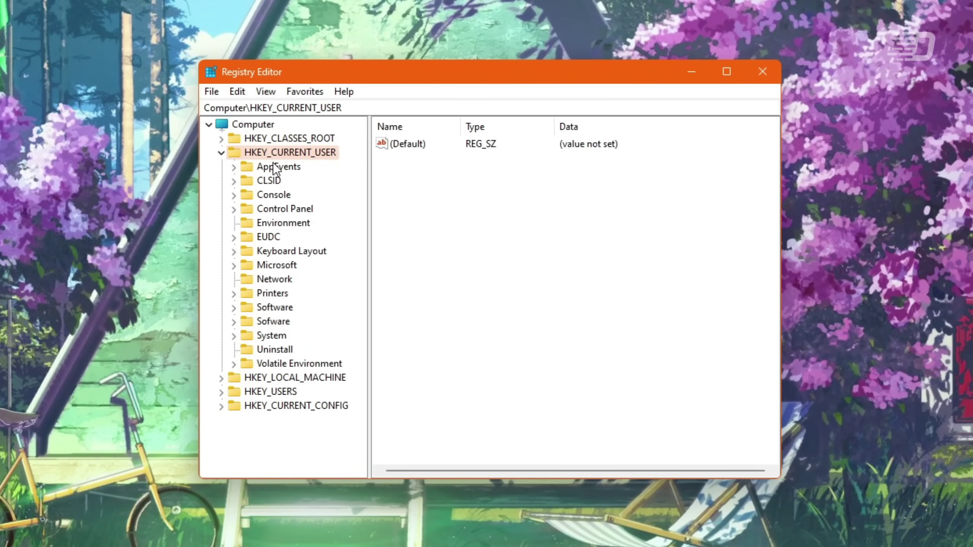
{"action": "left_click", "coordinate": [257, 210]}
{"action": "left_click", "coordinate": [234, 210]}
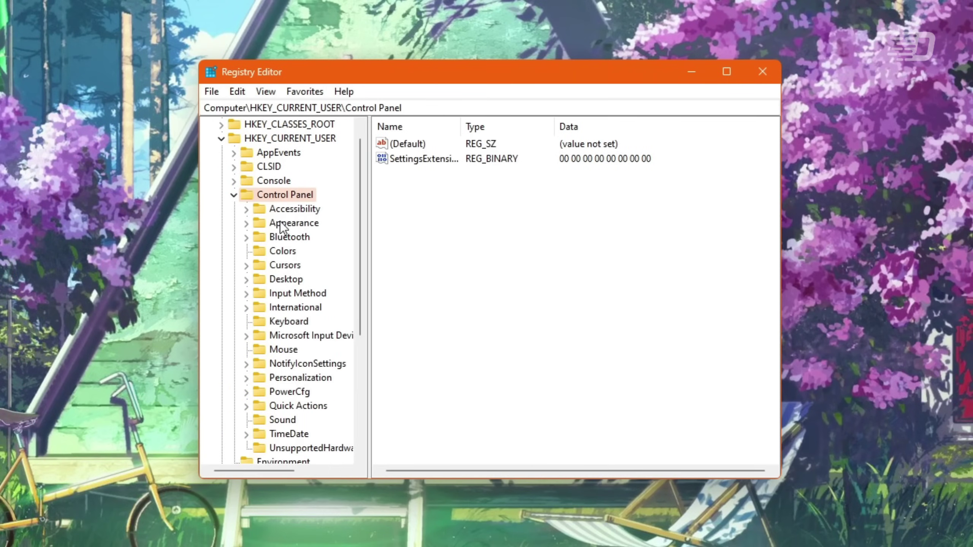
{"action": "left_click", "coordinate": [280, 222]}
{"action": "left_click", "coordinate": [245, 223]}
{"action": "left_click", "coordinate": [276, 237]}
{"action": "left_click", "coordinate": [283, 251]}
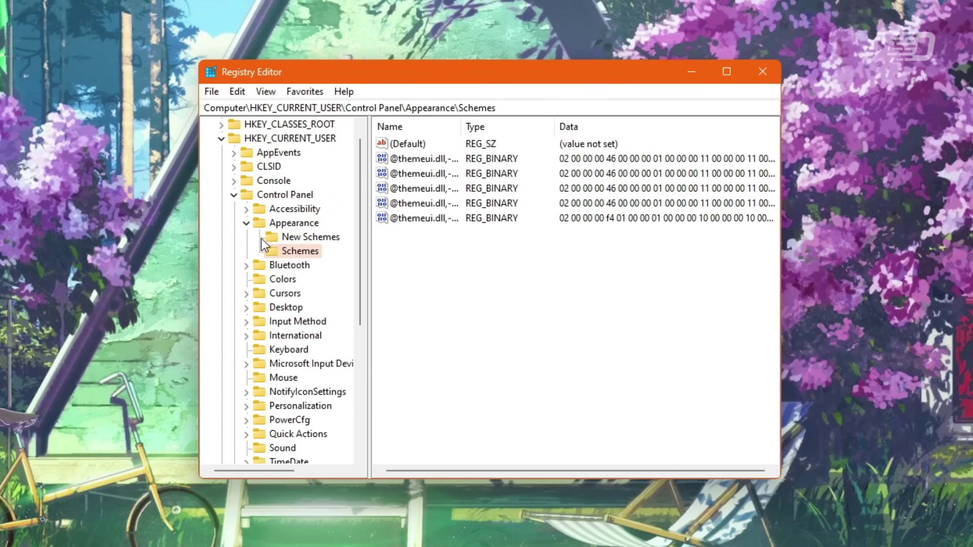
{"action": "left_click", "coordinate": [248, 223]}
- View the Accessibility and Desktop keys, selecting Desktop's WallPaper value
{"action": "left_click", "coordinate": [274, 209]}
{"action": "left_click", "coordinate": [284, 279]}
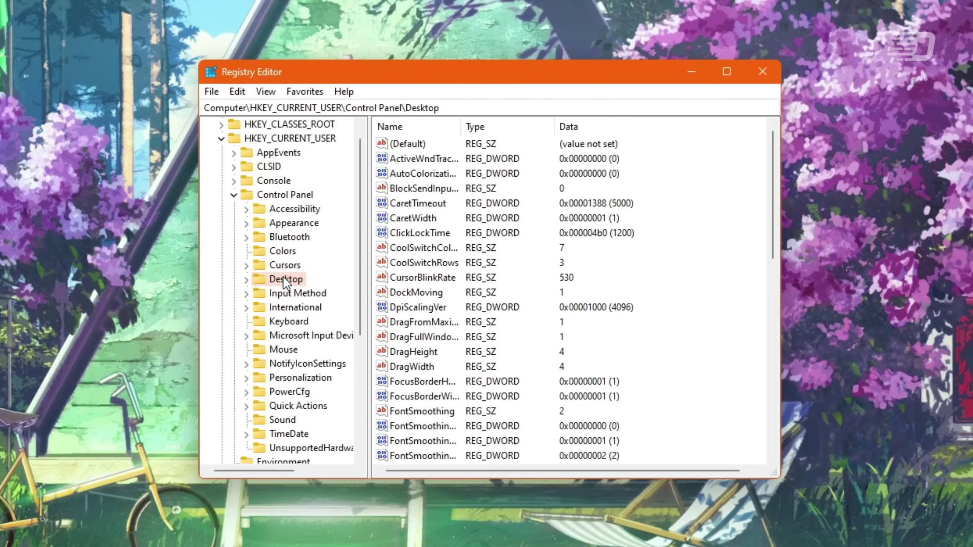
{"action": "scroll", "coordinate": [524, 264], "scroll_direction": "down", "scroll_amount": 10}
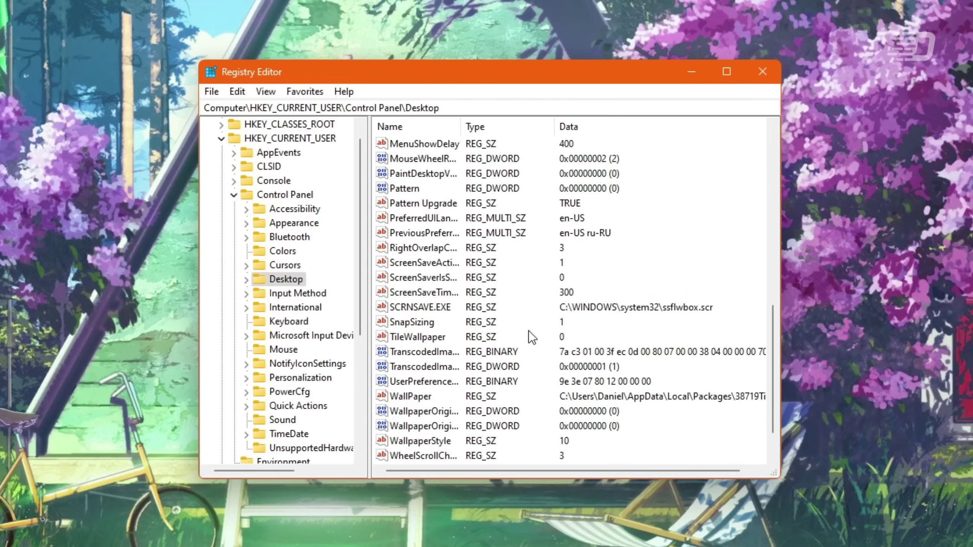
{"action": "left_click", "coordinate": [432, 395]}
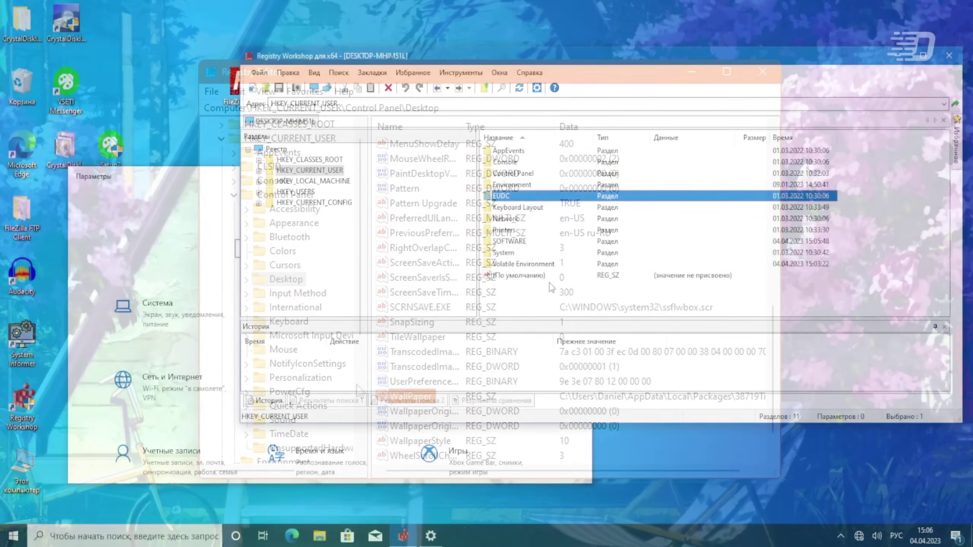
- In Registry Workshop, delete all HKEY_CURRENT_USER subkeys, confirming both Да prompts
{"action": "key", "text": "ctrl+a"}
{"action": "key", "text": "Delete"}
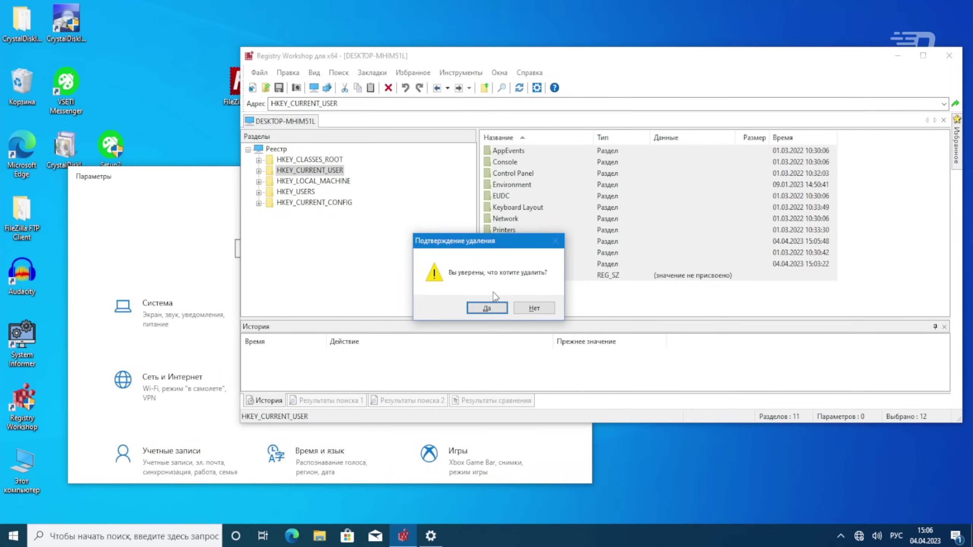
{"action": "left_click", "coordinate": [486, 308]}
{"action": "left_click", "coordinate": [525, 323]}
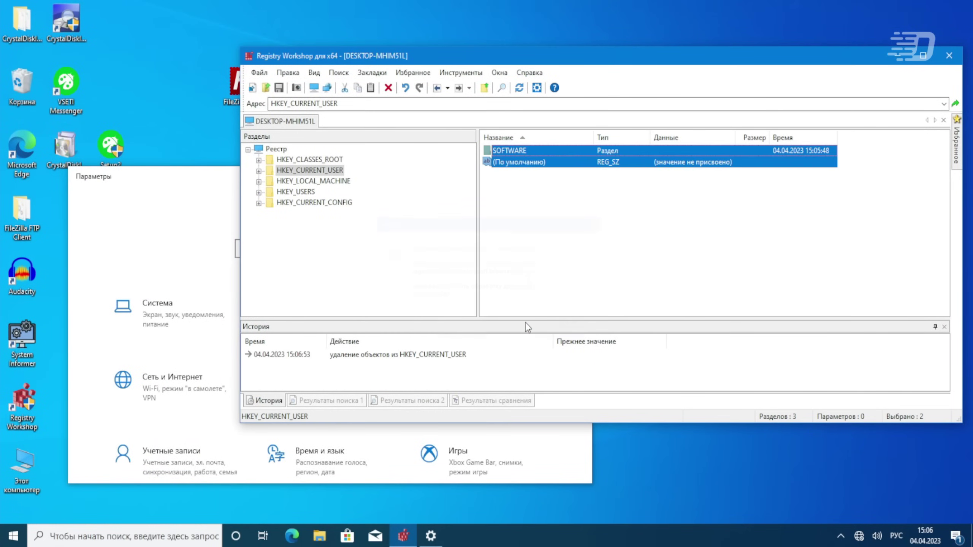
{"action": "right_click", "coordinate": [554, 251]}
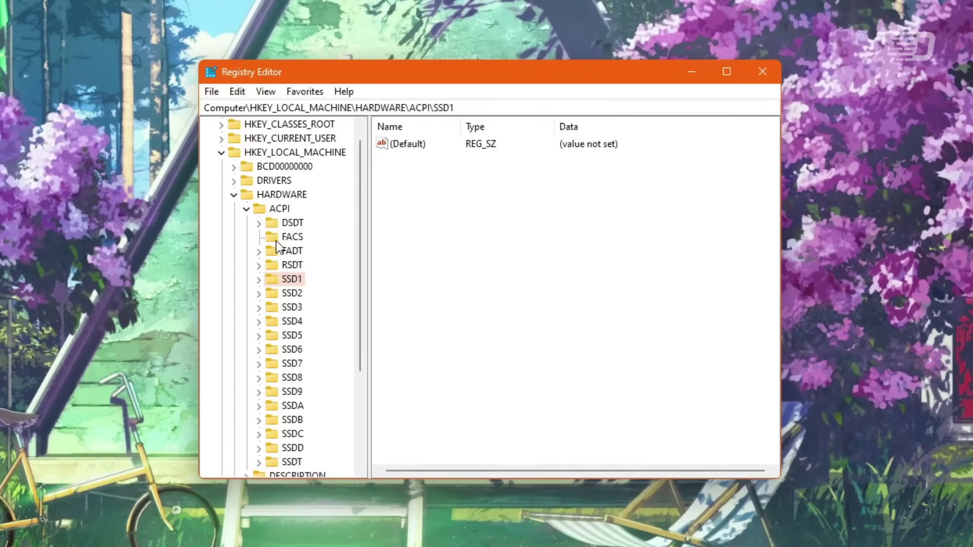
- Explore HKLM\HARDWARE\ACPI\DSDT\LENOVO\CB-01__ and its table data, then collapse ACPI
{"action": "left_click", "coordinate": [271, 223]}
{"action": "left_click", "coordinate": [259, 223]}
{"action": "double_click", "coordinate": [276, 237]}
{"action": "left_click", "coordinate": [294, 252]}
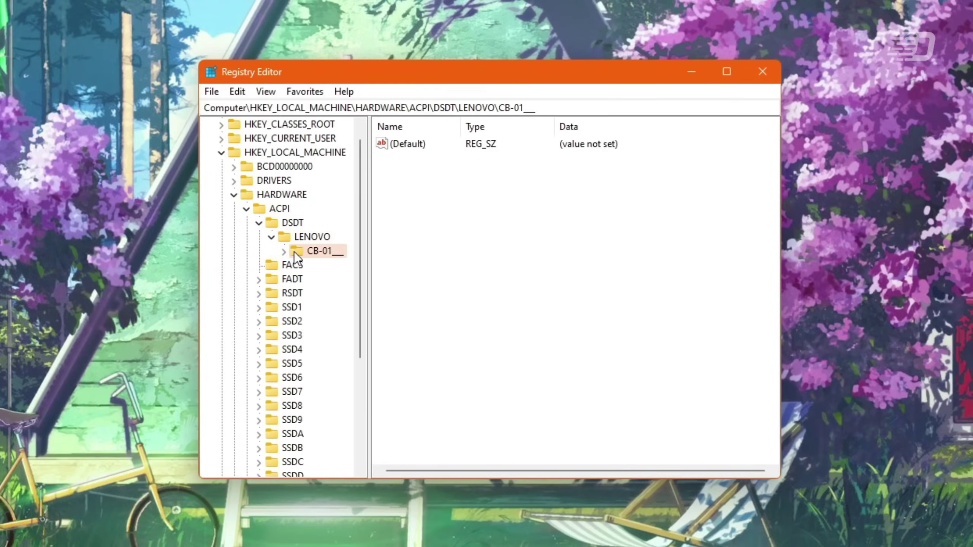
{"action": "double_click", "coordinate": [293, 251]}
{"action": "left_click", "coordinate": [308, 265]}
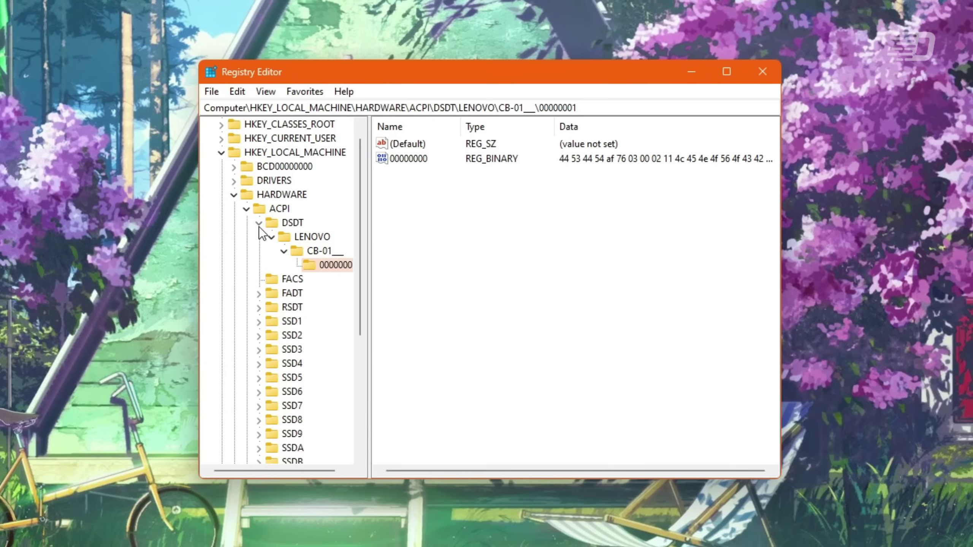
{"action": "left_click", "coordinate": [246, 209]}
{"action": "left_click", "coordinate": [246, 224]}
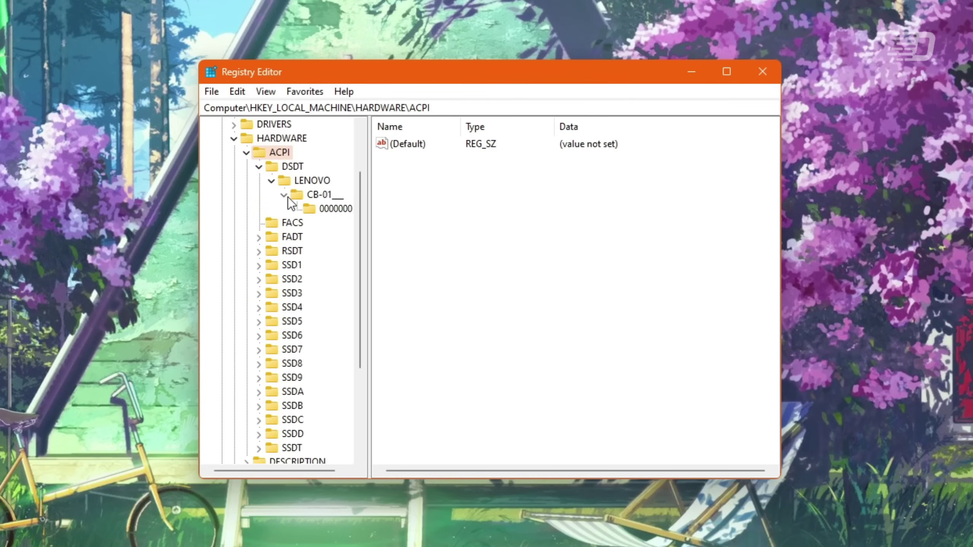
{"action": "left_click", "coordinate": [288, 194]}
{"action": "left_click", "coordinate": [259, 166]}
{"action": "key", "text": "Left"}
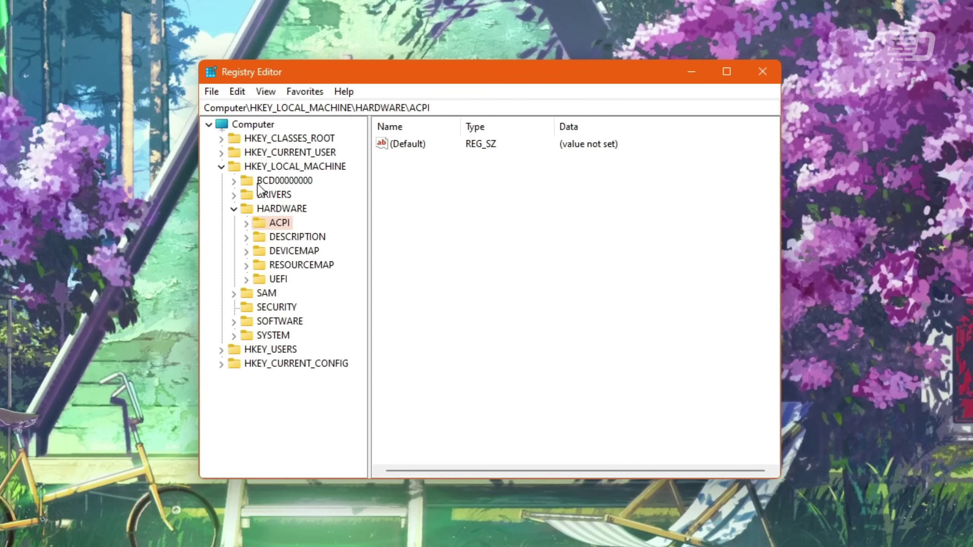
- View DEVICEMAP's KeyboardClass, PointerClass, SERIALCOMM and VIDEO keys, then collapse HKLM and expand HKEY_USERS
{"action": "left_click", "coordinate": [249, 242]}
{"action": "left_click", "coordinate": [247, 250]}
{"action": "left_click", "coordinate": [273, 266]}
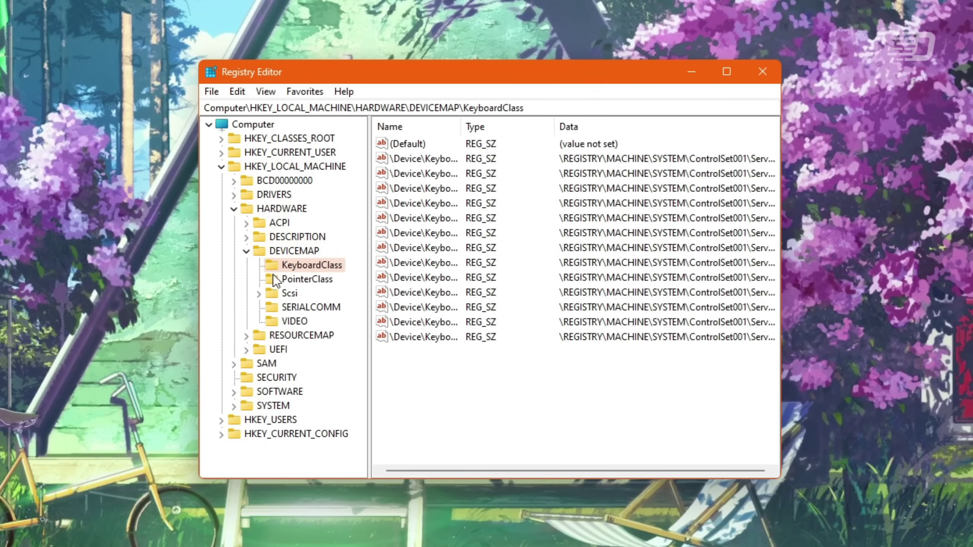
{"action": "left_click", "coordinate": [275, 278]}
{"action": "left_click", "coordinate": [279, 306]}
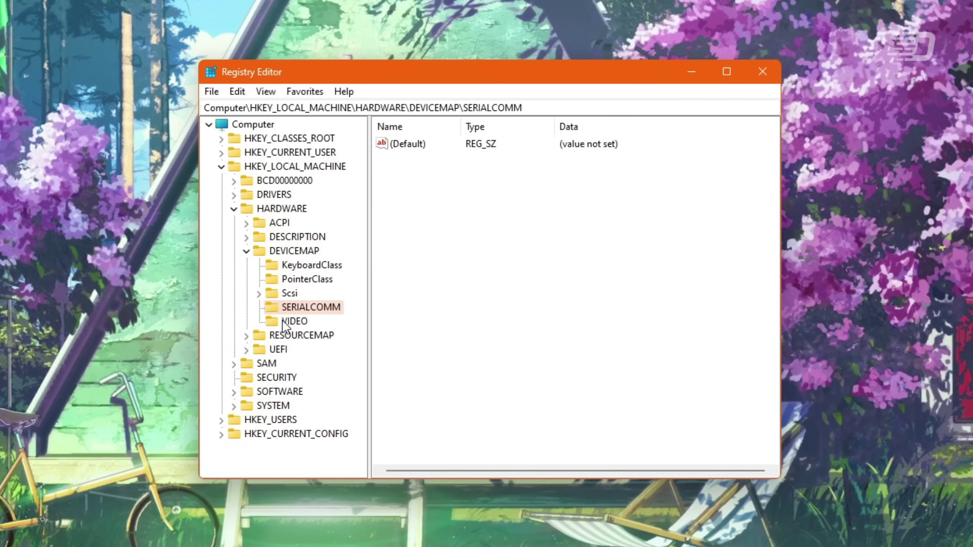
{"action": "left_click", "coordinate": [284, 322]}
{"action": "left_click", "coordinate": [221, 167]}
{"action": "left_click", "coordinate": [222, 181]}
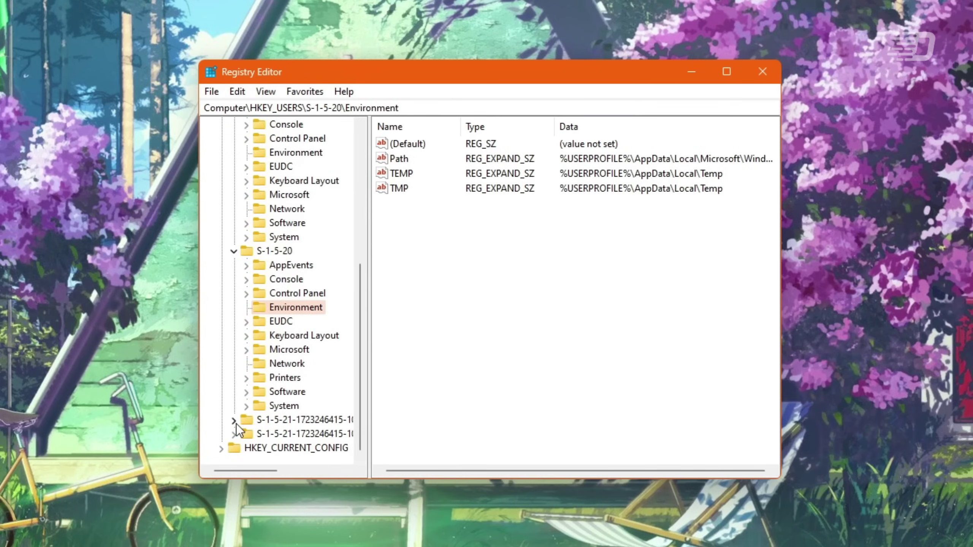
- Browse the first user account's Environment and Classes keys, then collapse HKEY_USERS
{"action": "left_click", "coordinate": [234, 420]}
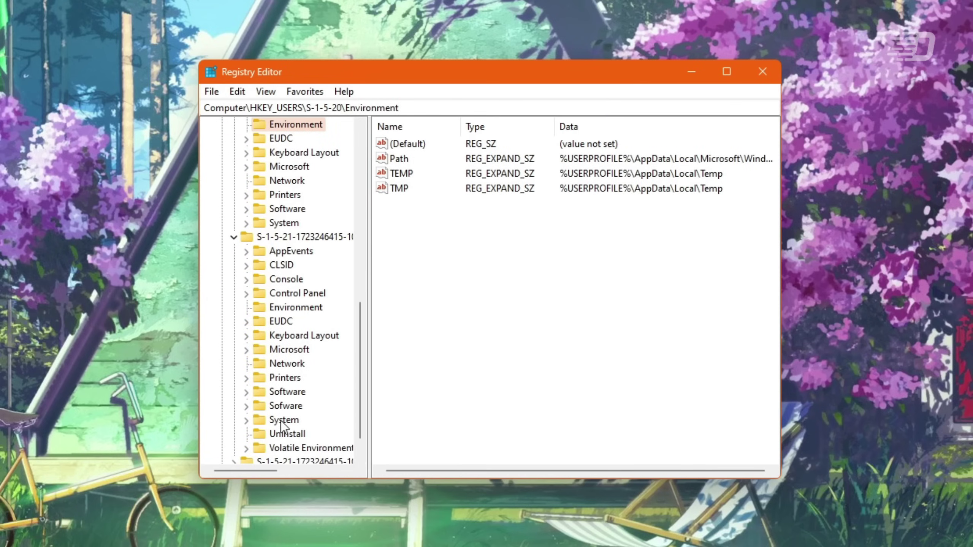
{"action": "left_click", "coordinate": [314, 308]}
{"action": "scroll", "coordinate": [232, 406], "scroll_direction": "down", "scroll_amount": 1}
{"action": "left_click", "coordinate": [234, 432]}
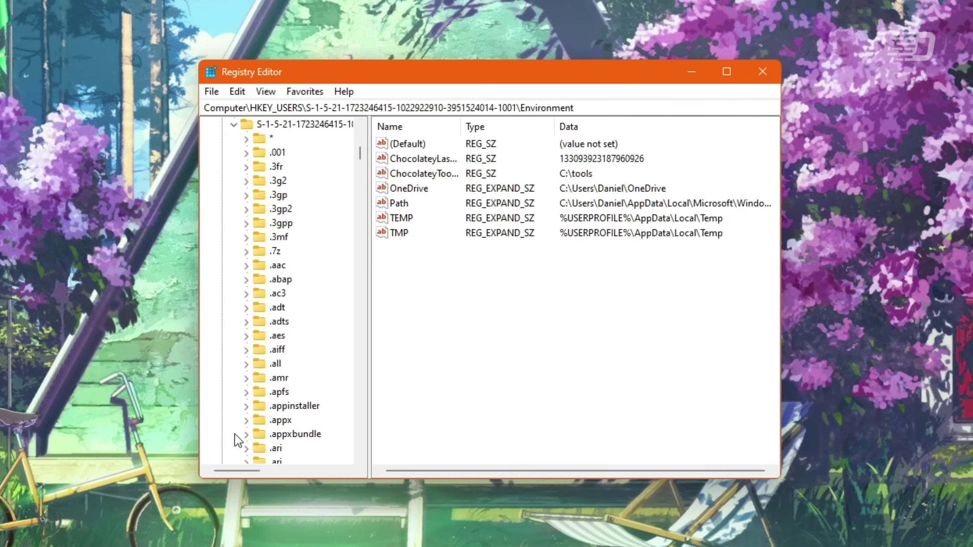
{"action": "left_click", "coordinate": [233, 125]}
{"action": "left_click", "coordinate": [234, 209]}
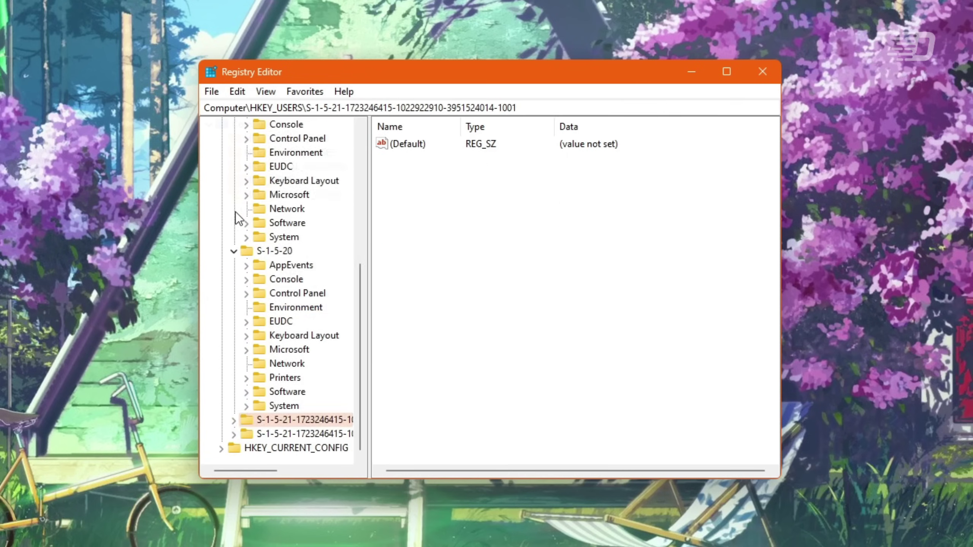
{"action": "key", "text": "Left"}
{"action": "key", "text": "Left"}
- Expand HKEY_CURRENT_CONFIG to view Software\Fonts and CurrentControlSet\Control\Print\Printers
{"action": "left_click", "coordinate": [222, 195]}
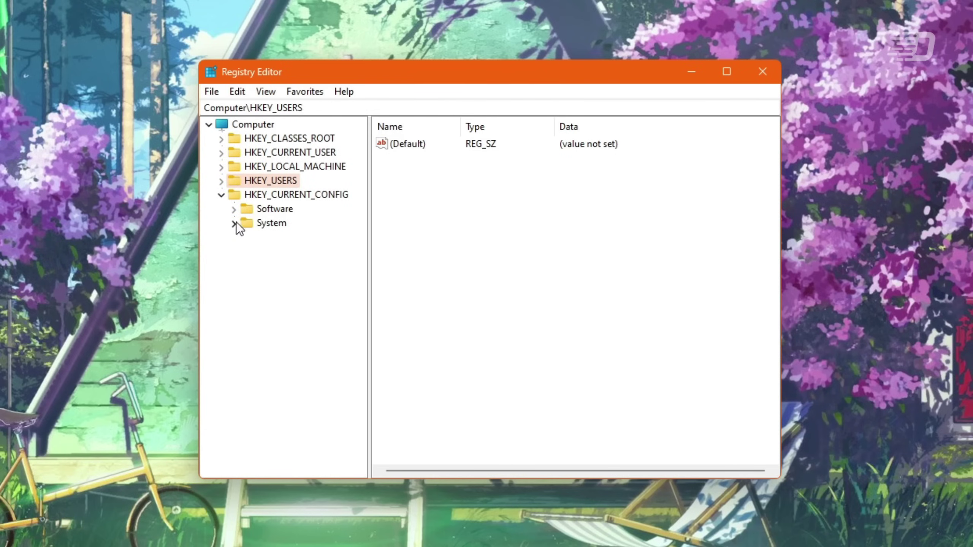
{"action": "double_click", "coordinate": [246, 211]}
{"action": "left_click", "coordinate": [262, 224]}
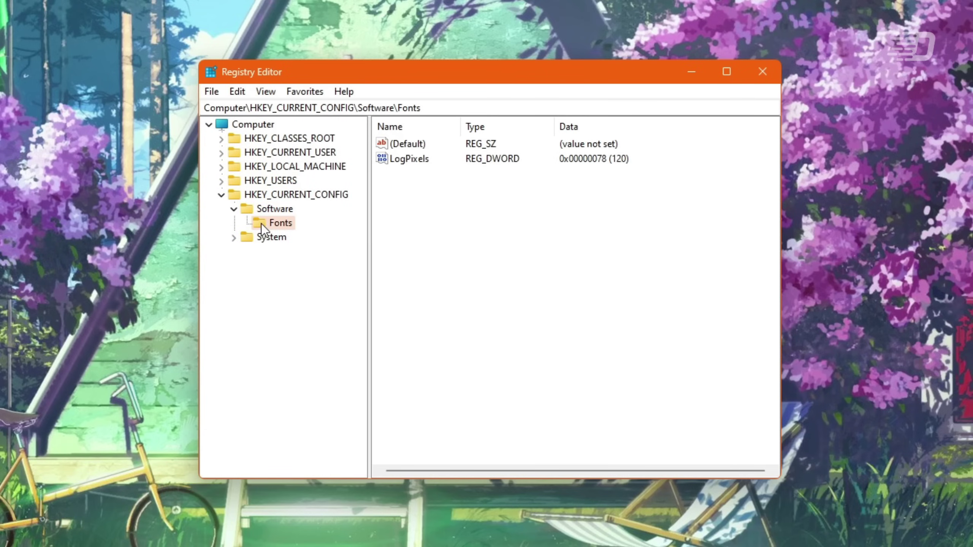
{"action": "left_click", "coordinate": [234, 238]}
{"action": "double_click", "coordinate": [266, 252]}
{"action": "double_click", "coordinate": [270, 266]}
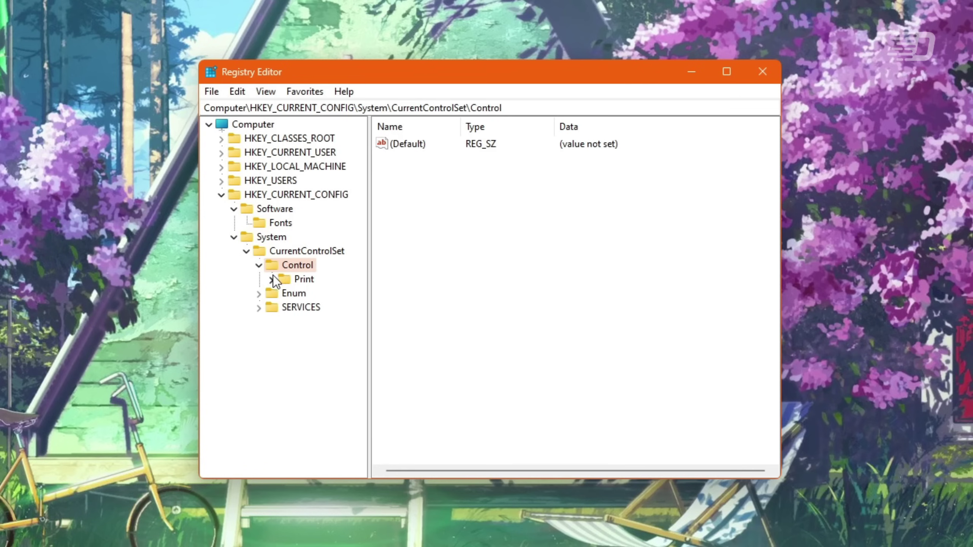
{"action": "left_click", "coordinate": [272, 279]}
{"action": "left_click", "coordinate": [294, 294]}
- Expand Enum\ROOT\VMWARE to view keys 0000 and 0001, then expand SERVICES
{"action": "left_click", "coordinate": [260, 308]}
{"action": "double_click", "coordinate": [283, 321]}
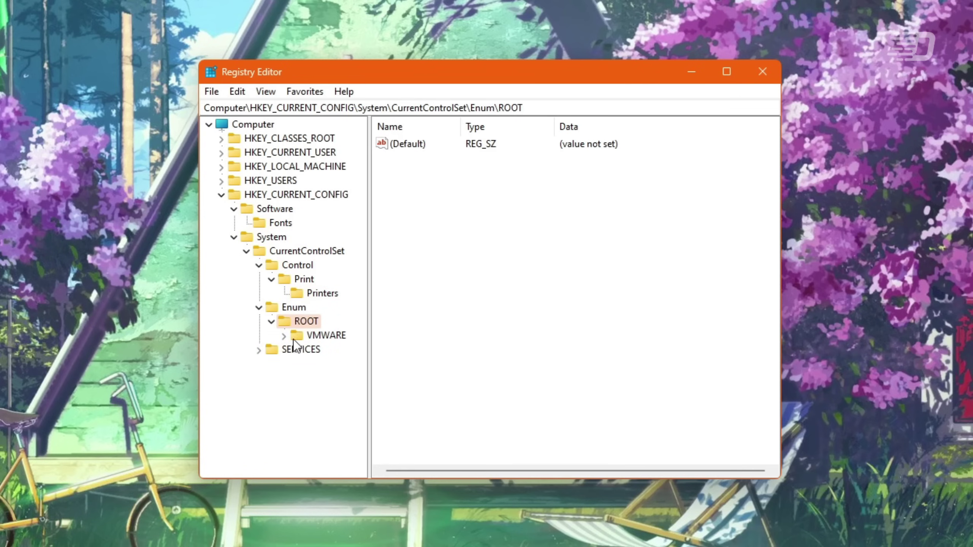
{"action": "double_click", "coordinate": [295, 338]}
{"action": "left_click", "coordinate": [314, 350]}
{"action": "left_click", "coordinate": [314, 365]}
{"action": "left_click", "coordinate": [260, 378]}
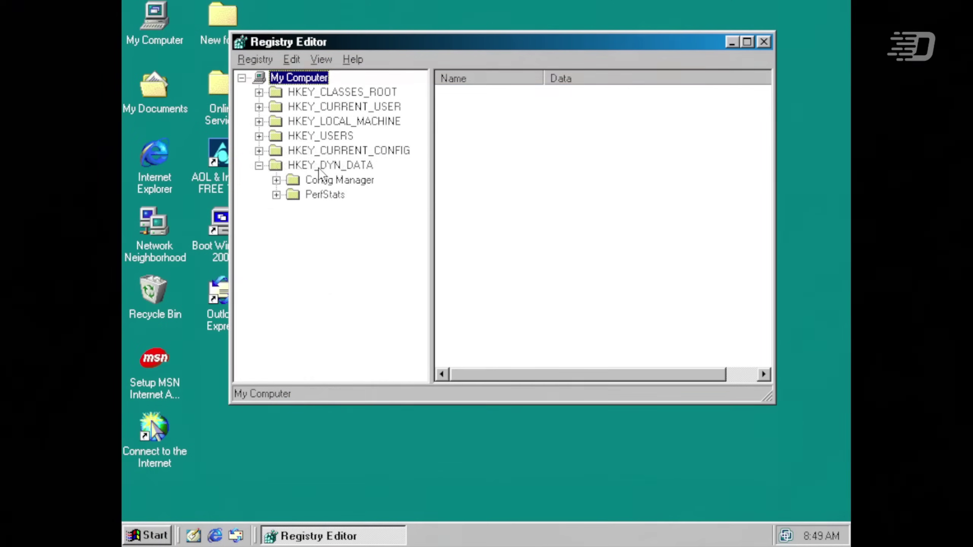
- In Windows 98 regedit, open HKEY_DYN_DATA and expand Config Manager\Enum
{"action": "left_click", "coordinate": [322, 166]}
{"action": "left_click", "coordinate": [276, 180]}
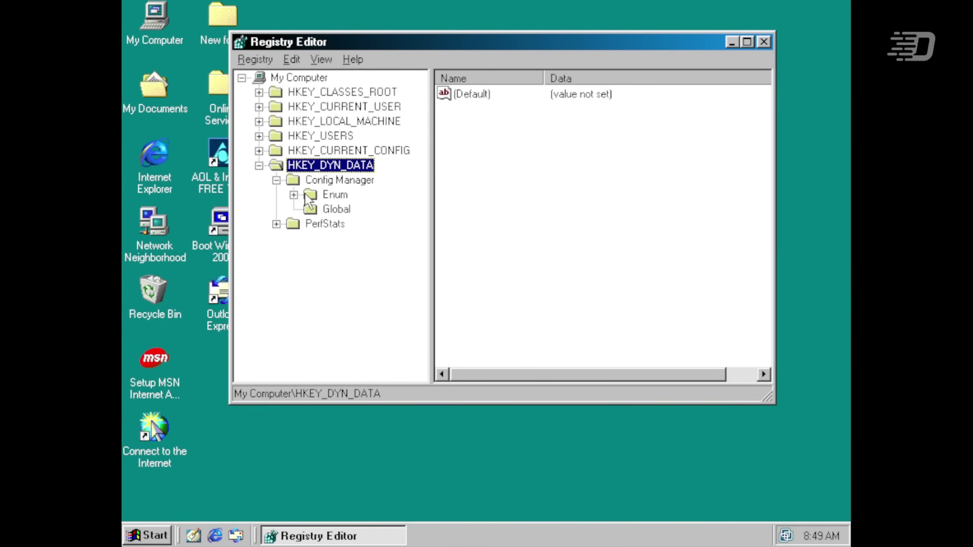
{"action": "double_click", "coordinate": [310, 195]}
- Step through the C29A device subkeys under Enum, then collapse Enum
{"action": "key", "text": "Down"}
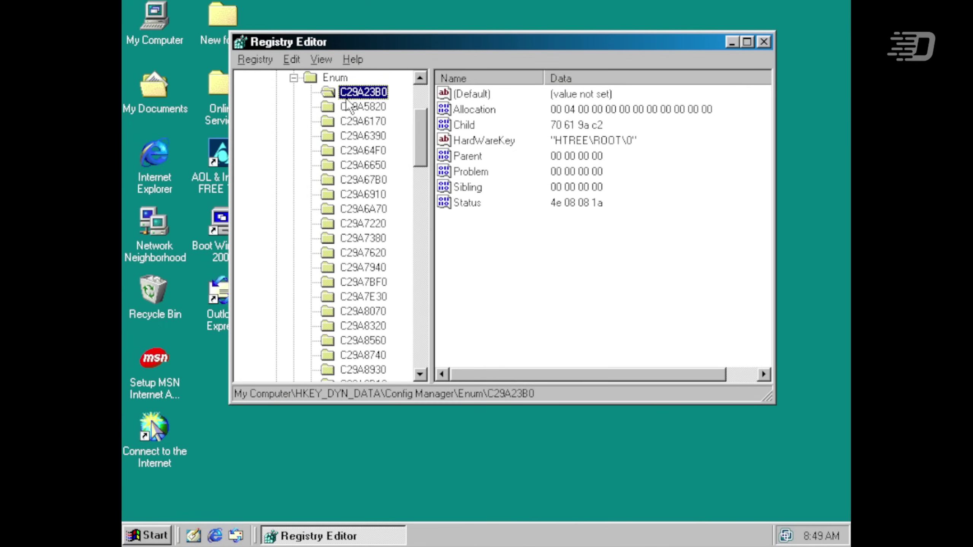
{"action": "key", "text": "Down"}
{"action": "key", "text": "Down"}
{"action": "key", "text": "Down"}
{"action": "key", "text": "Down"}
{"action": "key", "text": "Down"}
{"action": "key", "text": "Down"}
{"action": "left_click", "coordinate": [294, 78]}
{"action": "left_click", "coordinate": [299, 79]}
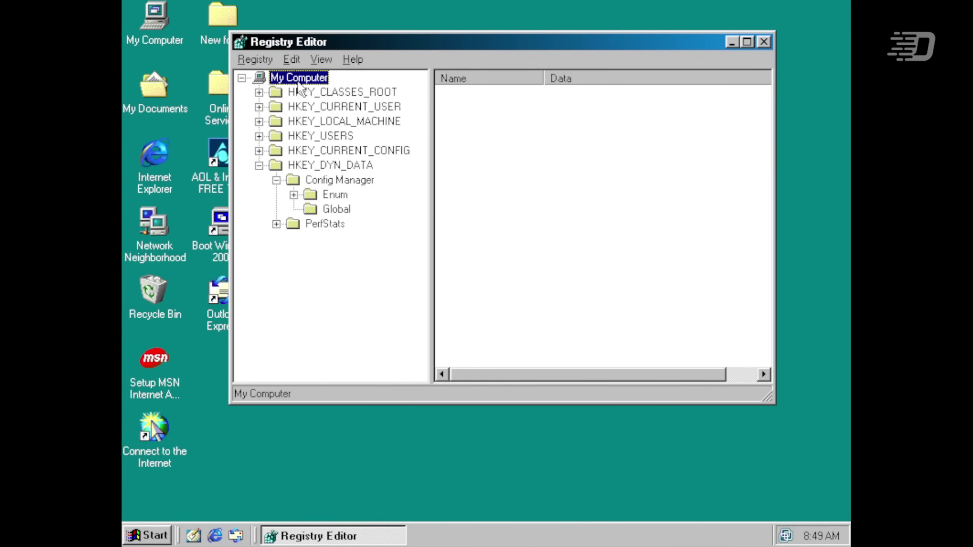
- View the PerfStats subkeys StartStat, StopSrv, StopStat and StatData, then the Global key
{"action": "left_click", "coordinate": [276, 225]}
{"action": "left_click", "coordinate": [329, 252]}
{"action": "left_click", "coordinate": [331, 283]}
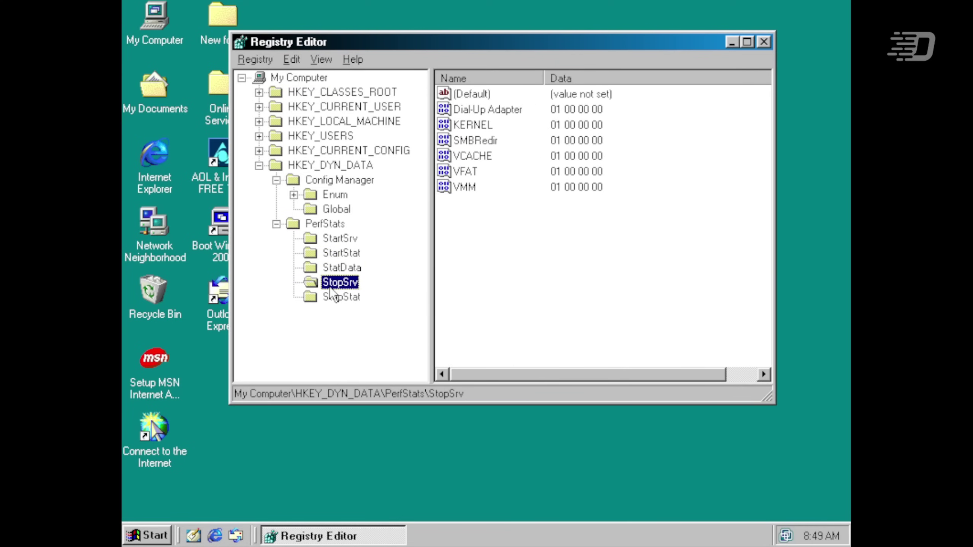
{"action": "left_click", "coordinate": [333, 298]}
{"action": "left_click", "coordinate": [351, 287]}
{"action": "left_click", "coordinate": [344, 268]}
{"action": "left_click", "coordinate": [342, 226]}
{"action": "left_click", "coordinate": [336, 209]}
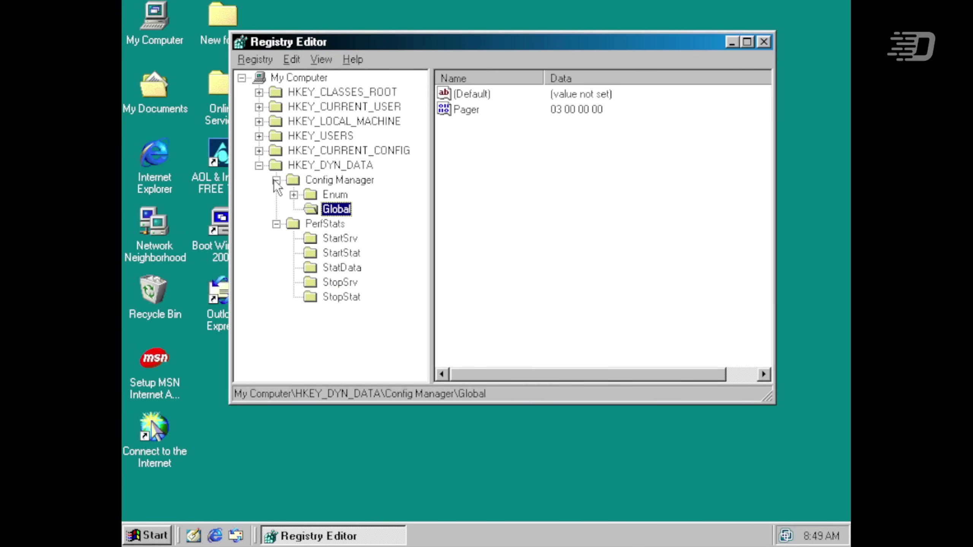
- Collapse Config Manager, PerfStats and the HKEY_DYN_DATA branch
{"action": "left_click", "coordinate": [277, 180]}
{"action": "left_click", "coordinate": [277, 225]}
{"action": "left_click", "coordinate": [259, 166]}
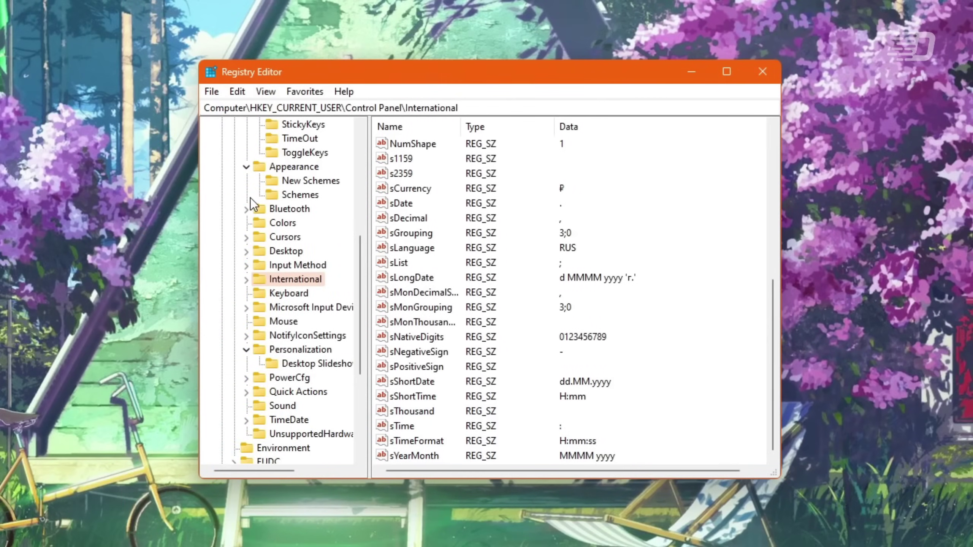
- Collapse Appearance, Accessibility and Personalization, then view the Sound, TimeDate and unsupported-hardware keys
{"action": "left_click", "coordinate": [248, 163]}
{"action": "scroll", "coordinate": [247, 159], "scroll_direction": "up", "scroll_amount": 2}
{"action": "left_click", "coordinate": [249, 140]}
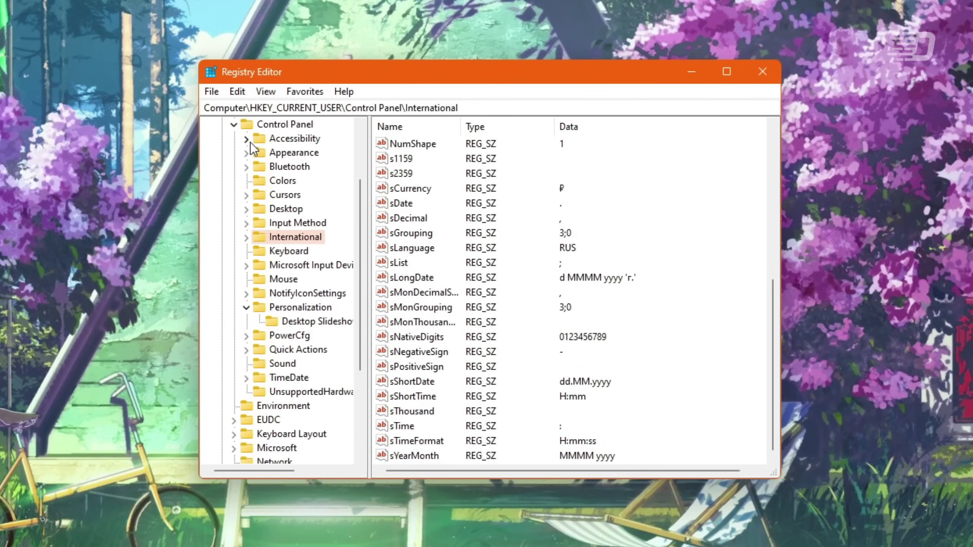
{"action": "left_click", "coordinate": [246, 308]}
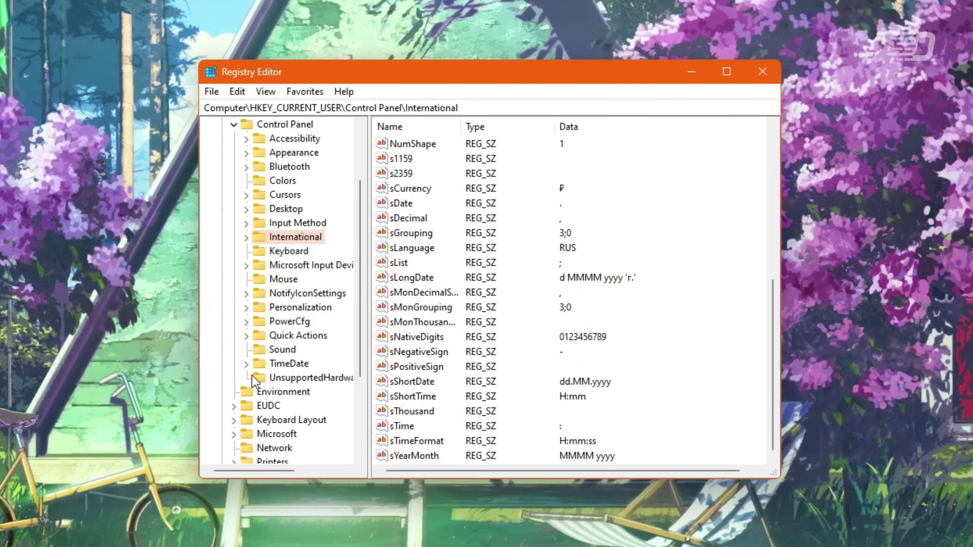
{"action": "left_click", "coordinate": [272, 350]}
{"action": "left_click", "coordinate": [273, 359]}
{"action": "left_click", "coordinate": [274, 350]}
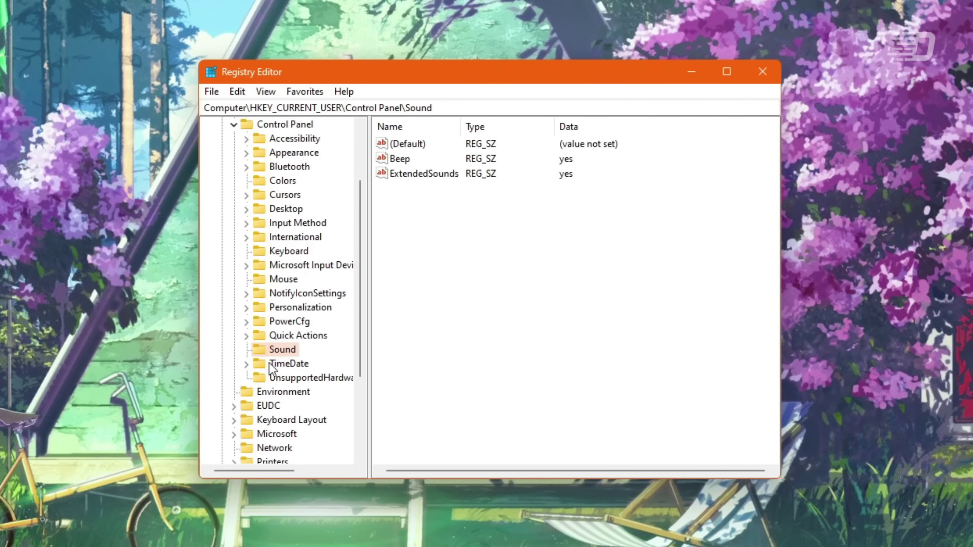
{"action": "left_click", "coordinate": [266, 376]}
- Browse Quick Actions\Control Center's Pinned, QuickActionsStateCapture and Unpinned keys, then collapse Quick Actions
{"action": "double_click", "coordinate": [253, 337]}
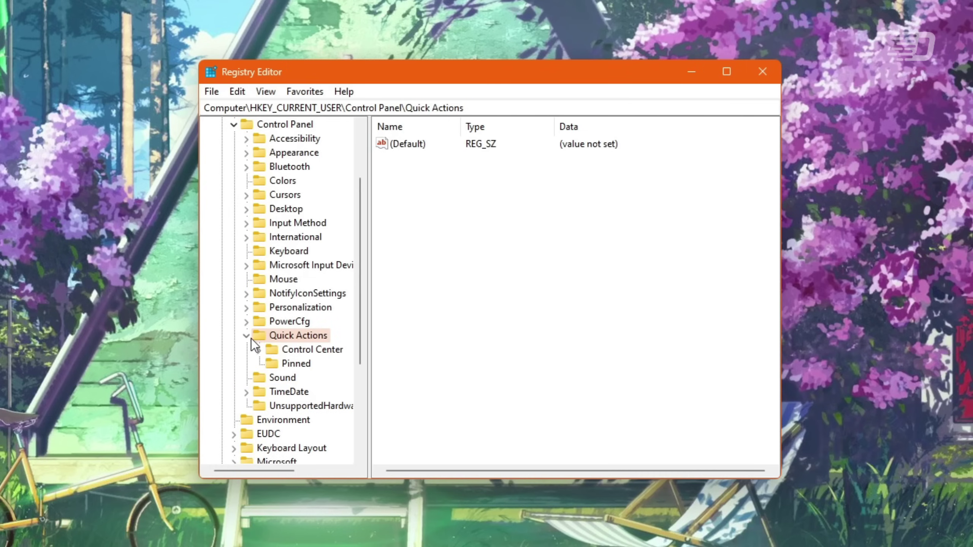
{"action": "double_click", "coordinate": [271, 349]}
{"action": "left_click", "coordinate": [271, 363]}
{"action": "left_click", "coordinate": [280, 362]}
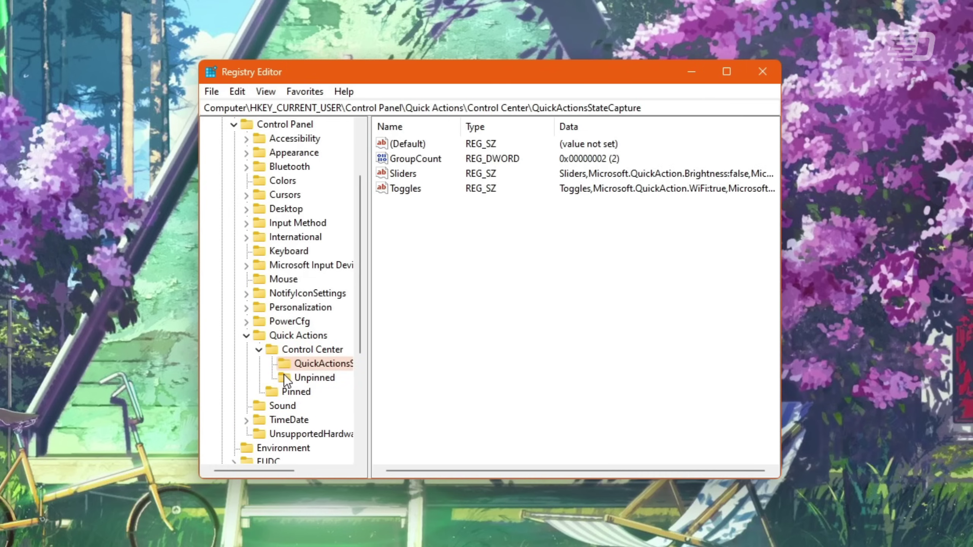
{"action": "left_click", "coordinate": [284, 374]}
{"action": "left_click", "coordinate": [282, 363]}
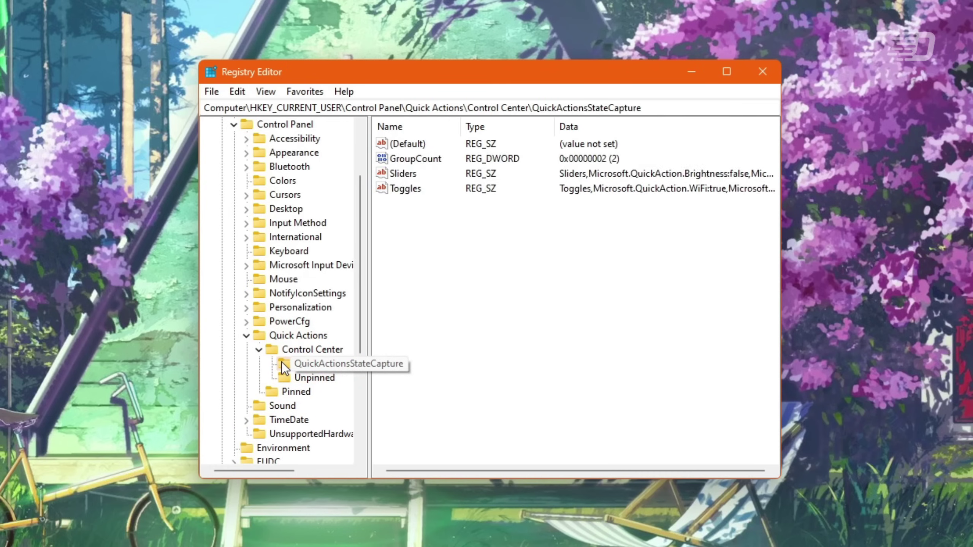
{"action": "left_click", "coordinate": [258, 350]}
- Browse PowerCfg's global power policy and PowerPolicies keys, then collapse PowerCfg and Control Panel
{"action": "left_click", "coordinate": [246, 335]}
{"action": "key", "text": "Up"}
{"action": "left_click", "coordinate": [246, 321]}
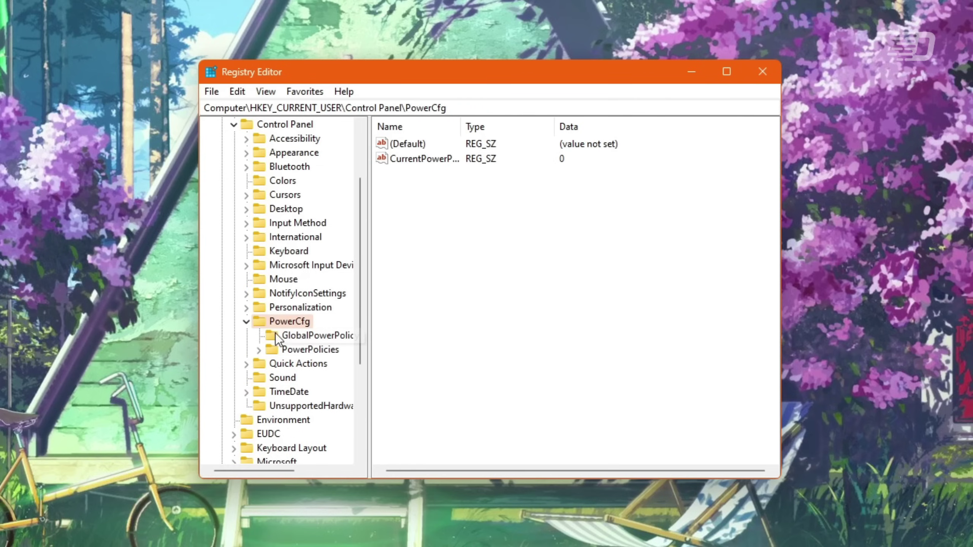
{"action": "left_click", "coordinate": [276, 334]}
{"action": "left_click", "coordinate": [274, 348]}
{"action": "left_click", "coordinate": [246, 321]}
{"action": "scroll", "coordinate": [247, 327], "scroll_direction": "up", "scroll_amount": 2}
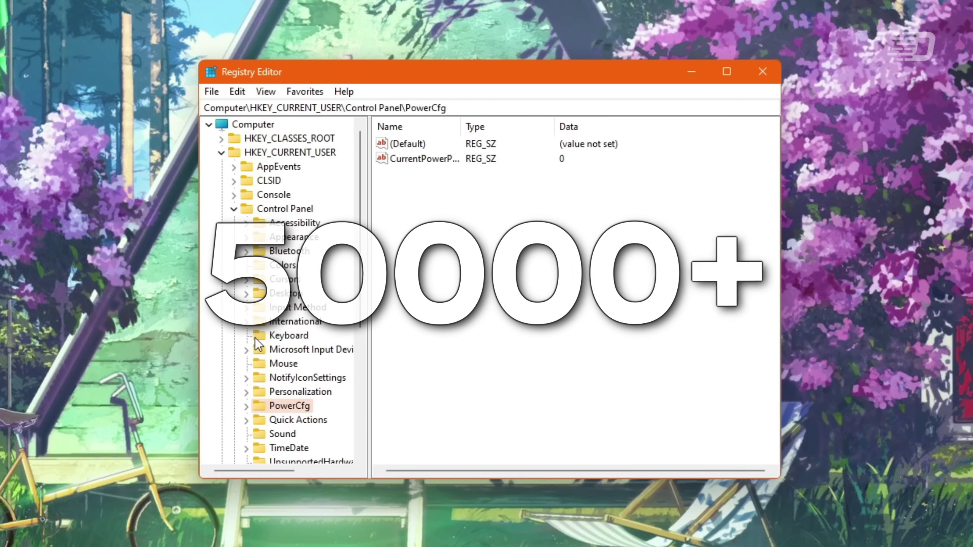
{"action": "left_click", "coordinate": [233, 209]}
- Expand Console and move through the System32 and SysWOW64 PowerShell keys to MCT
{"action": "left_click", "coordinate": [233, 196]}
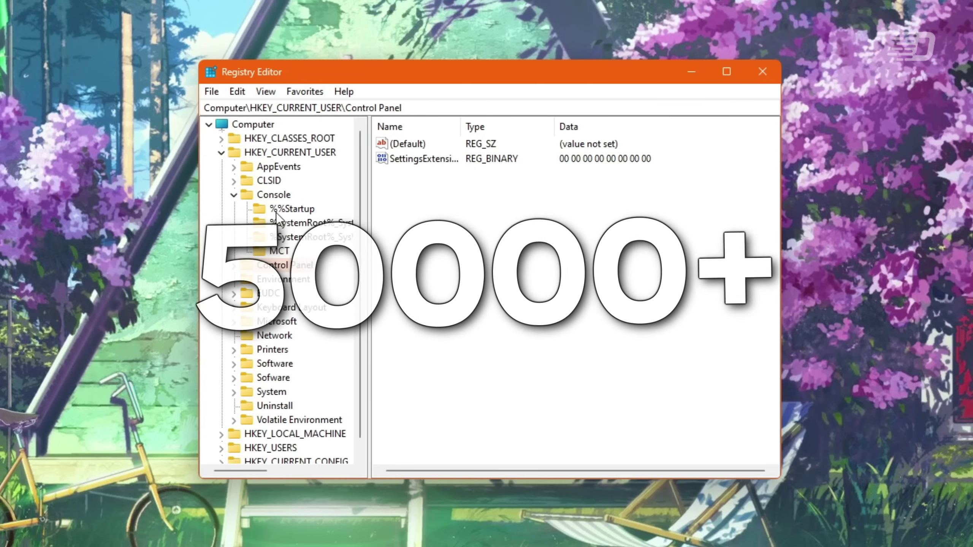
{"action": "left_click", "coordinate": [278, 225]}
{"action": "key", "text": "Down"}
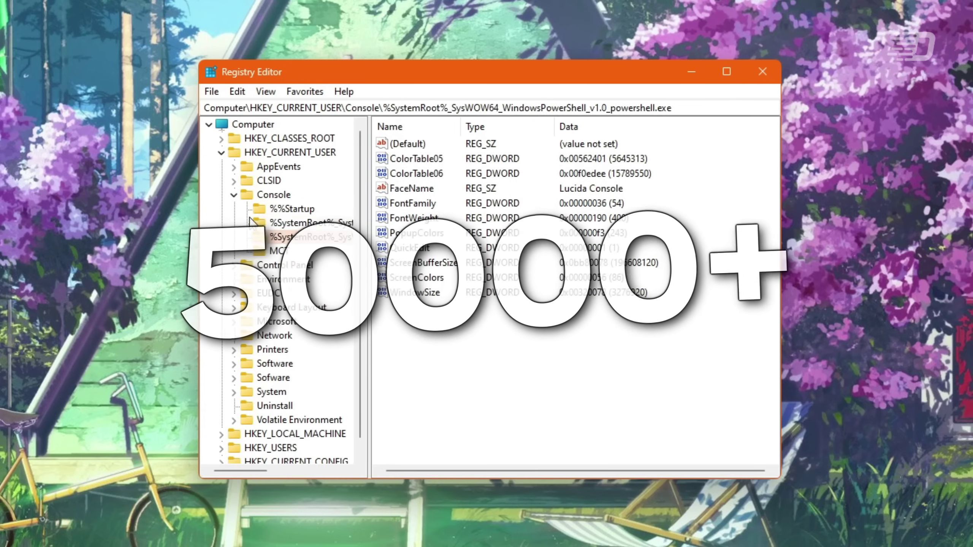
{"action": "key", "text": "Down"}
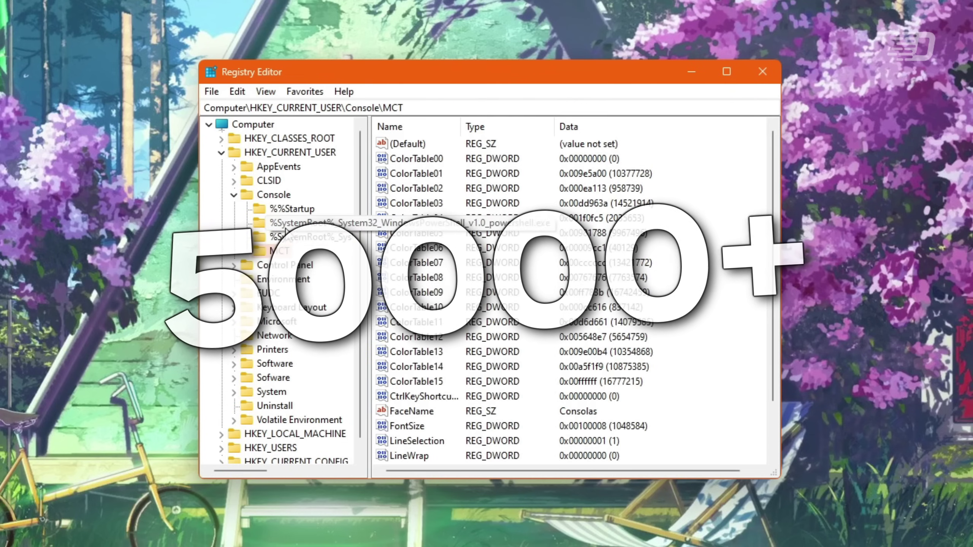
{"action": "scroll", "coordinate": [525, 242], "scroll_direction": "down", "scroll_amount": 2}
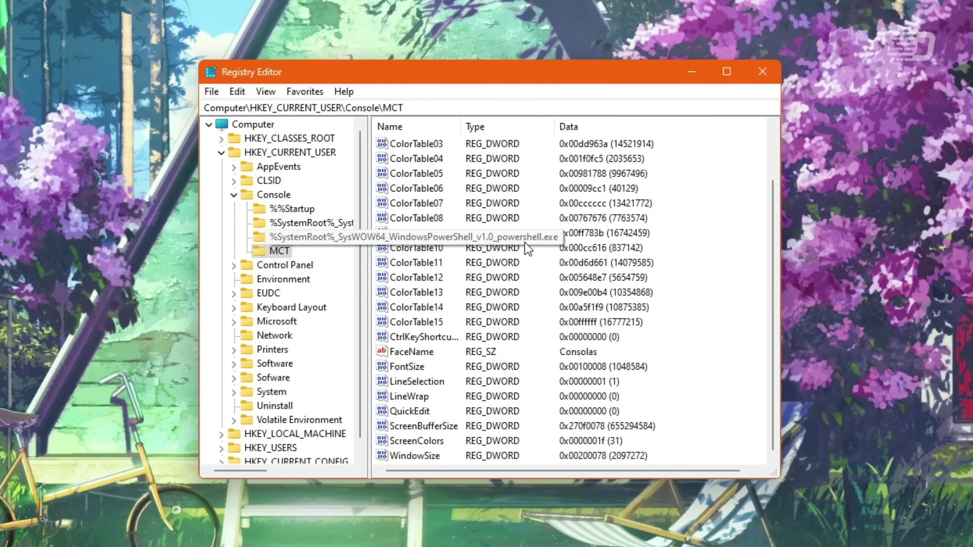
{"action": "scroll", "coordinate": [464, 262], "scroll_direction": "up", "scroll_amount": 2}
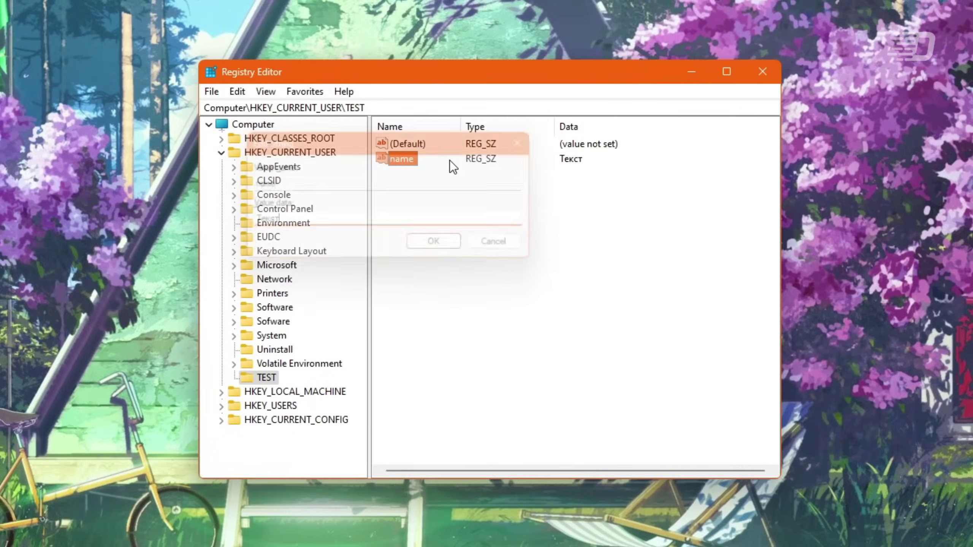
- Set the name value's data to explorer.exe, then change it to 12345678
{"action": "key", "text": "Return"}
{"action": "type", "text": "expl"}
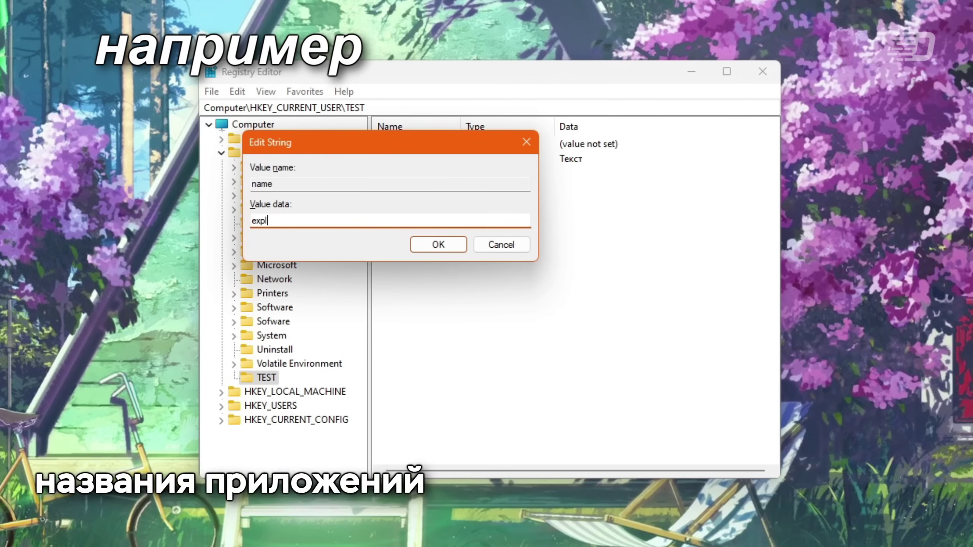
{"action": "type", "text": "orer.exe"}
{"action": "key", "text": "Return"}
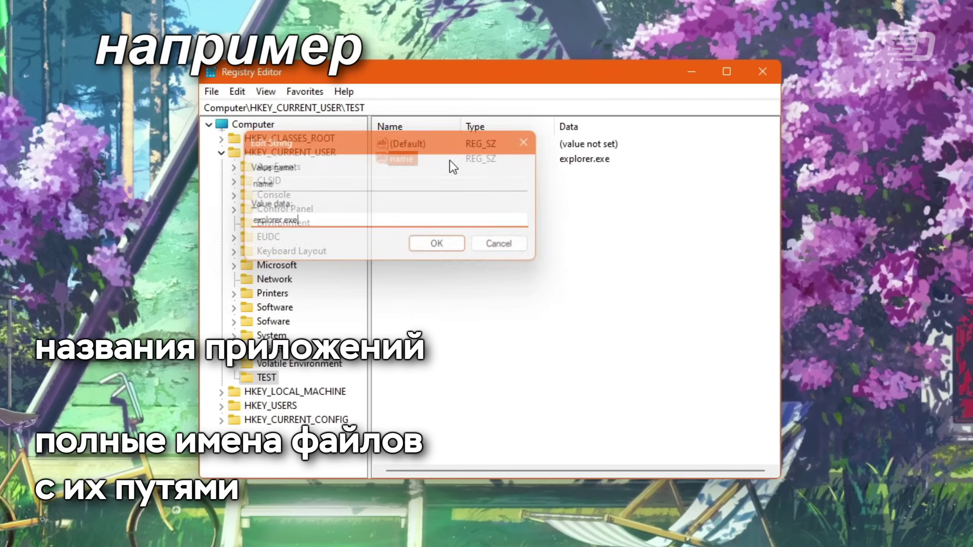
{"action": "key", "text": "Return"}
{"action": "type", "text": "12345678"}
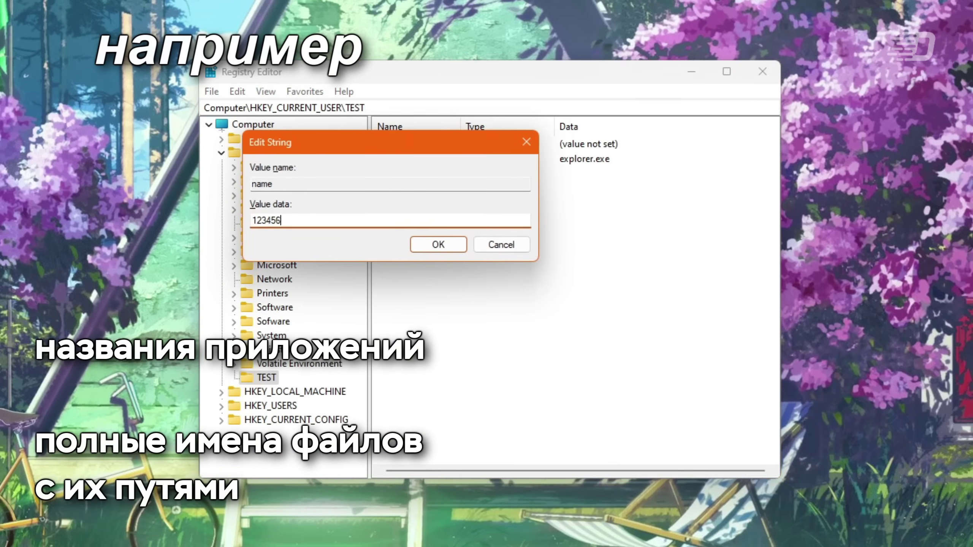
{"action": "key", "text": "Return"}
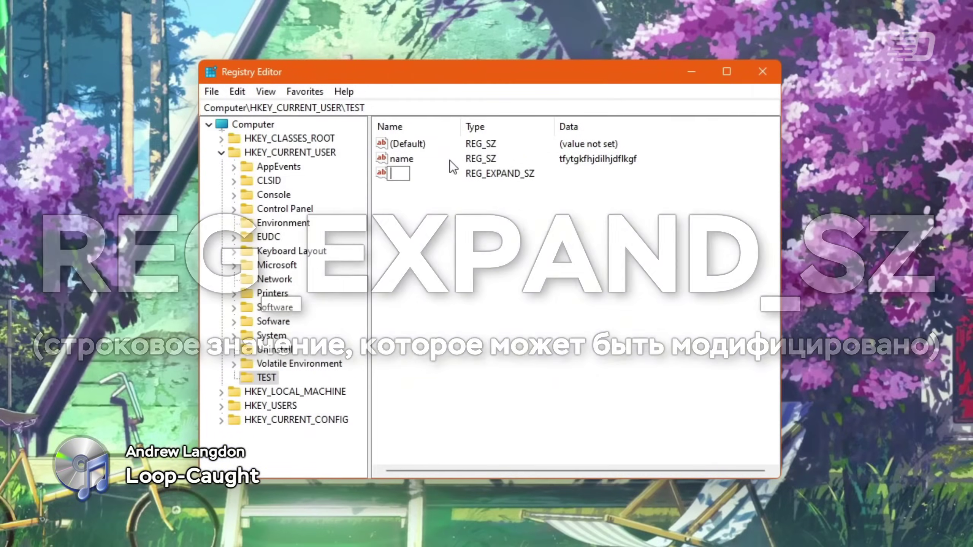
- Create the expandable string value name2 with data 'Welcome to %1'
{"action": "type", "text": "name2"}
{"action": "key", "text": "Return"}
{"action": "key", "text": "Return"}
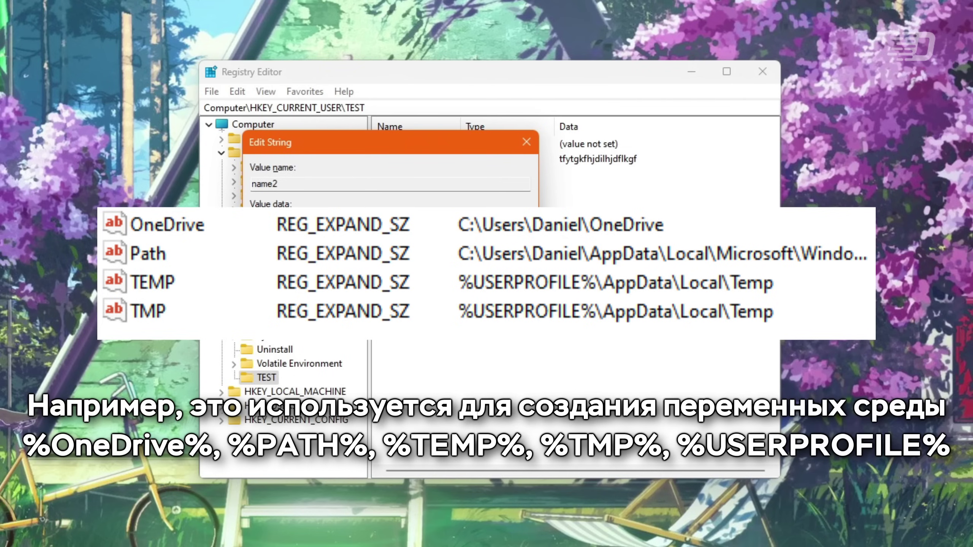
{"action": "type", "text": "Welcome to %1"}
{"action": "key", "text": "Return"}
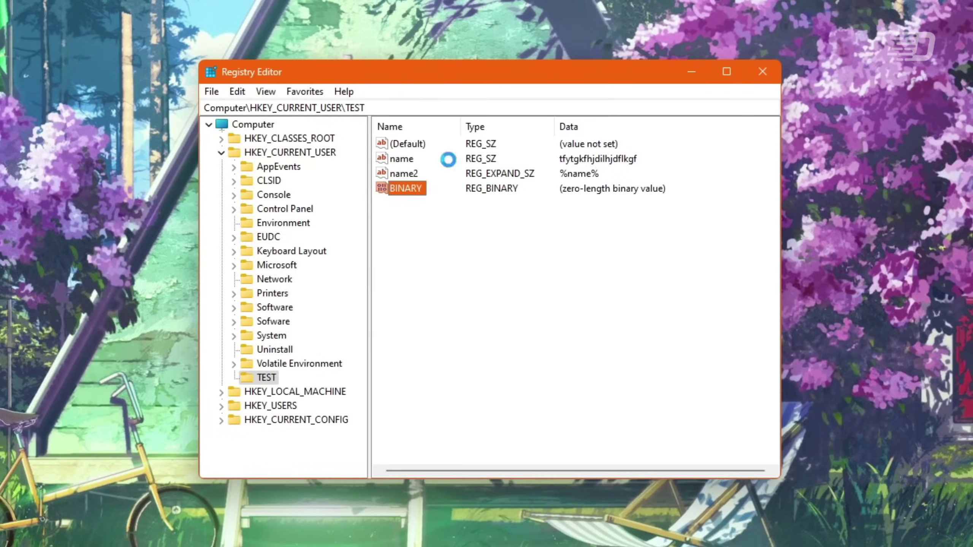
- Set BINARY to 1F 2E 70 and change EnableTestSetting's DWORD data through 2, 1111 and 45786437
{"action": "key", "text": "Return"}
{"action": "type", "text": "1F  2E  "}
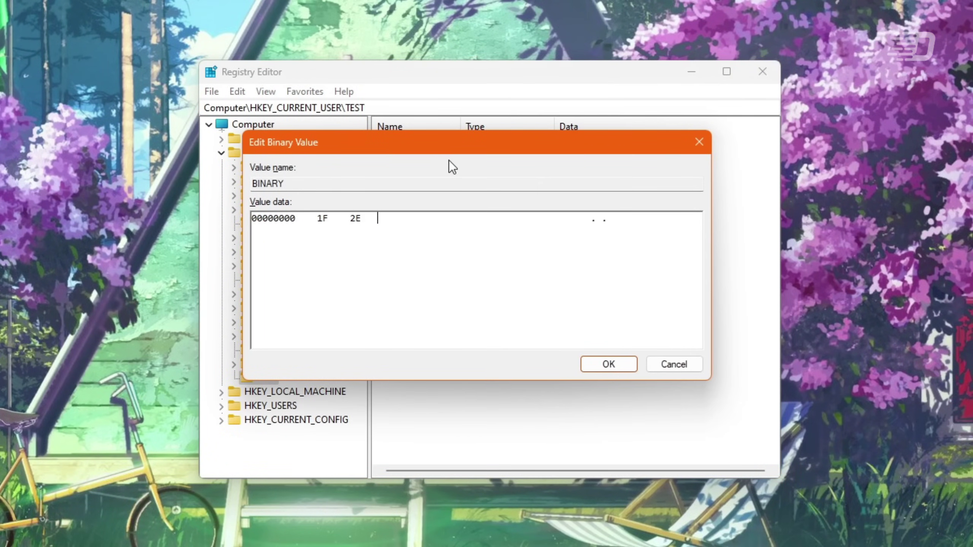
{"action": "type", "text": "70"}
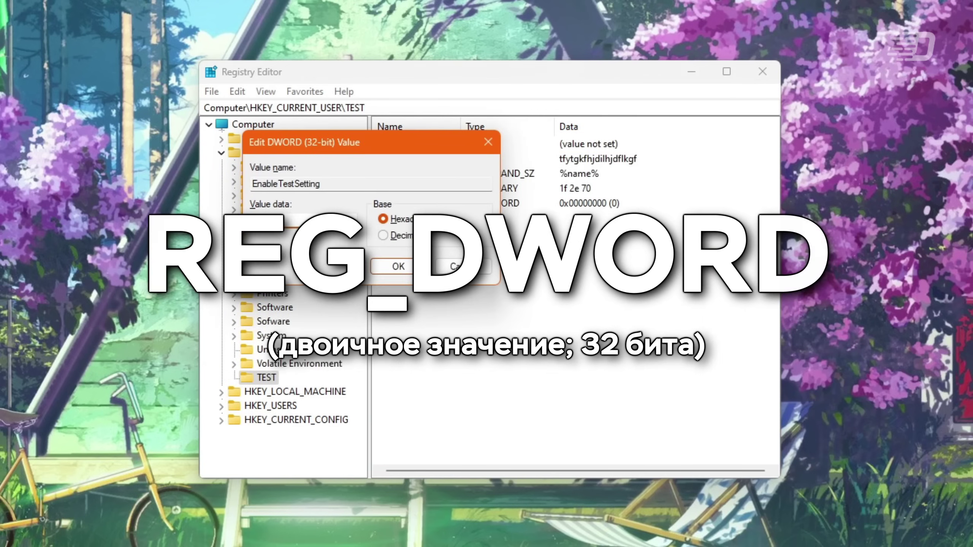
{"action": "key", "text": "Return"}
{"action": "key", "text": "Return"}
{"action": "type", "text": "2"}
{"action": "key", "text": "Return"}
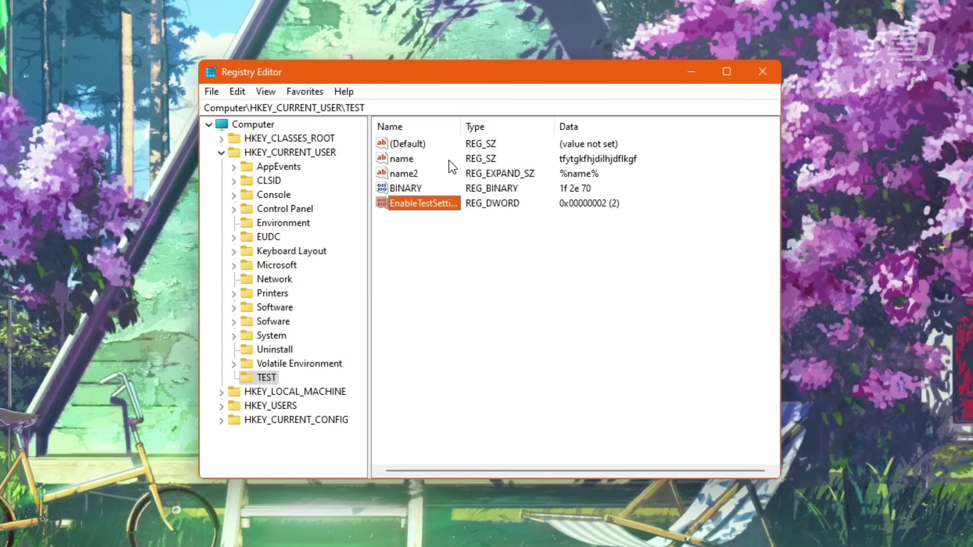
{"action": "key", "text": "Return"}
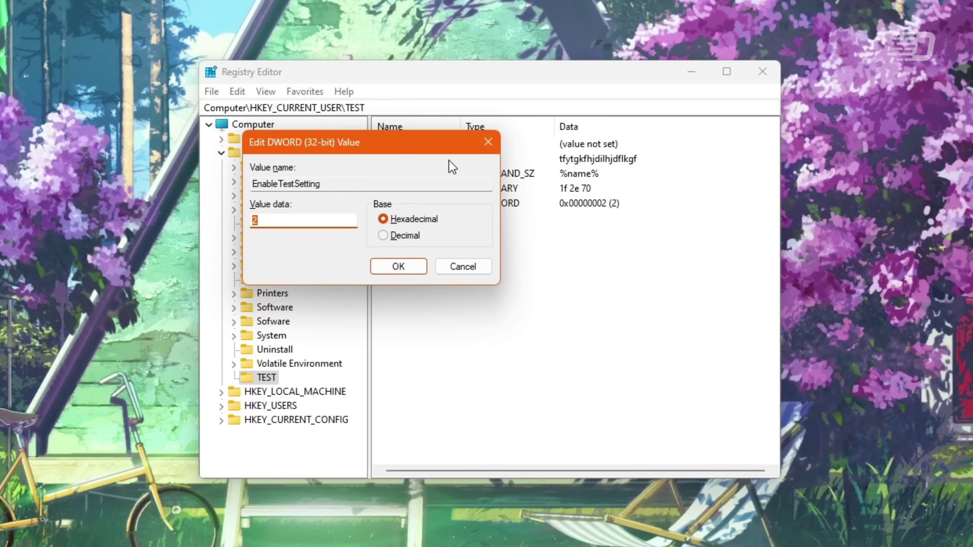
{"action": "type", "text": "1111"}
{"action": "key", "text": "Return"}
{"action": "key", "text": "Return"}
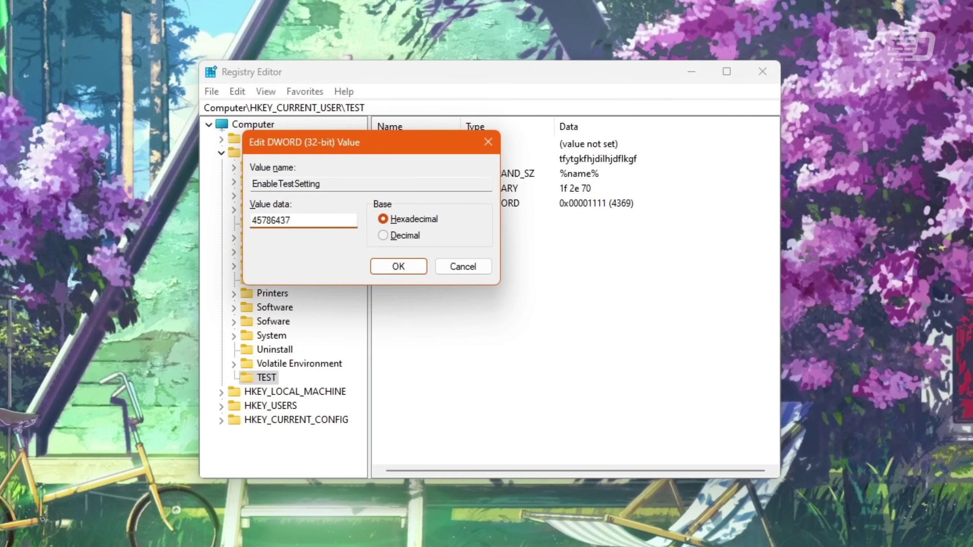
{"action": "key", "text": "Return"}
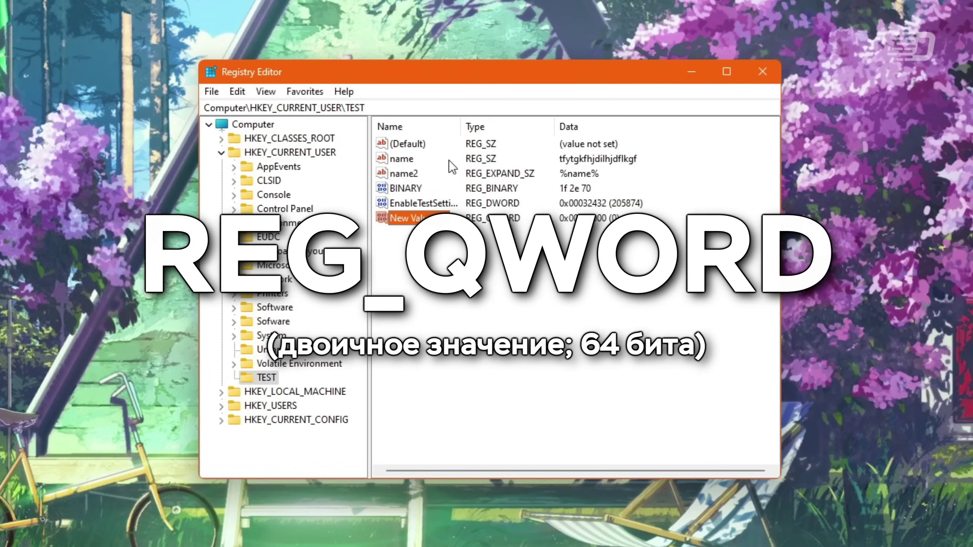
{"action": "key", "text": "Return"}
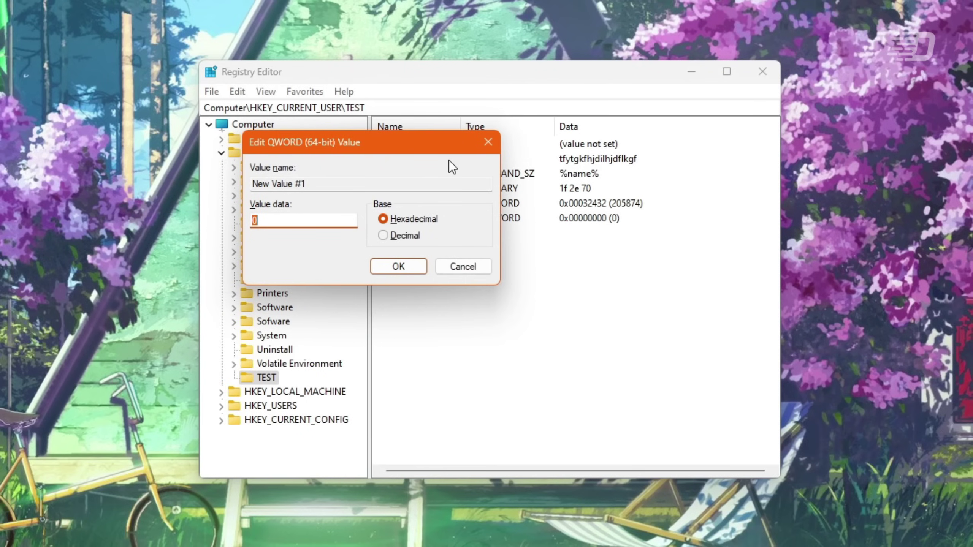
{"action": "type", "text": "1"}
{"action": "key", "text": "Return"}
{"action": "key", "text": "Return"}
{"action": "key", "text": "Return"}
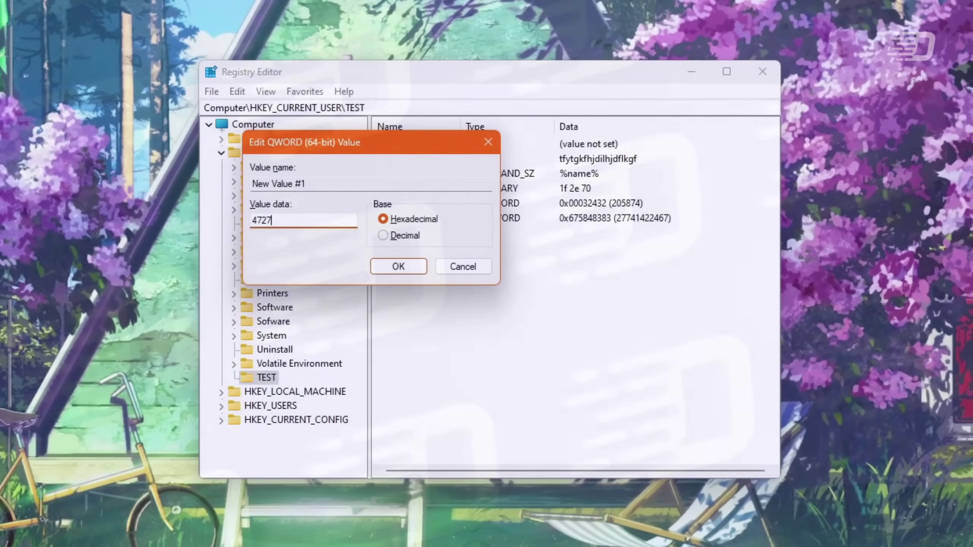
{"action": "type", "text": "2828282"}
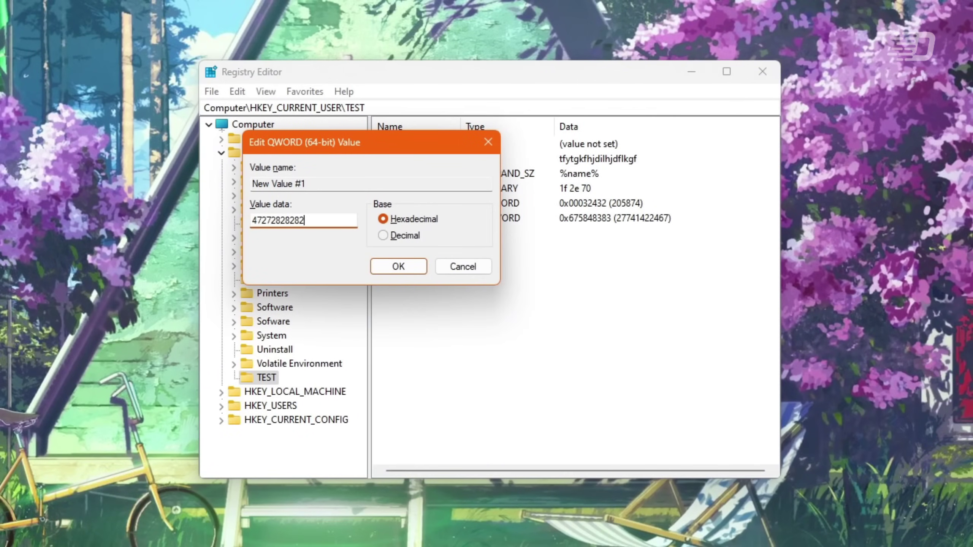
{"action": "key", "text": "Return"}
{"action": "key", "text": "Return"}
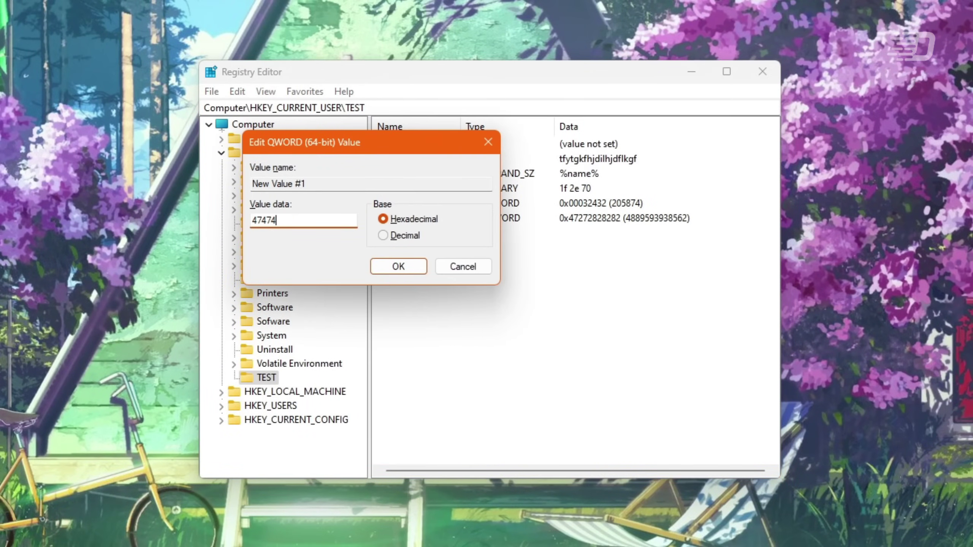
{"action": "key", "text": "Return"}
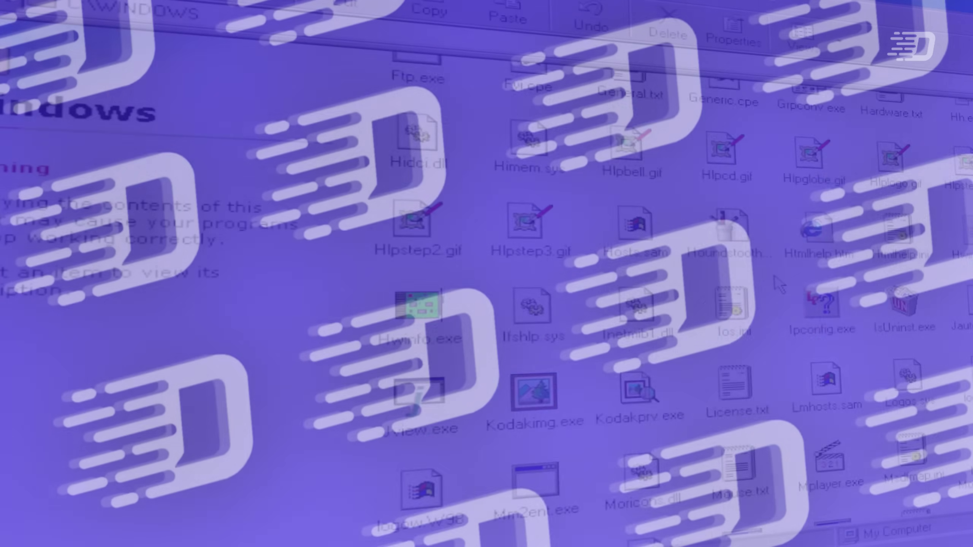
- Scroll the C:\WINDOWS folder and launch Welcome.exe
{"action": "scroll", "coordinate": [780, 285], "scroll_direction": "down", "scroll_amount": 10}
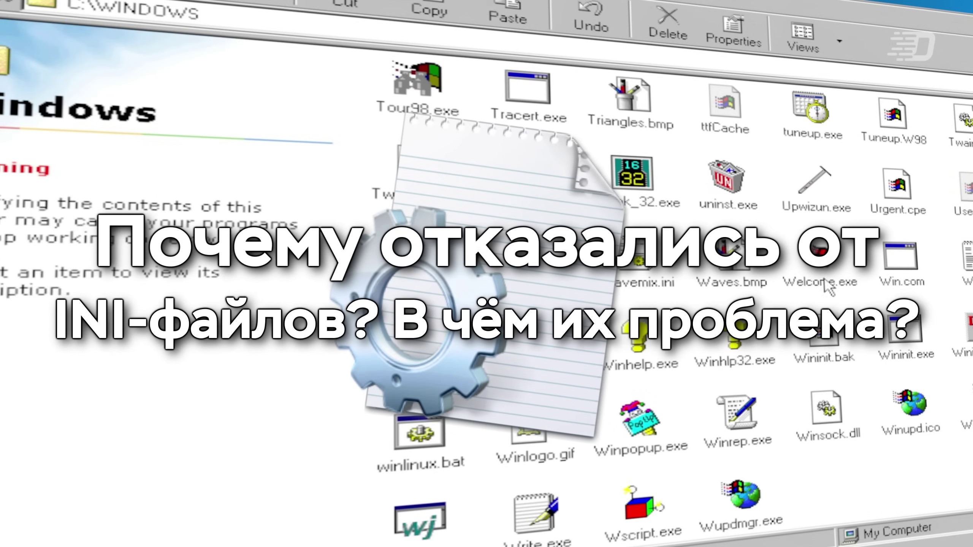
{"action": "double_click", "coordinate": [820, 265]}
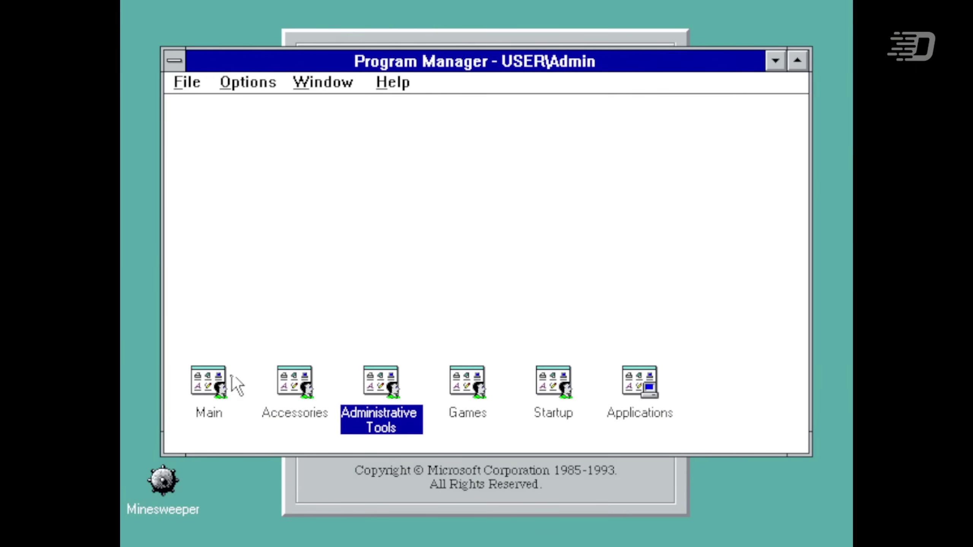
- In File Manager, inspect the CONFIG hive files: admin000, appevent.evt, sam, security, software, system, userdef
{"action": "double_click", "coordinate": [224, 382]}
{"action": "left_click", "coordinate": [247, 170]}
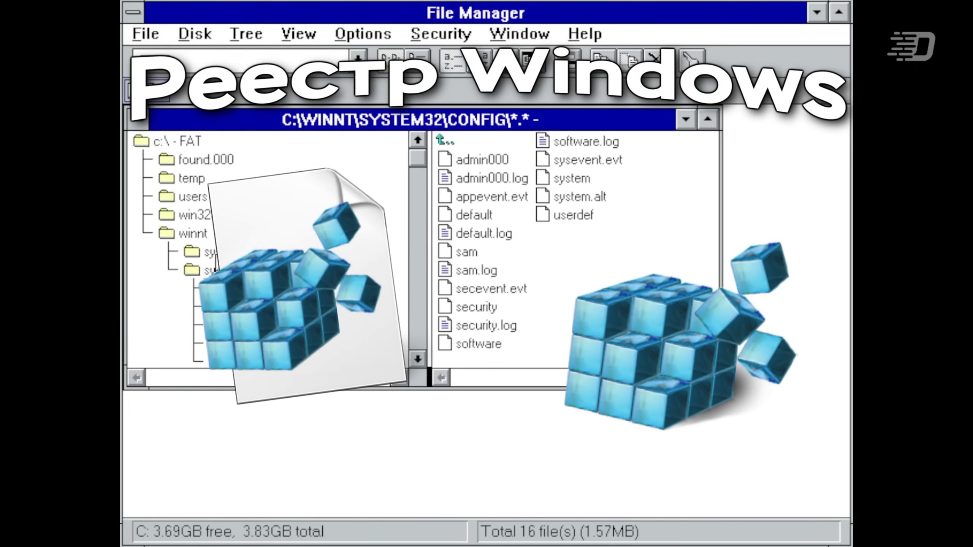
{"action": "left_click", "coordinate": [494, 163]}
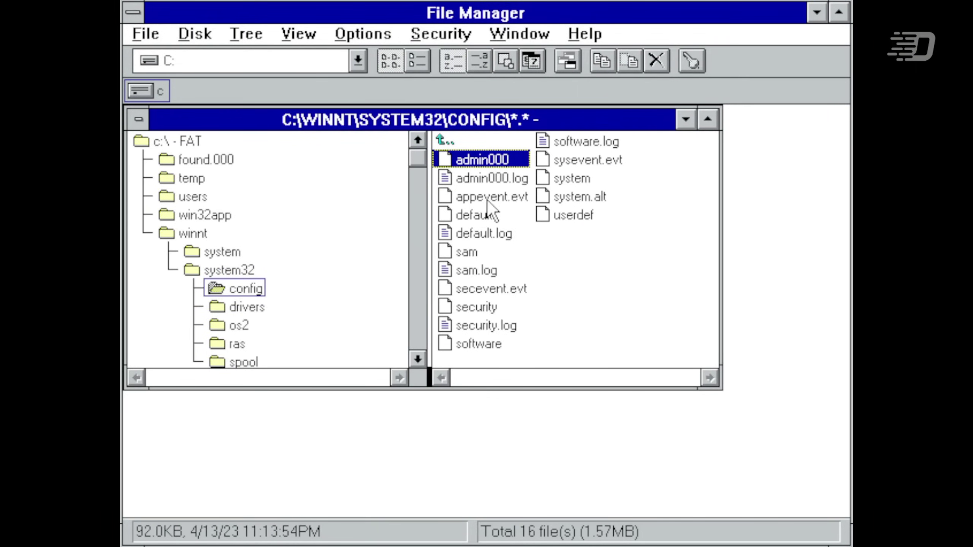
{"action": "left_click", "coordinate": [488, 198]}
{"action": "left_click", "coordinate": [493, 165]}
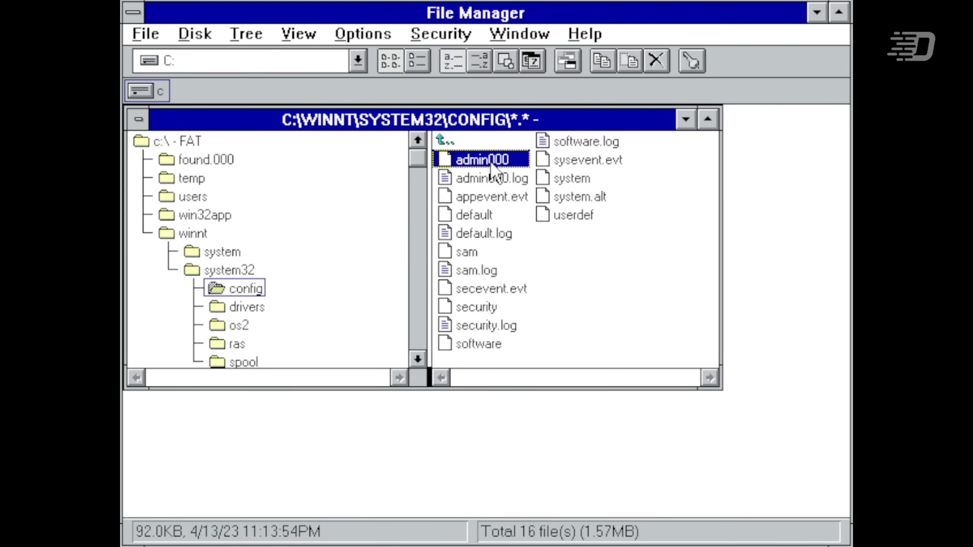
{"action": "left_click", "coordinate": [466, 252]}
{"action": "left_click", "coordinate": [476, 307]}
{"action": "left_click", "coordinate": [480, 343]}
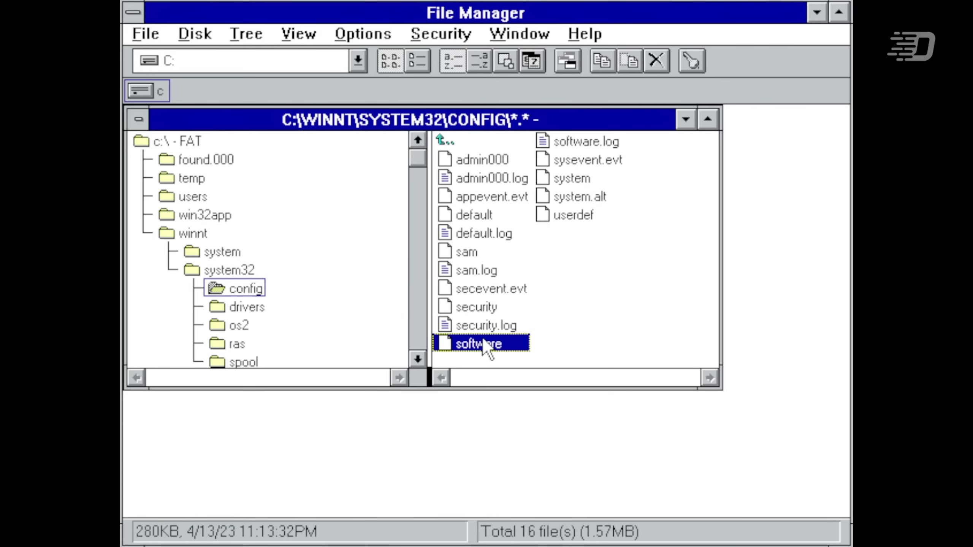
{"action": "left_click", "coordinate": [573, 179]}
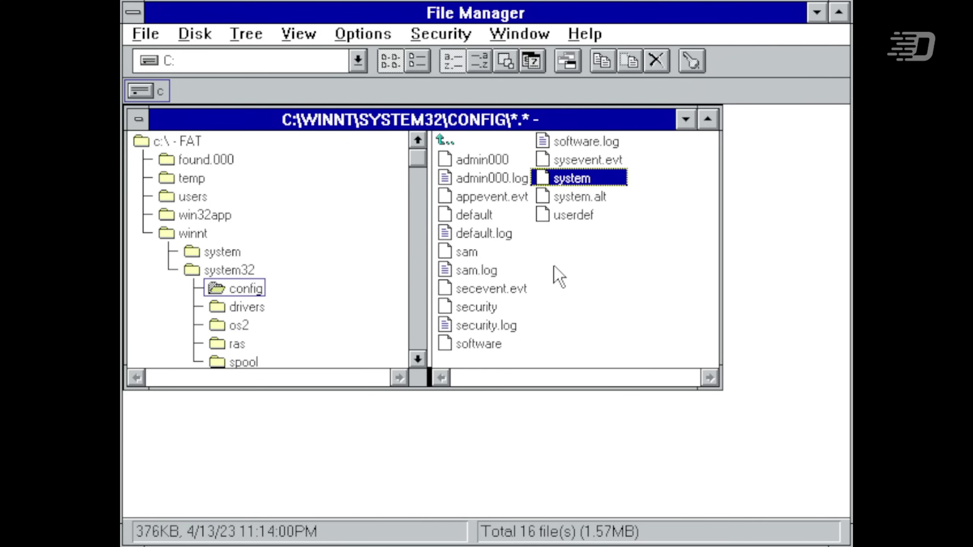
{"action": "left_click", "coordinate": [585, 220]}
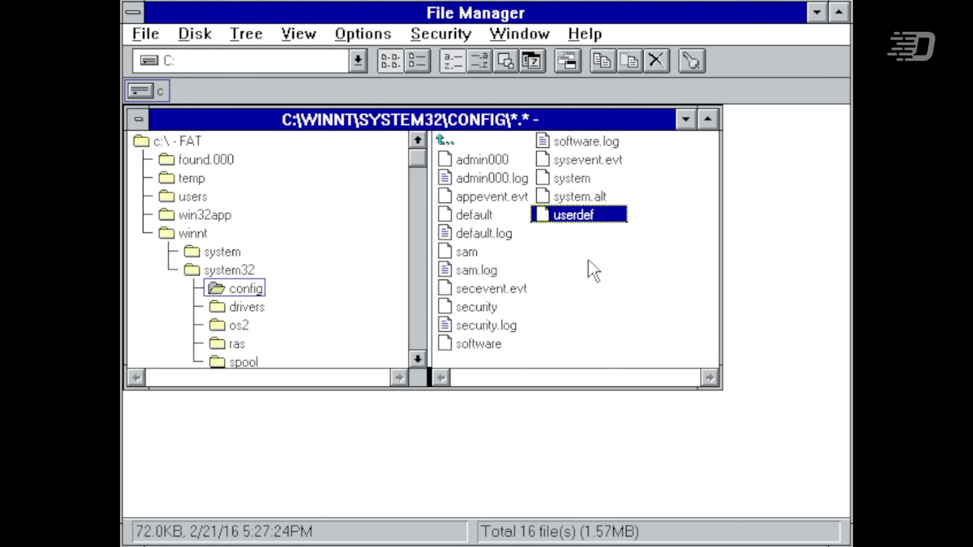
- Show the system32 folder and launch regedt32.exe
{"action": "left_click", "coordinate": [190, 273]}
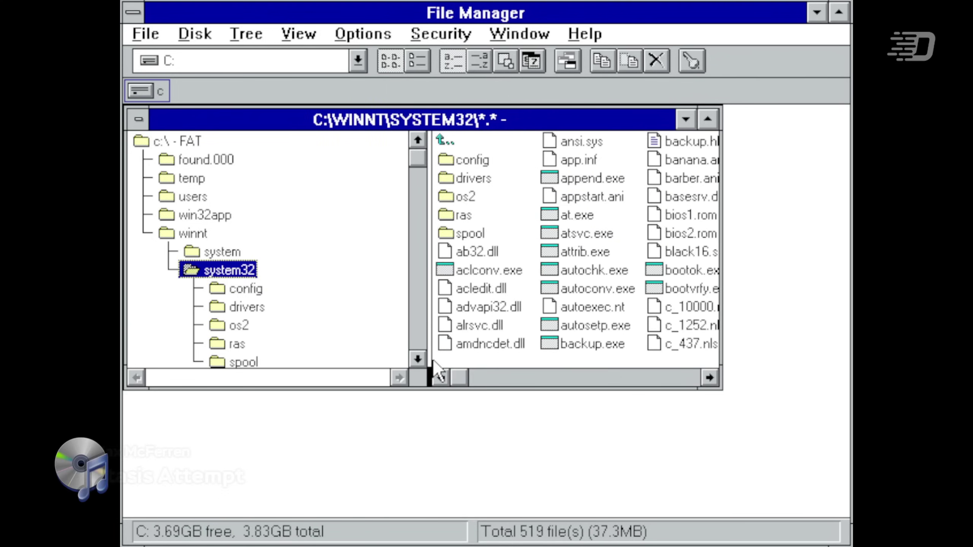
{"action": "left_click_drag", "start_coordinate": [458, 378], "coordinate": [623, 378]}
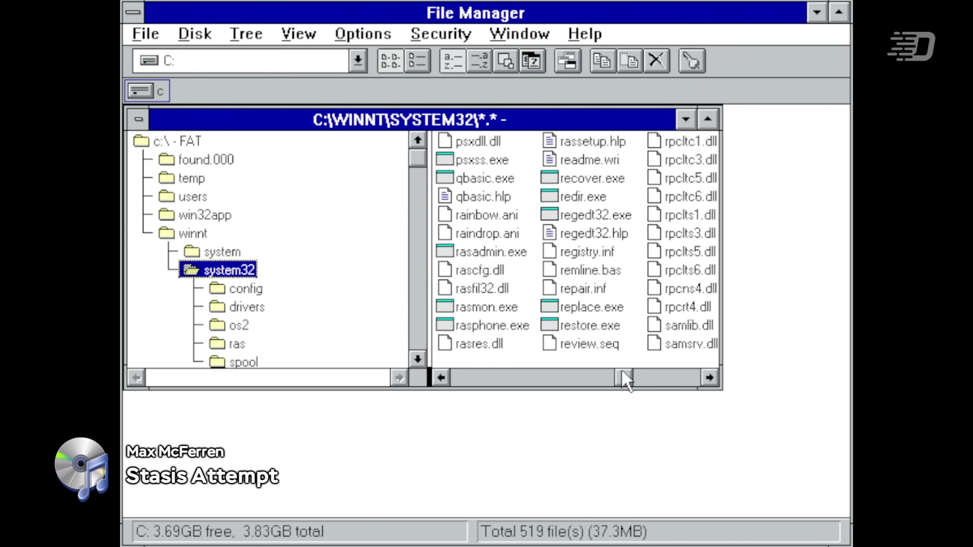
{"action": "double_click", "coordinate": [610, 216]}
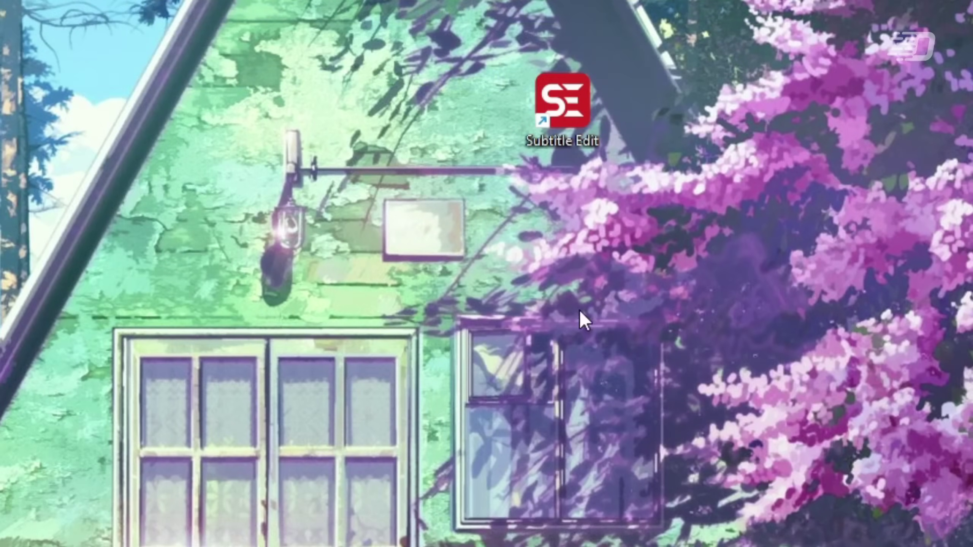
- Show the Subtitle Edit shortcut's context menu, then expand HKEY_CLASSES_ROOT\*\shell in regedit
{"action": "right_click", "coordinate": [524, 84]}
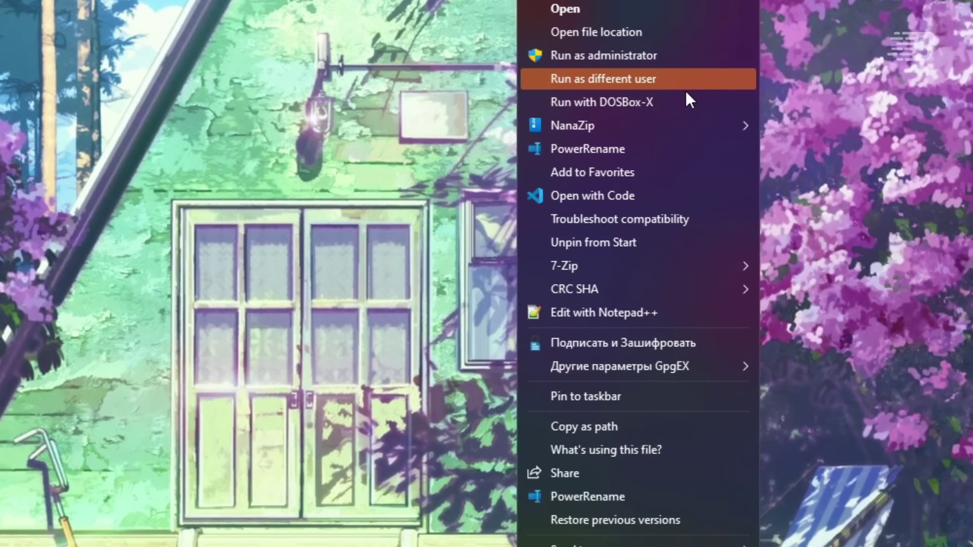
{"action": "left_click", "coordinate": [450, 171]}
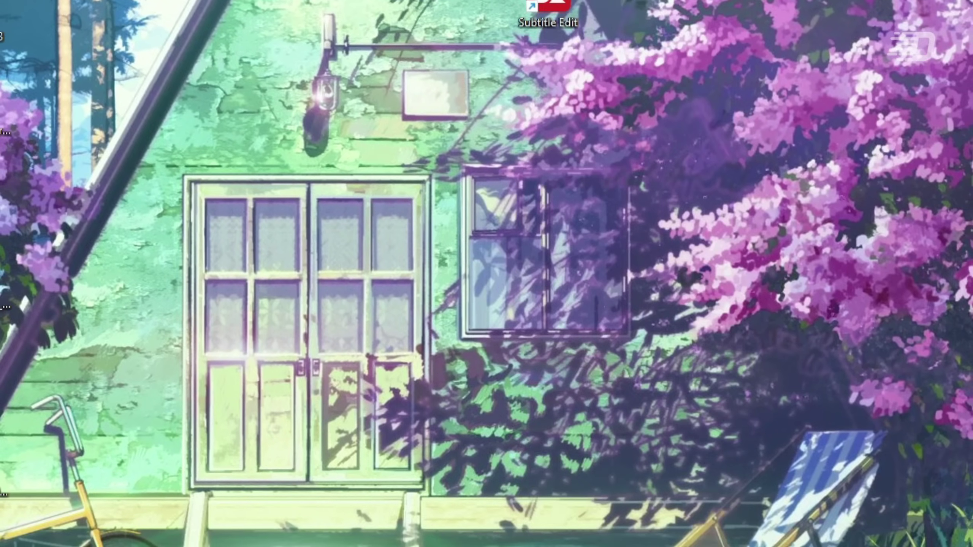
{"action": "right_click", "coordinate": [536, 4]}
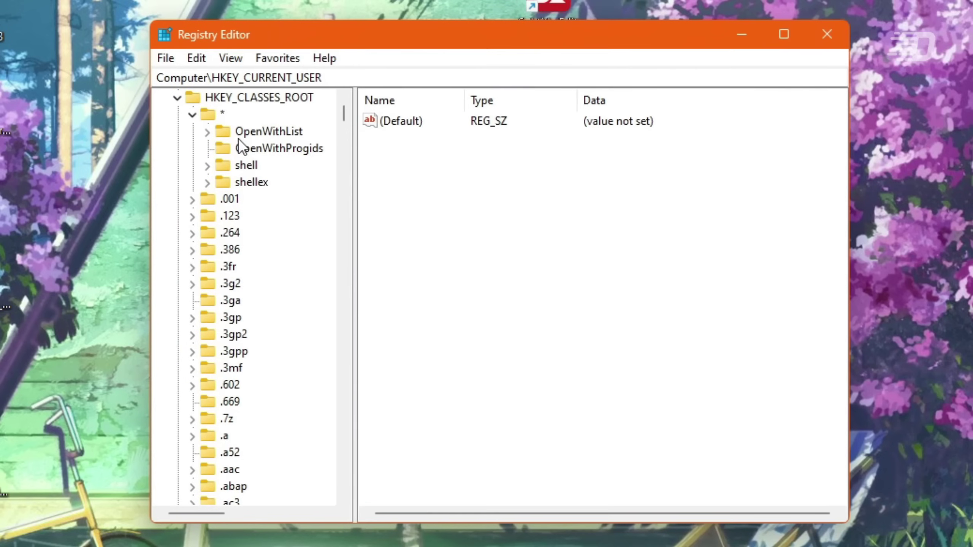
{"action": "left_click", "coordinate": [245, 165]}
{"action": "left_click", "coordinate": [210, 166]}
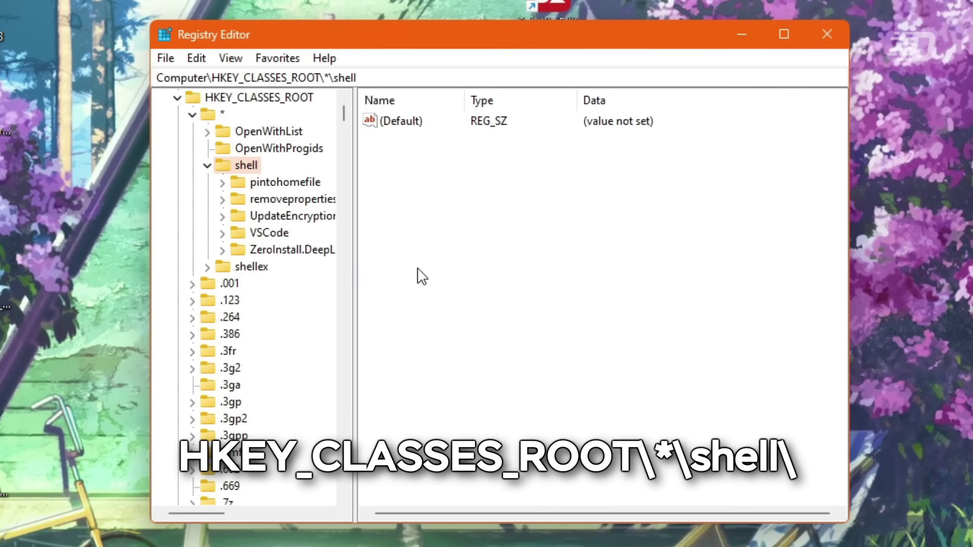
- Browse the existing shell subkeys pintohomefile, removeproperties, UpdateEncryptionSettingsWork and VSCode
{"action": "left_click", "coordinate": [222, 183]}
{"action": "left_click", "coordinate": [257, 196]}
{"action": "left_click", "coordinate": [254, 184]}
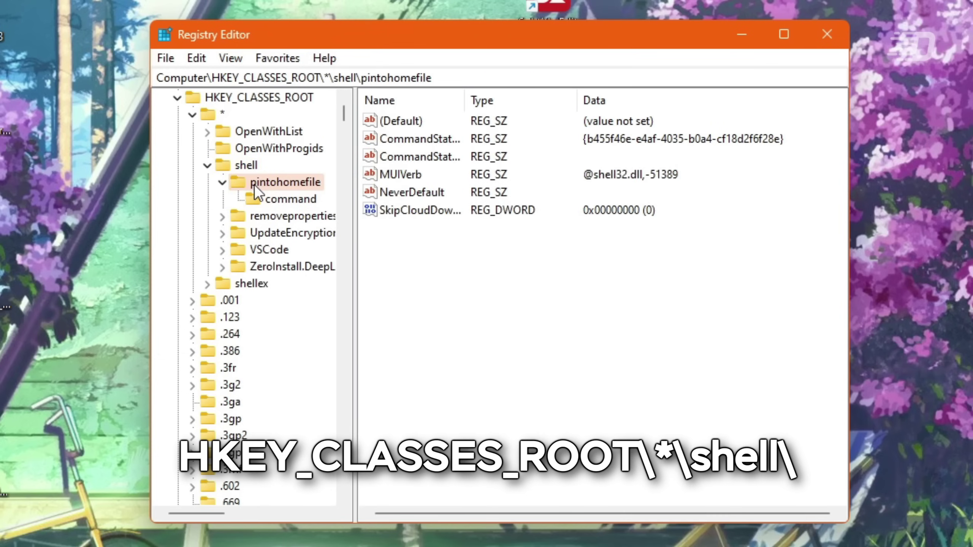
{"action": "left_click", "coordinate": [222, 216]}
{"action": "left_click", "coordinate": [283, 233]}
{"action": "left_click", "coordinate": [276, 216]}
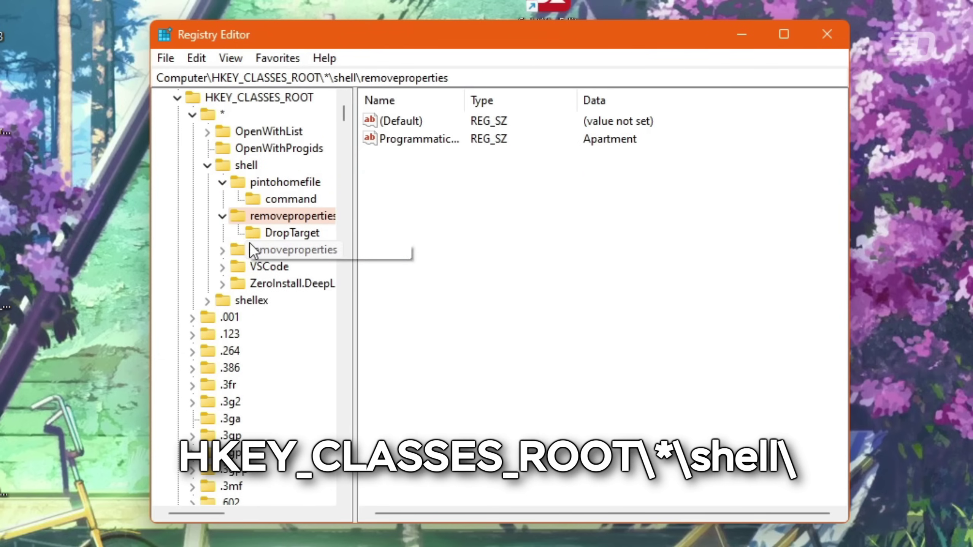
{"action": "left_click", "coordinate": [223, 250]}
{"action": "left_click", "coordinate": [262, 265]}
{"action": "left_click", "coordinate": [258, 251]}
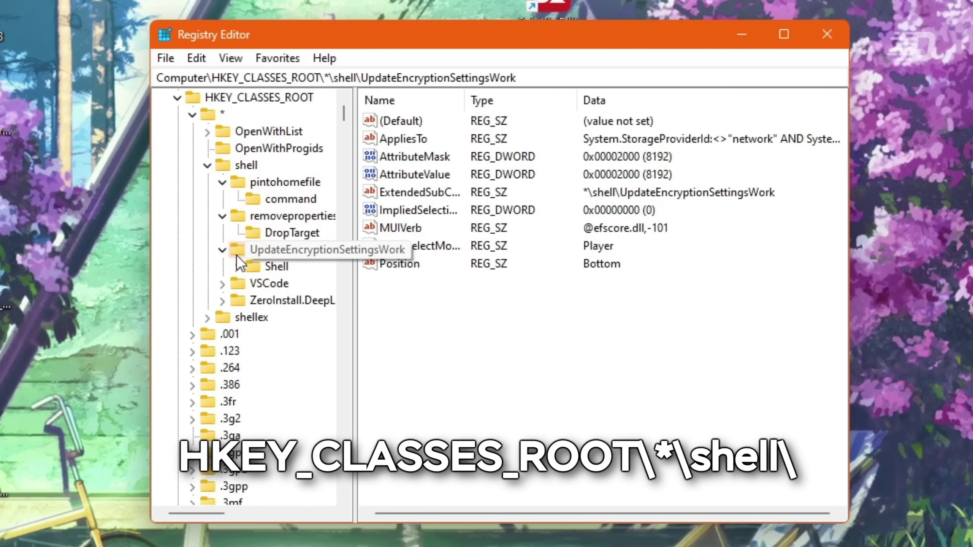
{"action": "left_click", "coordinate": [222, 284]}
{"action": "left_click", "coordinate": [261, 284]}
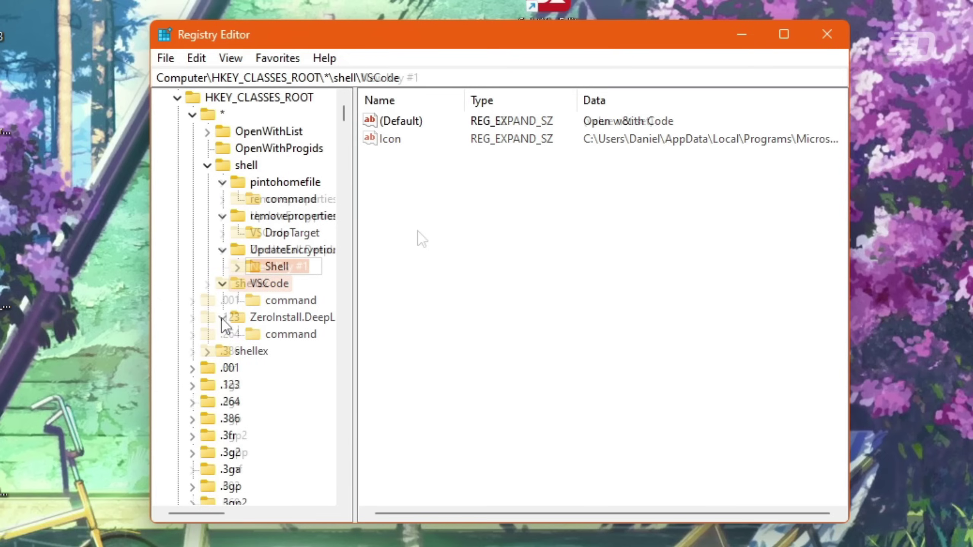
- Create a TestOption key with an expandable string Icon set to C:\Windows\Explorer.exe
{"action": "type", "text": "Test"}
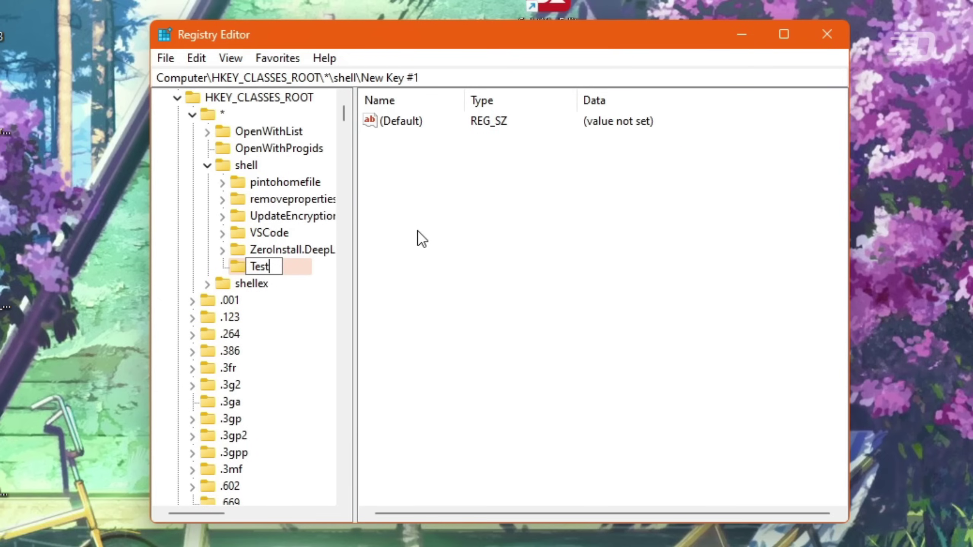
{"action": "type", "text": "Option"}
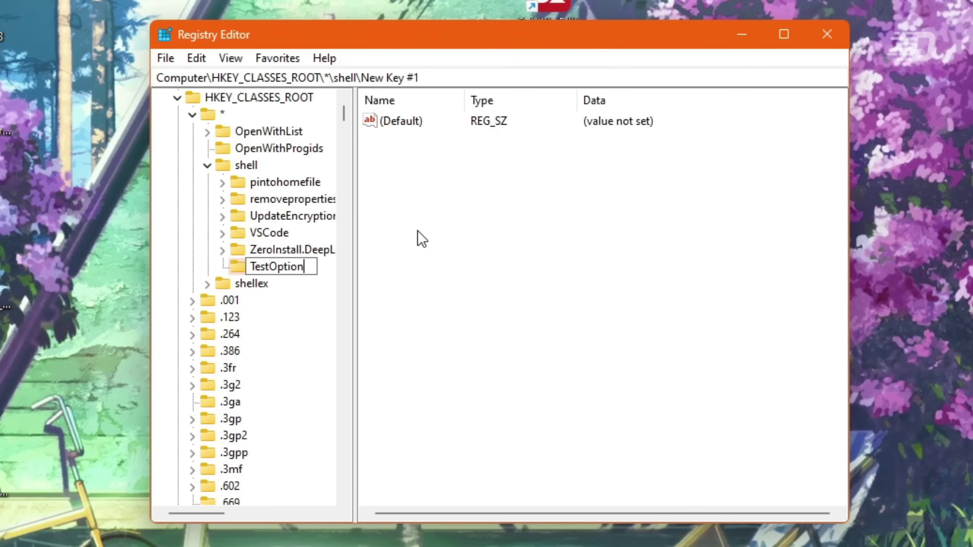
{"action": "key", "text": "Return"}
{"action": "right_click", "coordinate": [417, 229]}
{"action": "mouse_move", "coordinate": [464, 149]}
{"action": "left_click", "coordinate": [669, 284]}
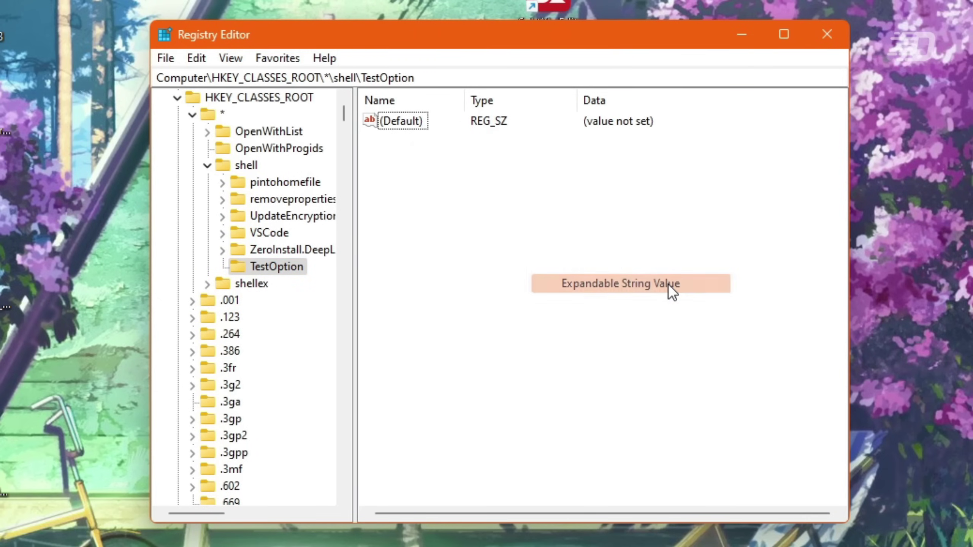
{"action": "type", "text": "Icon"}
{"action": "key", "text": "Return"}
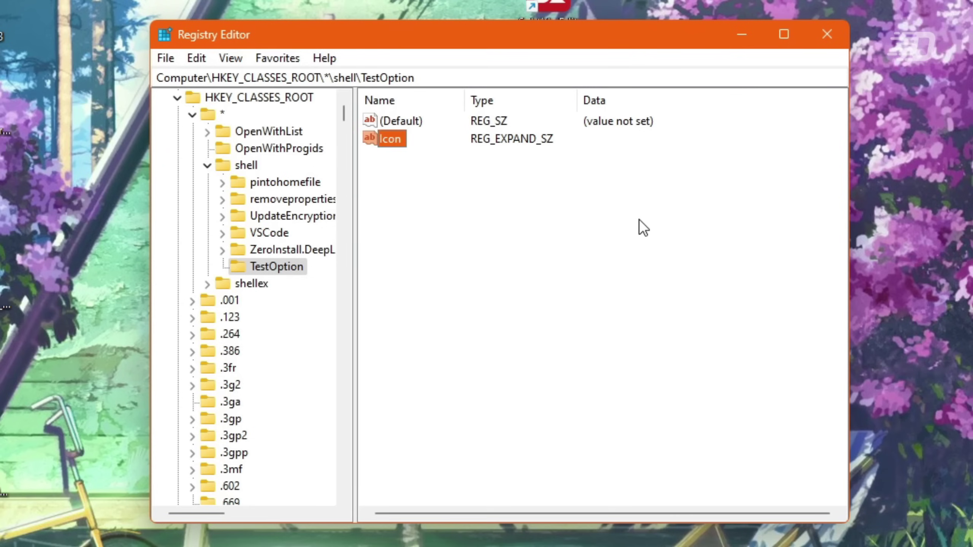
{"action": "key", "text": "Return"}
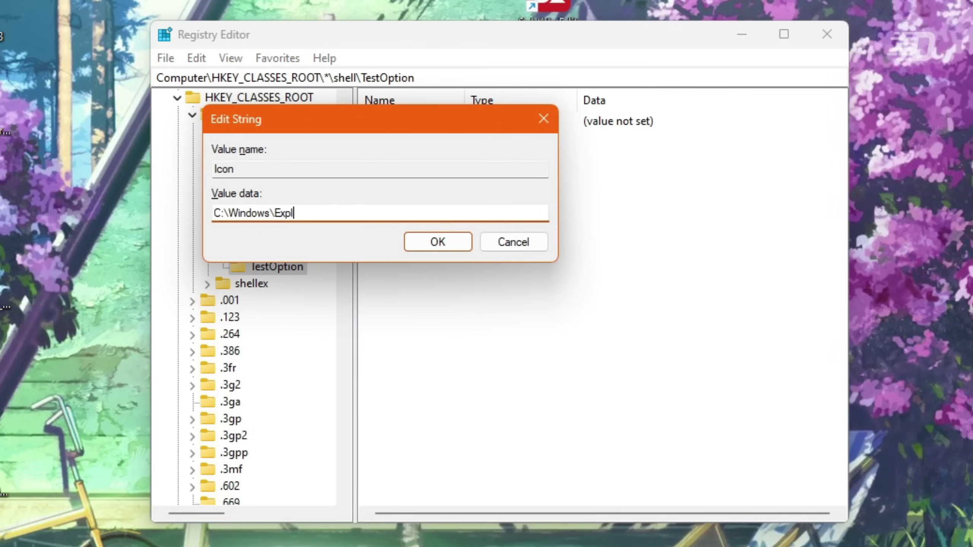
{"action": "type", "text": "est o"}
{"action": "key", "text": "Return"}
{"action": "key", "text": "Up"}
- Set TestOption's default value to 'Test option. Hello!'
{"action": "key", "text": "Return"}
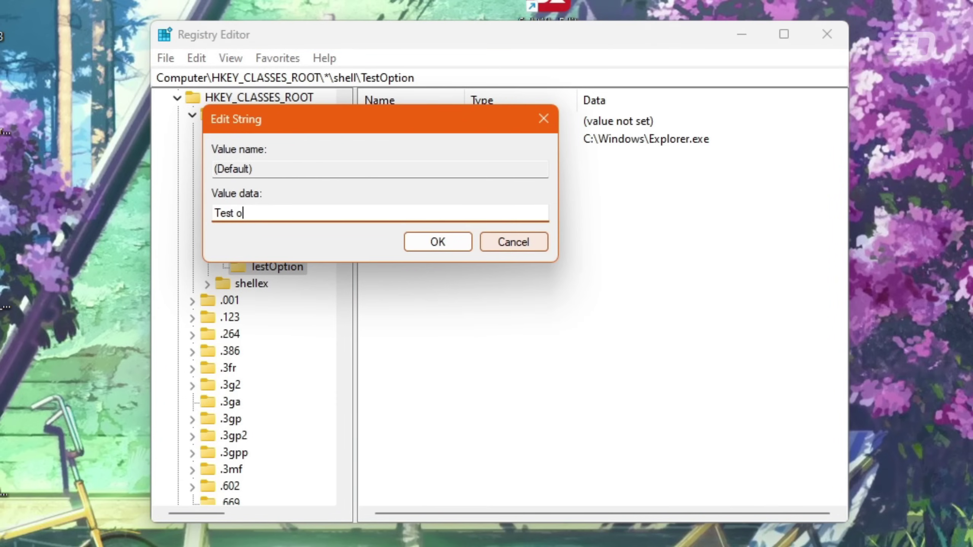
{"action": "type", "text": "Test option. Hello!"}
{"action": "key", "text": "Return"}
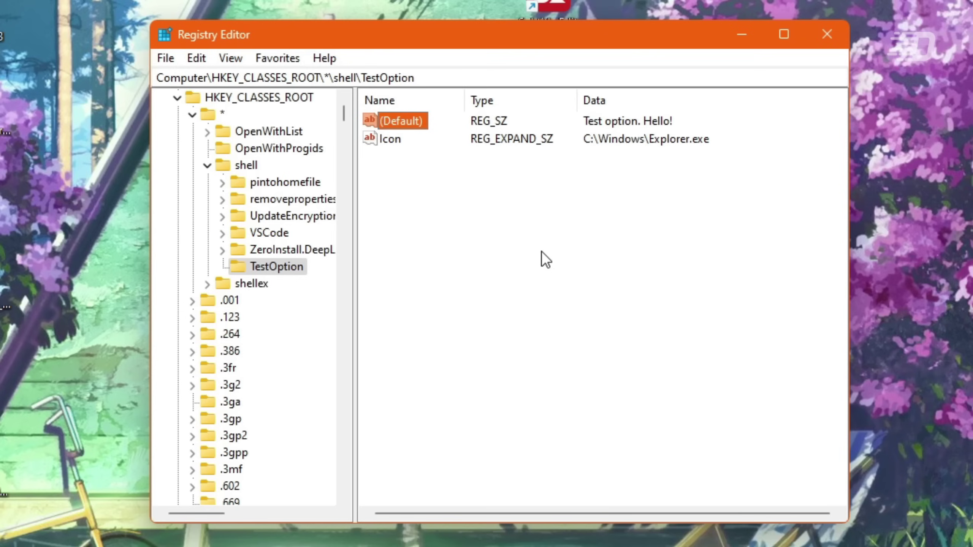
{"action": "right_click", "coordinate": [245, 267]}
- Add a 'command' subkey under TestOption and set its default value to the Explorer path
{"action": "mouse_move", "coordinate": [290, 293]}
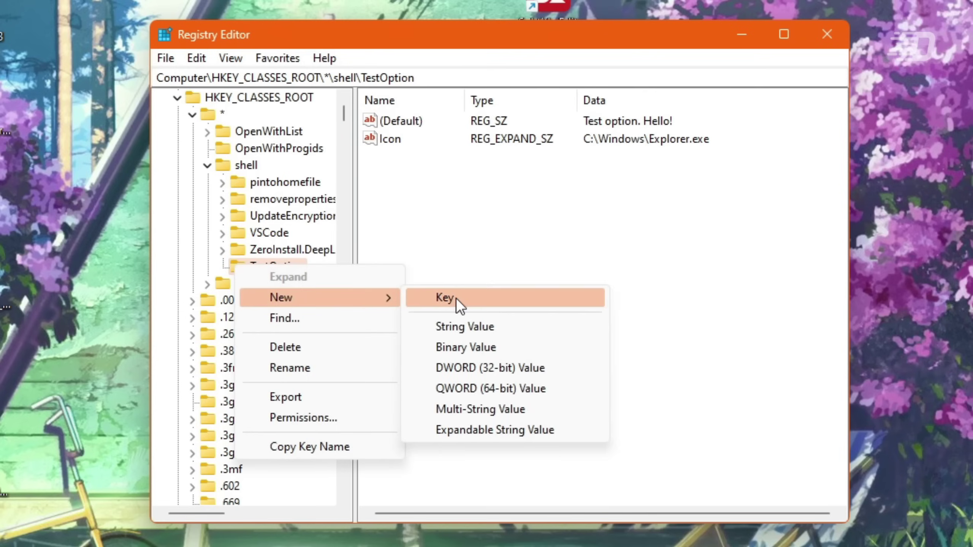
{"action": "left_click", "coordinate": [441, 300]}
{"action": "type", "text": "command"}
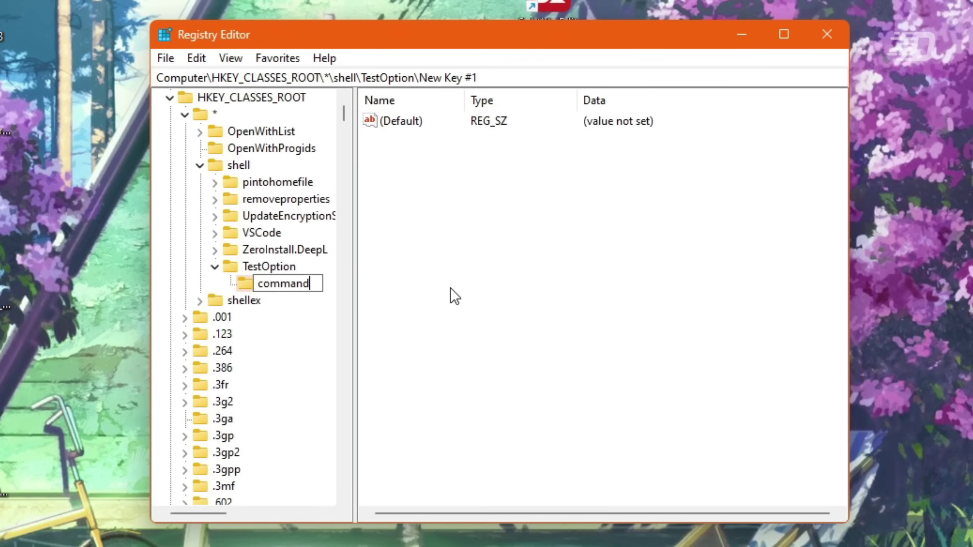
{"action": "key", "text": "Return"}
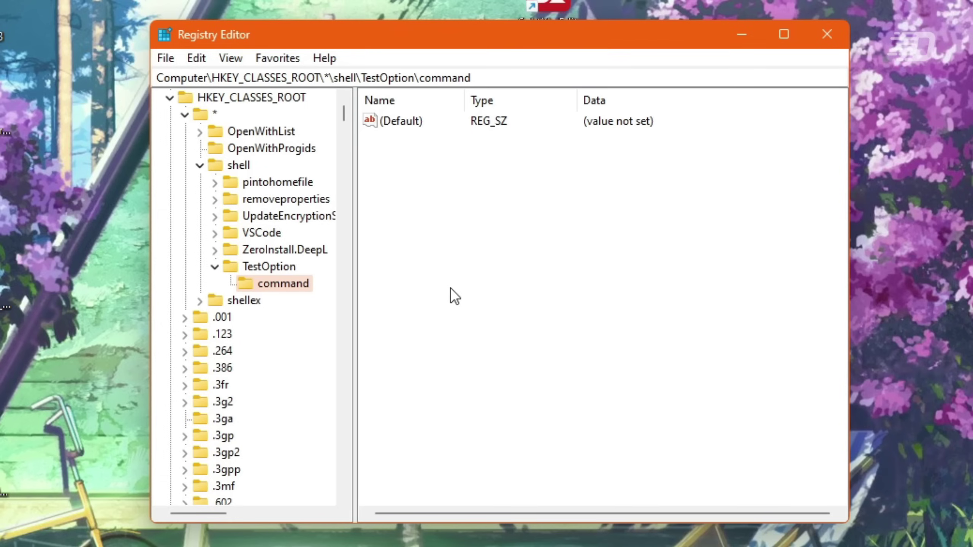
{"action": "right_click", "coordinate": [397, 137]}
{"action": "double_click", "coordinate": [408, 123]}
{"action": "type", "text": "c:\\windows\\"}
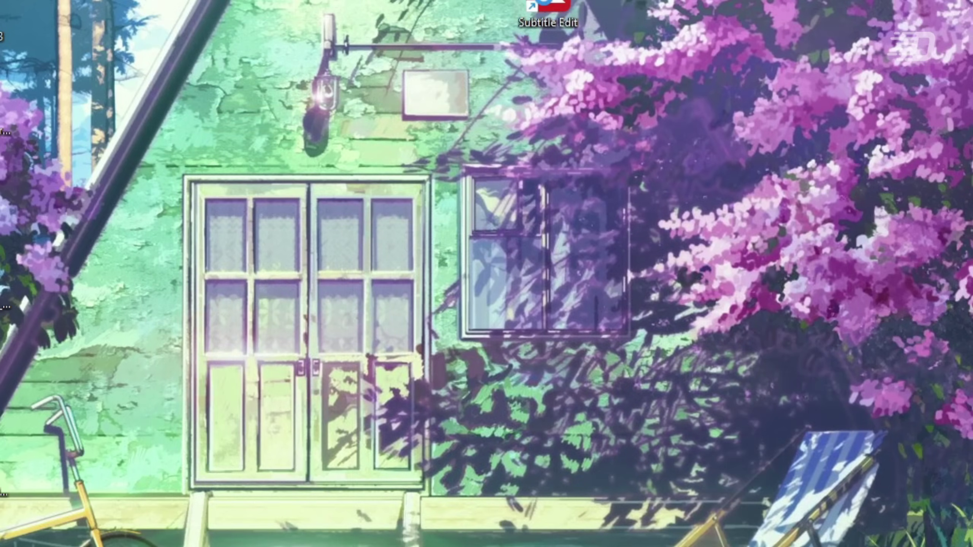
{"action": "key", "text": "shift+F10"}
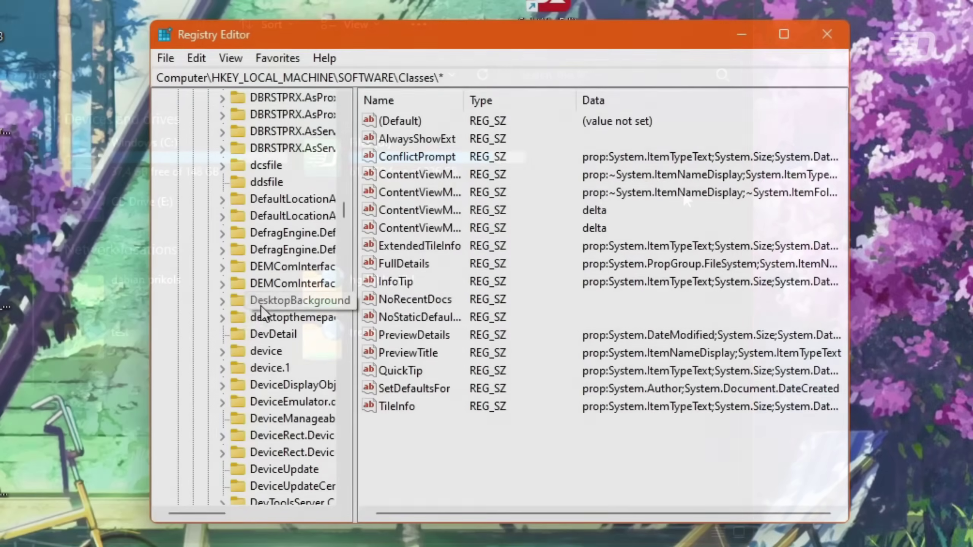
- Expand HKLM\SOFTWARE\Classes\DesktopBackground and open its Shell subkey
{"action": "left_click", "coordinate": [261, 304]}
{"action": "left_click", "coordinate": [222, 302]}
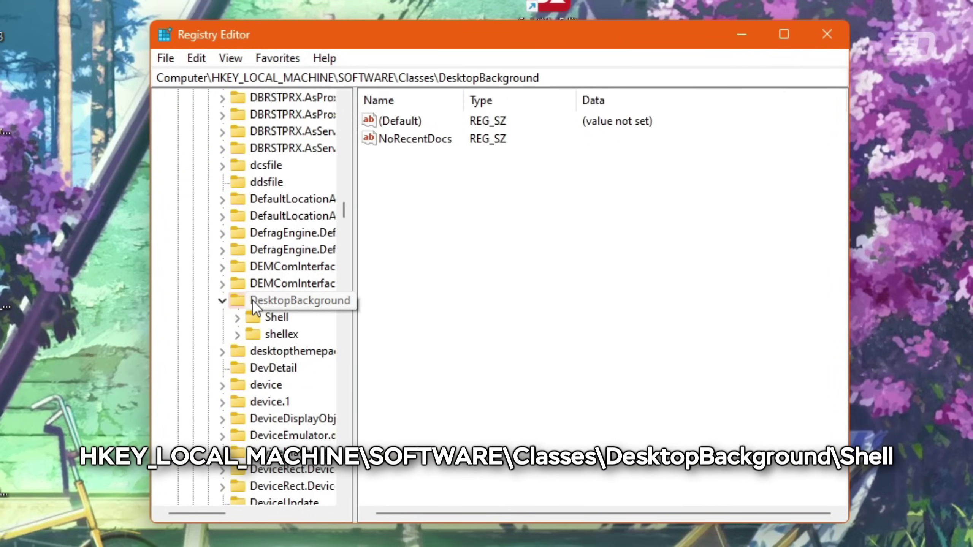
{"action": "double_click", "coordinate": [253, 315]}
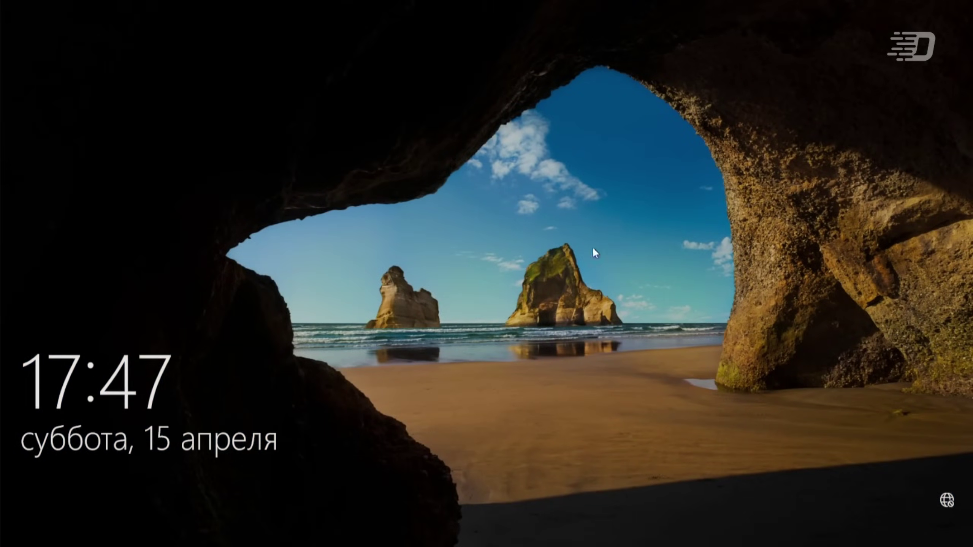
- Sign back in and create a Personalization key under the Windows policies key
{"action": "left_click", "coordinate": [596, 389]}
{"action": "left_click", "coordinate": [502, 309]}
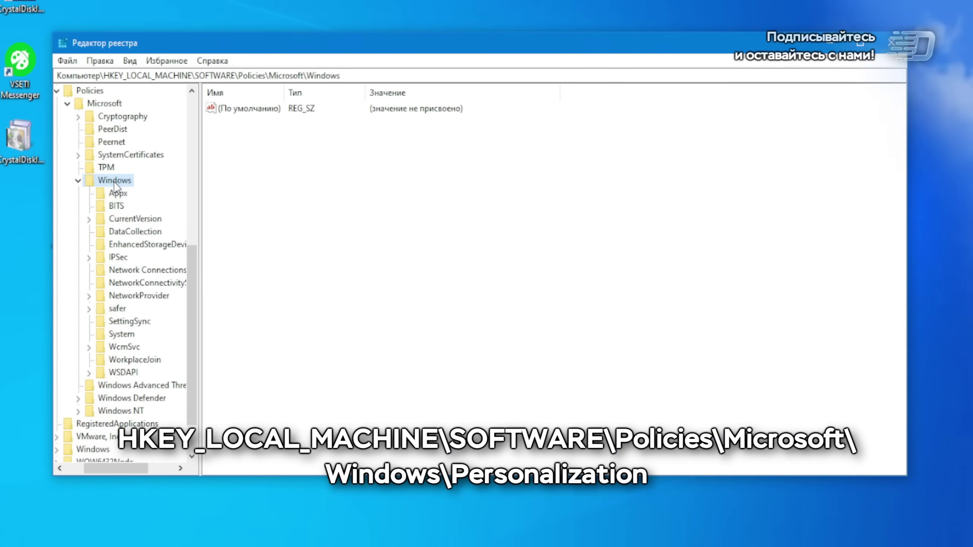
{"action": "right_click", "coordinate": [115, 178]}
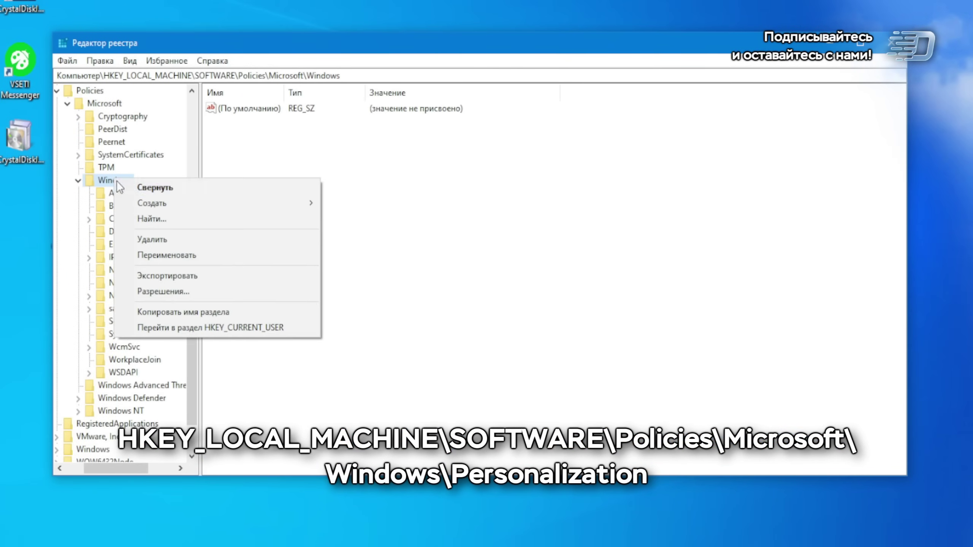
{"action": "mouse_move", "coordinate": [150, 200]}
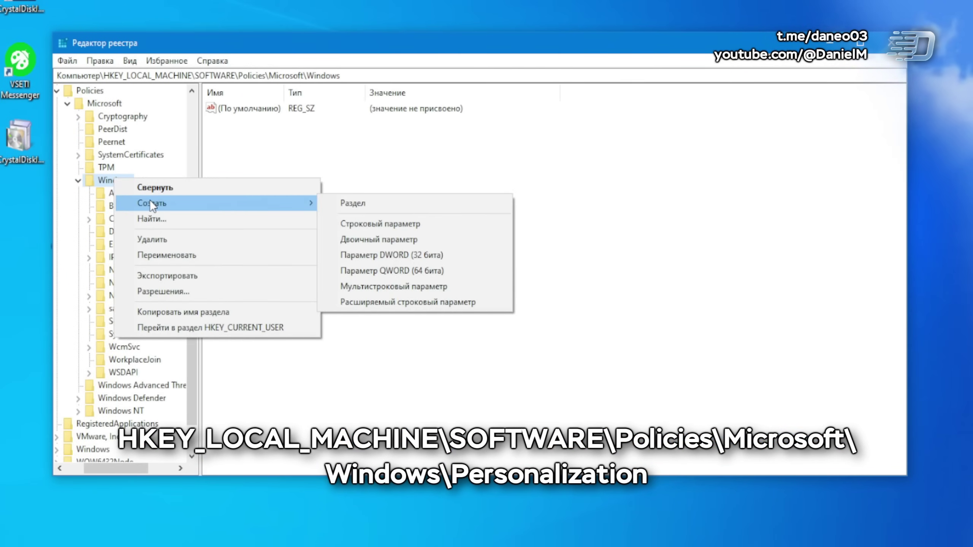
{"action": "left_click", "coordinate": [351, 203]}
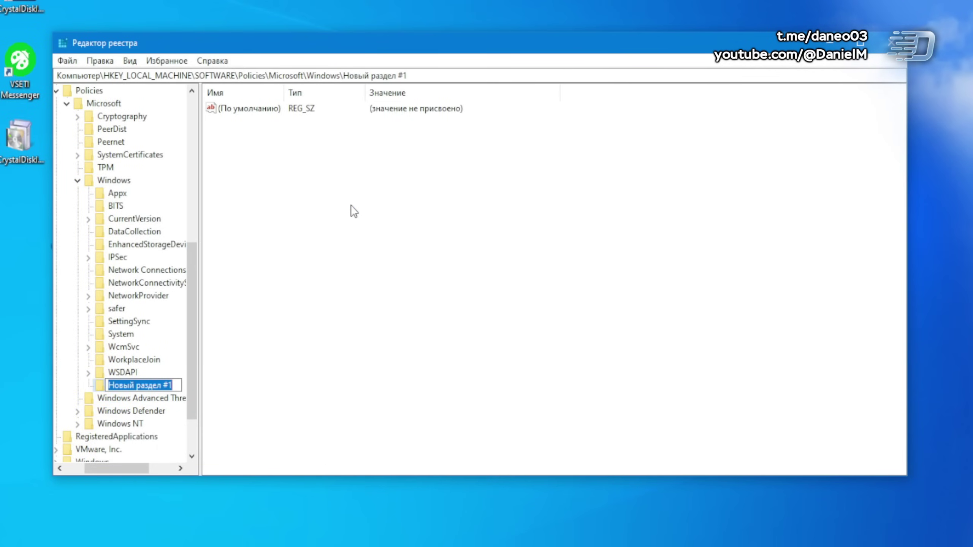
{"action": "type", "text": "Personali"}
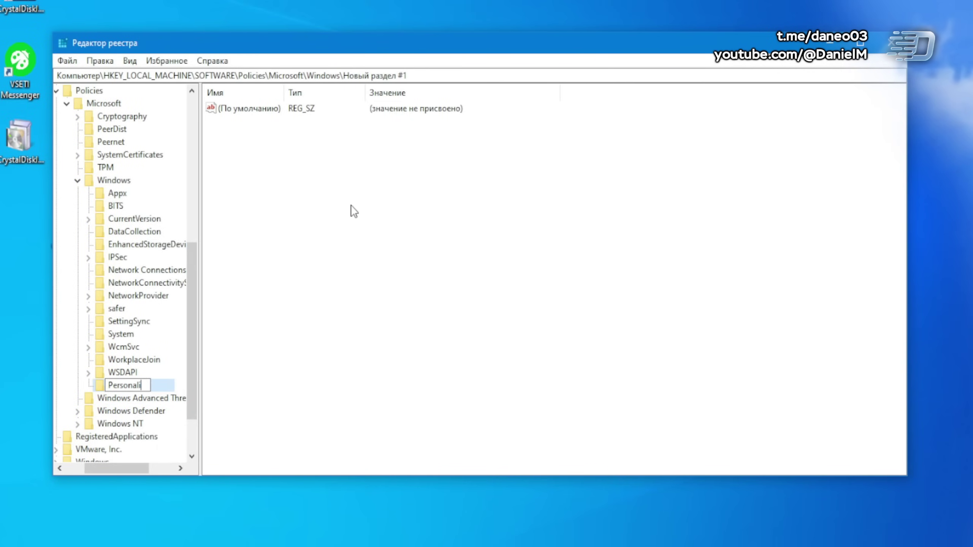
{"action": "type", "text": "zation"}
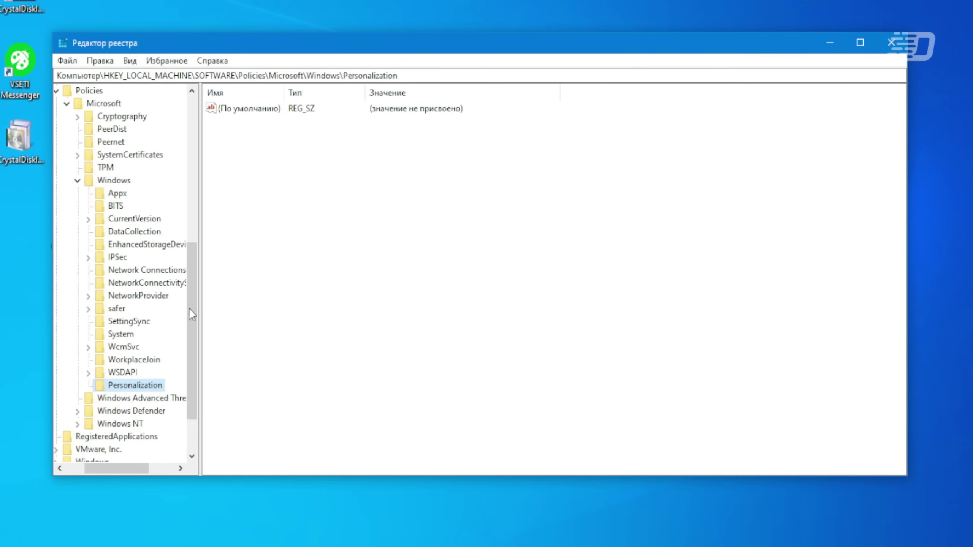
- Add DWORD NoLockScreen set to 1 under Personalization, then restart from Start
{"action": "right_click", "coordinate": [316, 169]}
{"action": "mouse_move", "coordinate": [335, 178]}
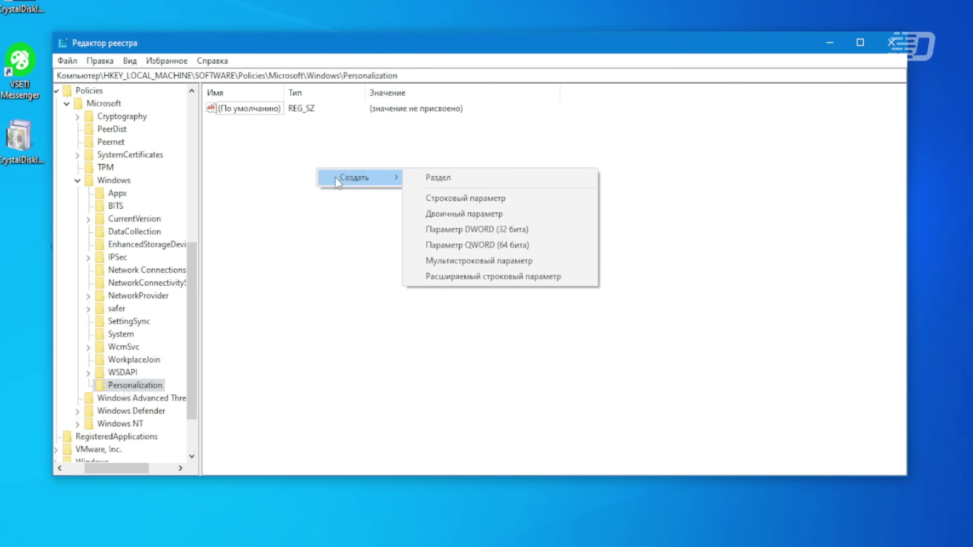
{"action": "left_click", "coordinate": [453, 229]}
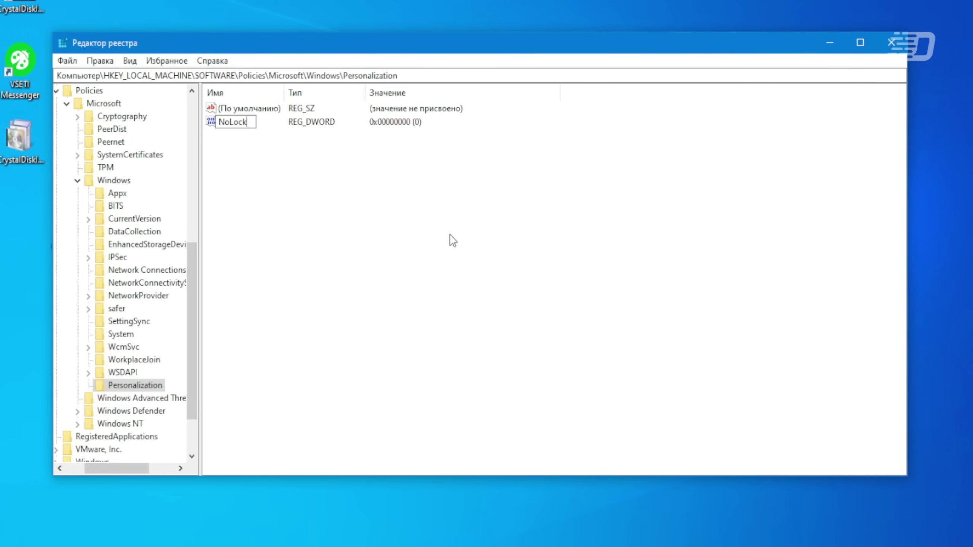
{"action": "type", "text": "creen"}
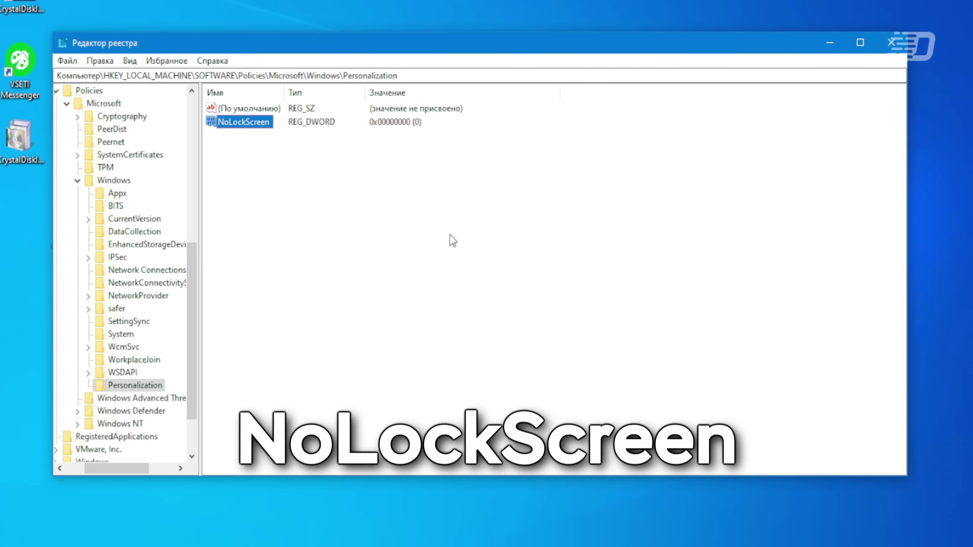
{"action": "key", "text": "Return"}
{"action": "key", "text": "Return"}
{"action": "type", "text": "1"}
{"action": "key", "text": "Return"}
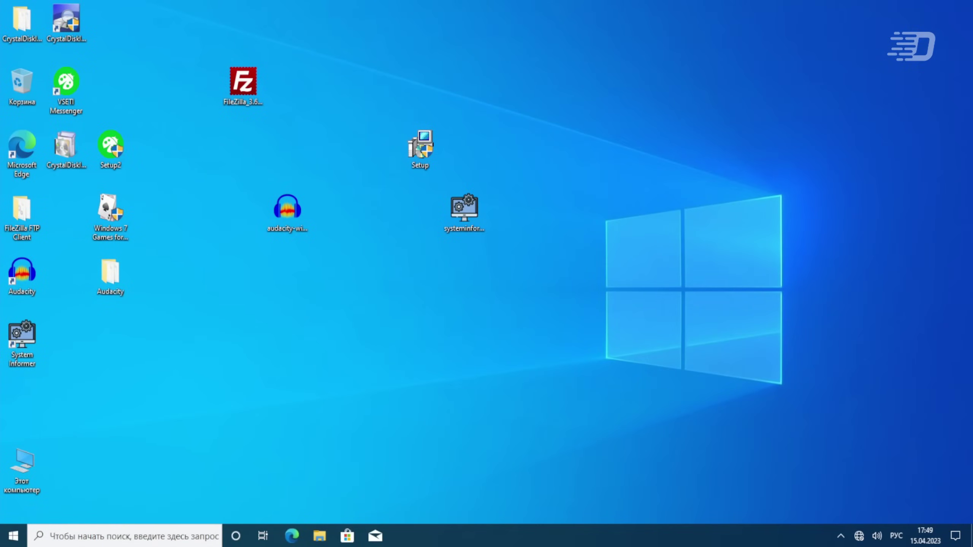
{"action": "key", "text": "super"}
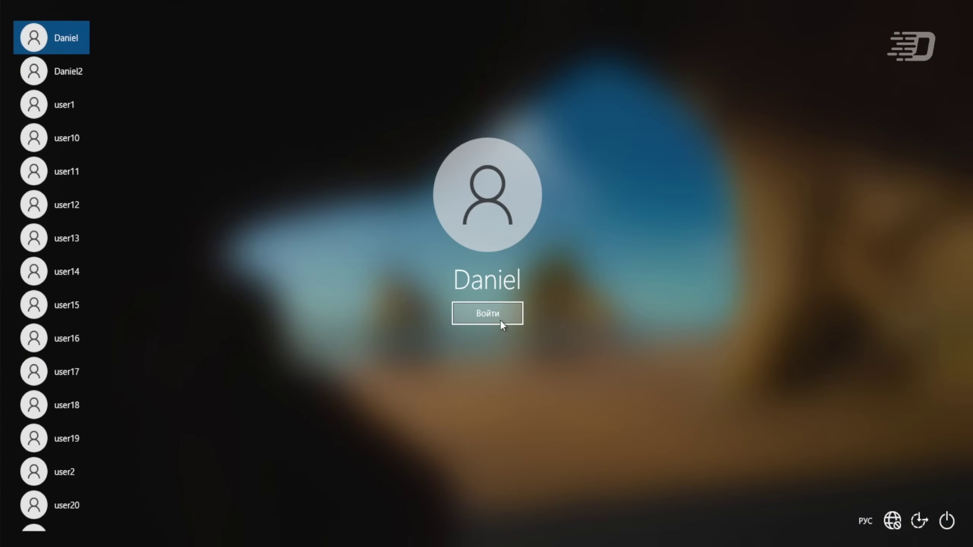
- Sign in and apply the Bliss wallpaper with position set to Stretch
{"action": "left_click", "coordinate": [501, 322]}
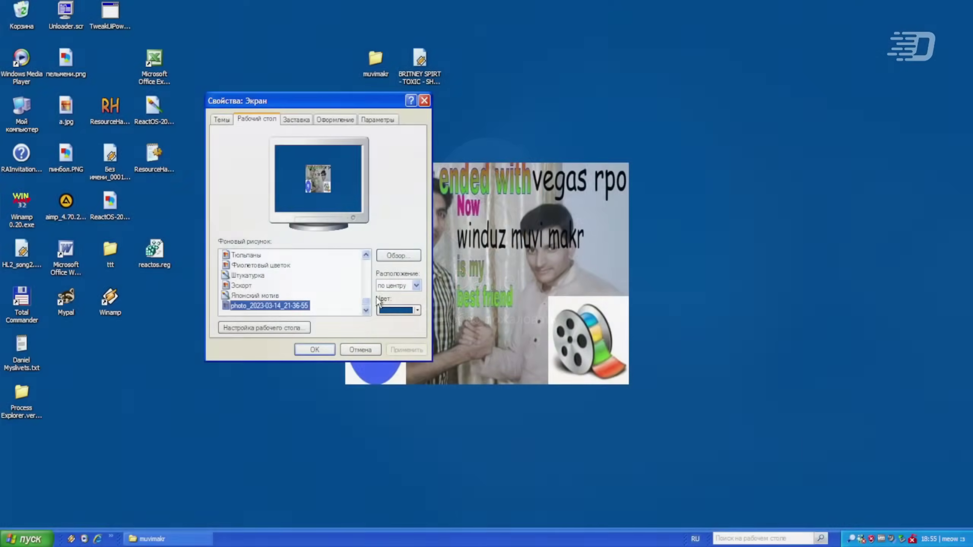
{"action": "left_click_drag", "start_coordinate": [367, 302], "coordinate": [368, 283]}
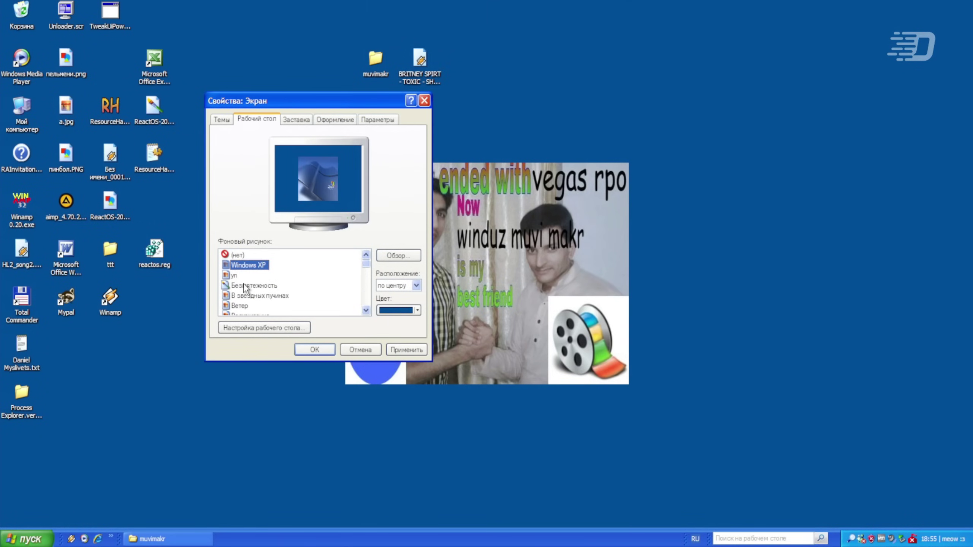
{"action": "left_click", "coordinate": [417, 285]}
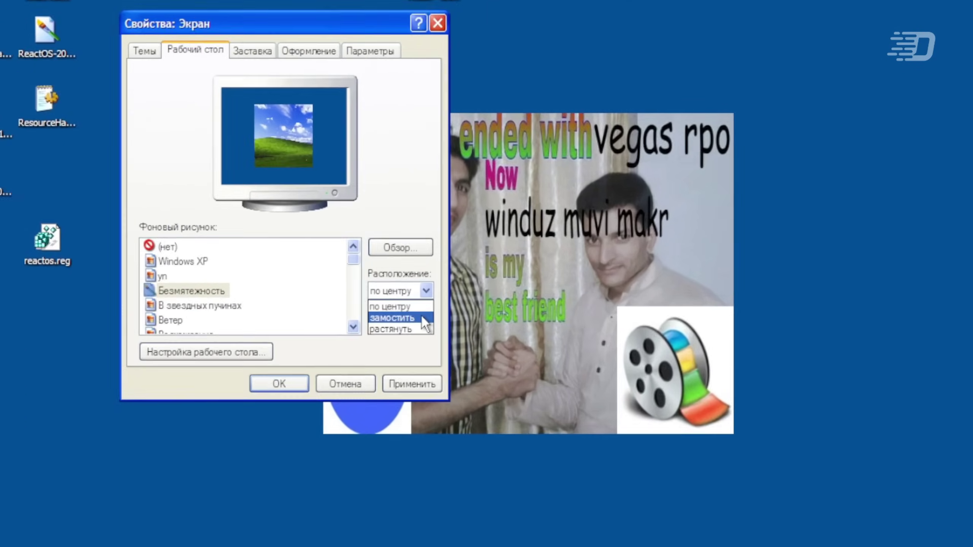
{"action": "left_click", "coordinate": [394, 302]}
{"action": "left_click", "coordinate": [416, 286]}
{"action": "left_click", "coordinate": [475, 420]}
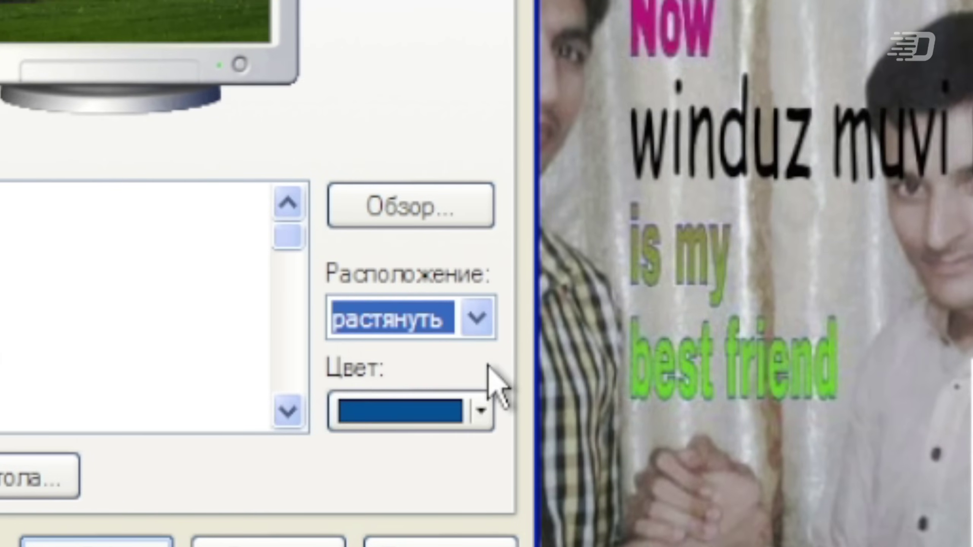
{"action": "left_click", "coordinate": [472, 539]}
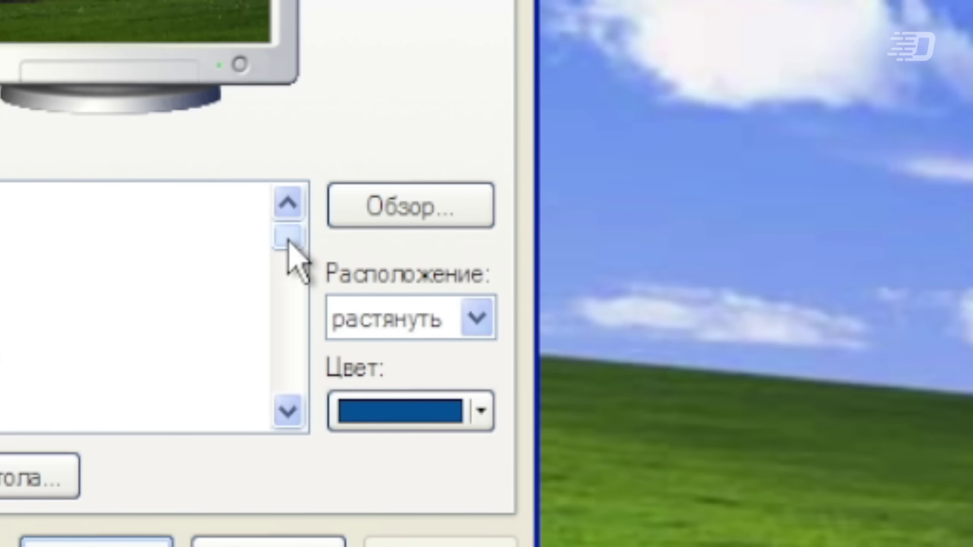
- Choose photo_2023-03-14_21-36-55 as the wallpaper and close Display Properties
{"action": "left_click_drag", "start_coordinate": [288, 235], "coordinate": [289, 399]}
{"action": "left_click", "coordinate": [48, 395]}
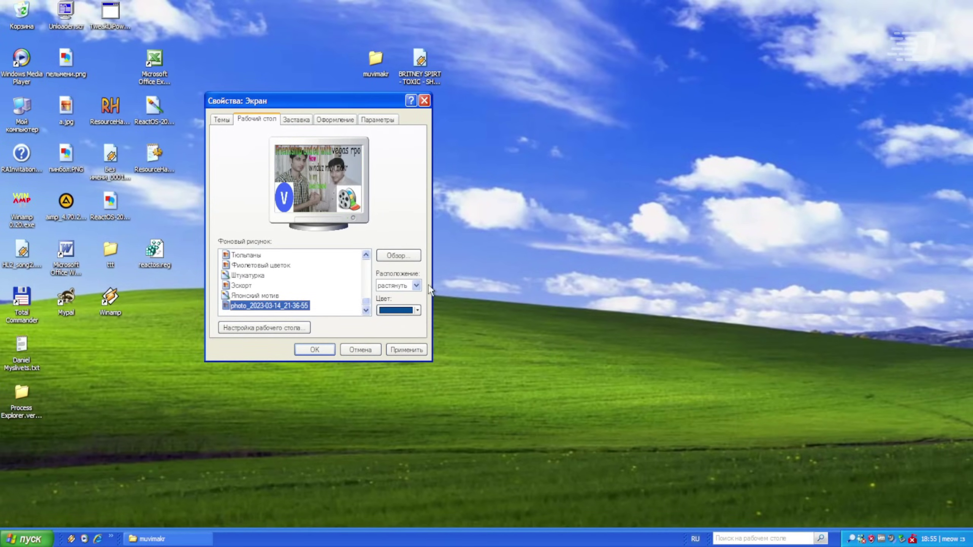
{"action": "left_click", "coordinate": [356, 349]}
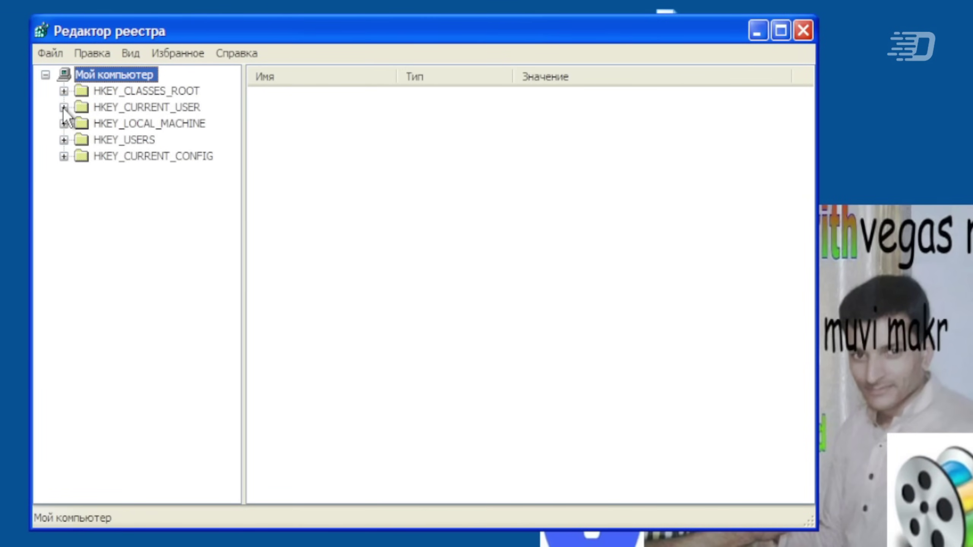
- Open HKCU\Control Panel\Desktop and add string values WallpaperOriginX and WallpaperOriginY
{"action": "left_click", "coordinate": [64, 107]}
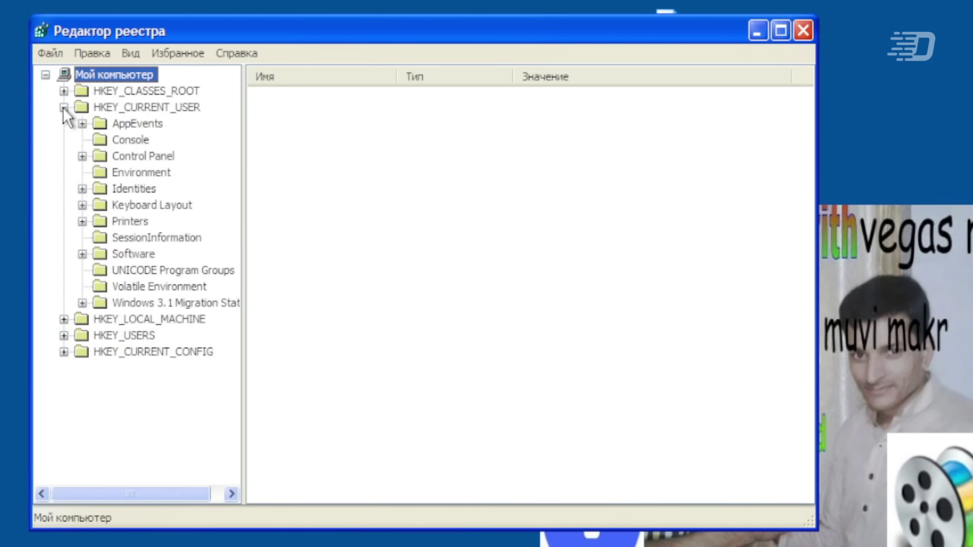
{"action": "left_click", "coordinate": [83, 156]}
{"action": "left_click", "coordinate": [134, 189]}
{"action": "scroll", "coordinate": [345, 449], "scroll_direction": "down", "scroll_amount": 6}
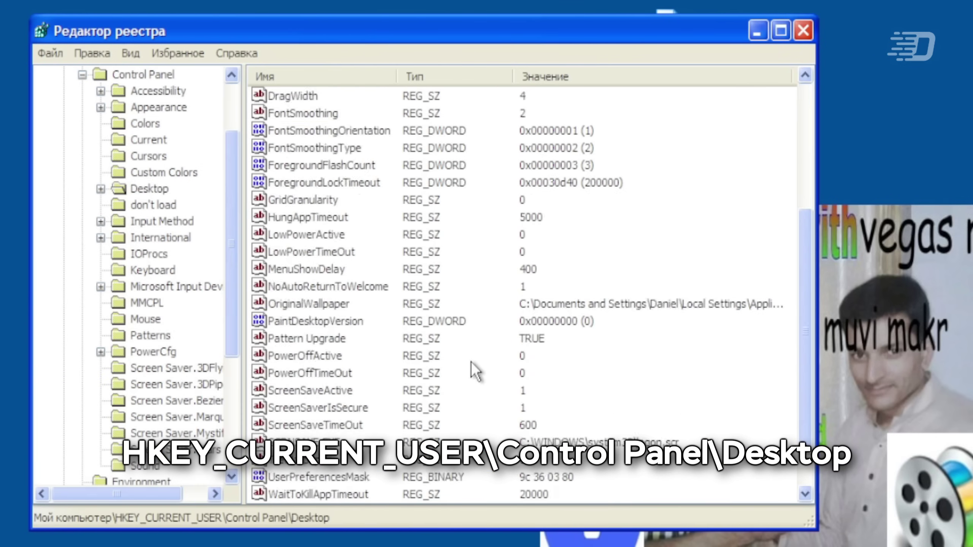
{"action": "right_click", "coordinate": [603, 315]}
{"action": "mouse_move", "coordinate": [643, 324]}
{"action": "left_click", "coordinate": [734, 351]}
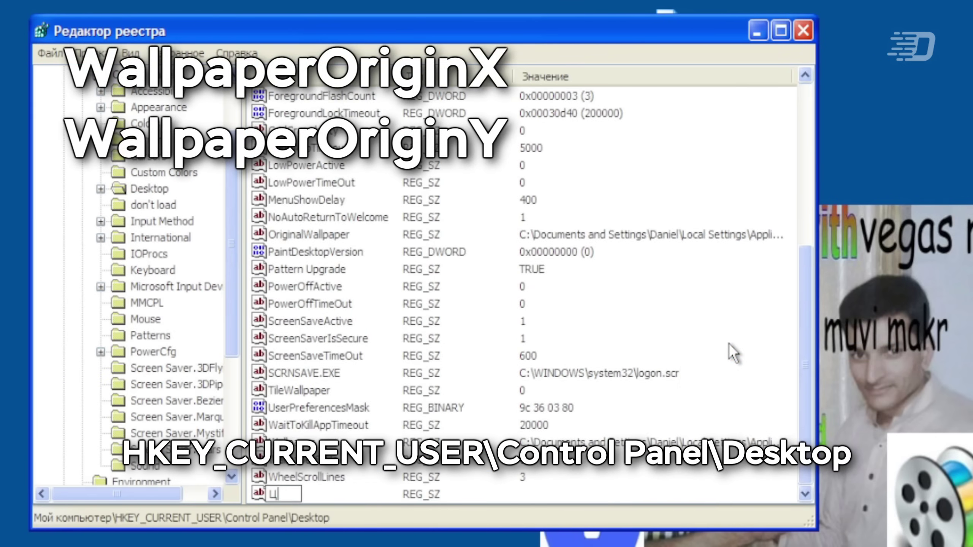
{"action": "mouse_move", "coordinate": [732, 352]}
{"action": "left_click", "coordinate": [839, 379]}
{"action": "type", "text": "WallpaperOriginY"}
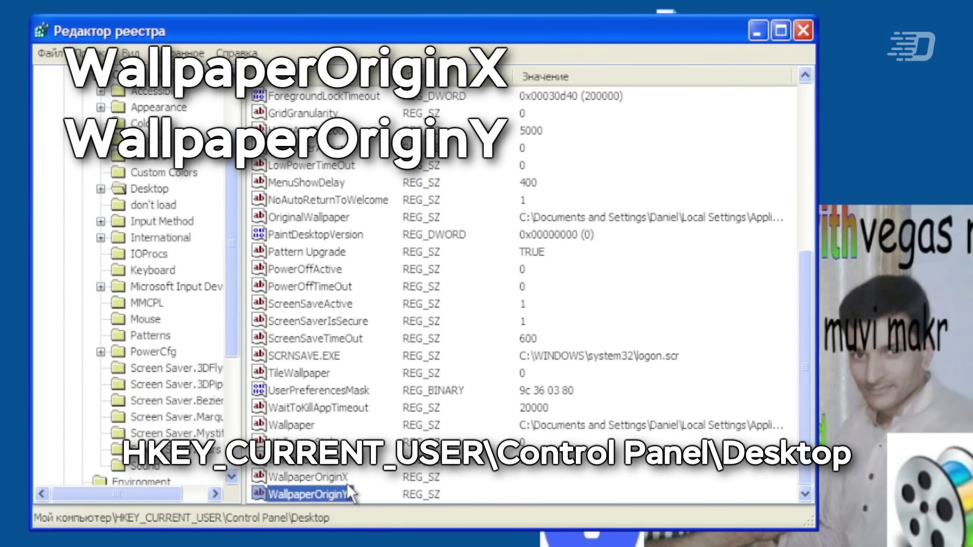
- Set WallpaperOriginX to 72, enter 5 for WallpaperOriginY, and log off
{"action": "double_click", "coordinate": [339, 483]}
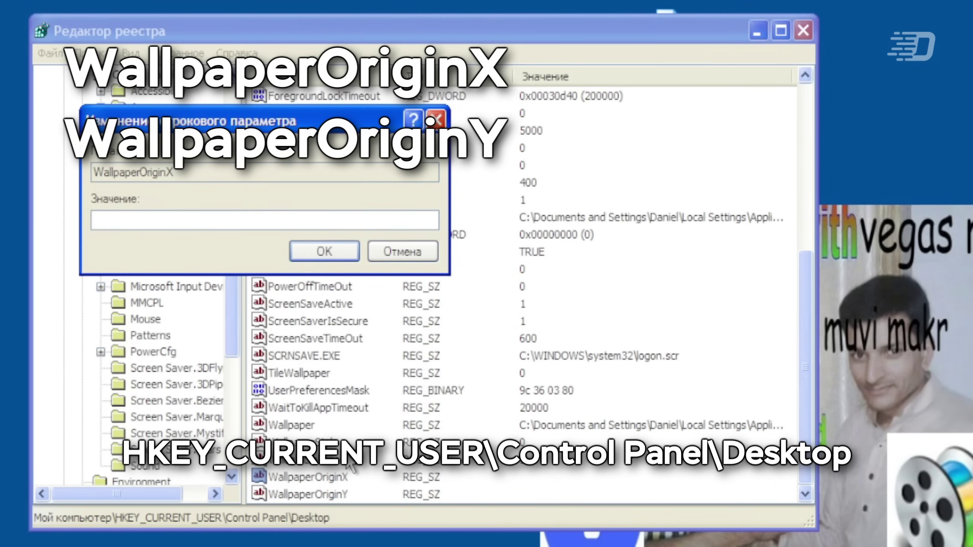
{"action": "type", "text": "72"}
{"action": "left_click", "coordinate": [337, 263]}
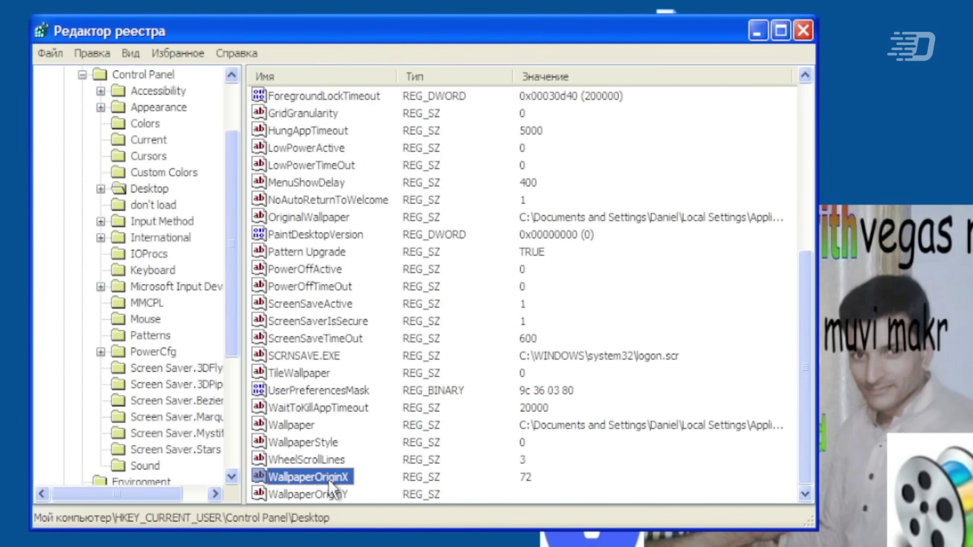
{"action": "double_click", "coordinate": [329, 480]}
{"action": "left_click", "coordinate": [414, 252]}
{"action": "double_click", "coordinate": [318, 496]}
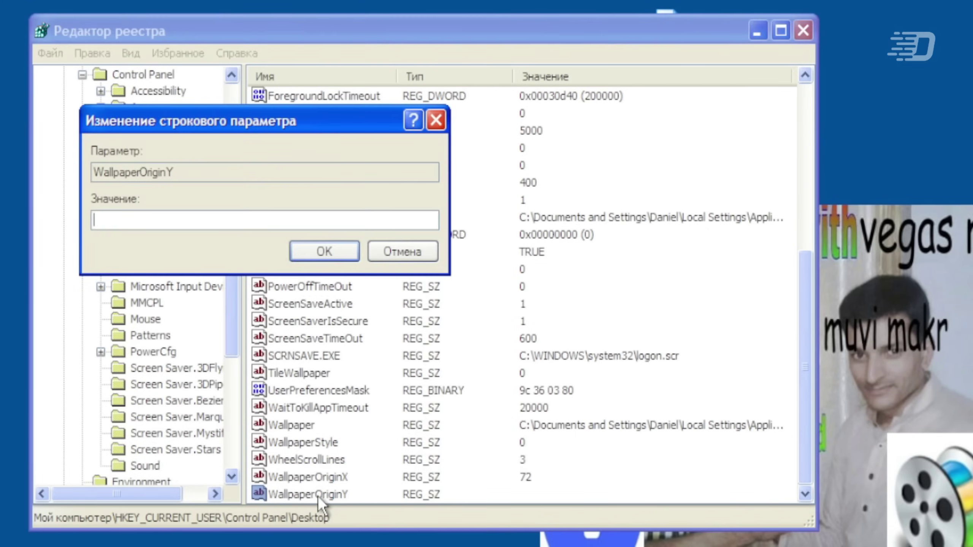
{"action": "type", "text": "5"}
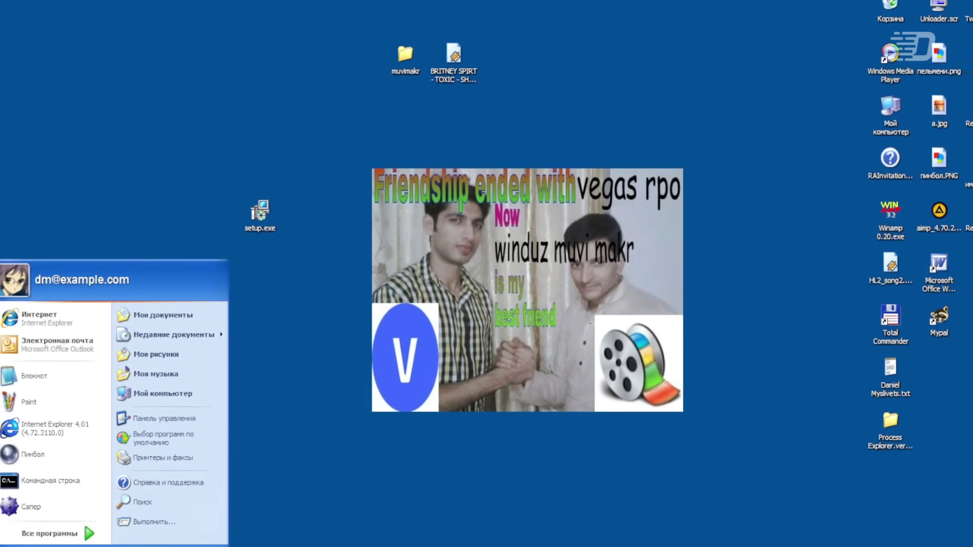
{"action": "left_click", "coordinate": [159, 546]}
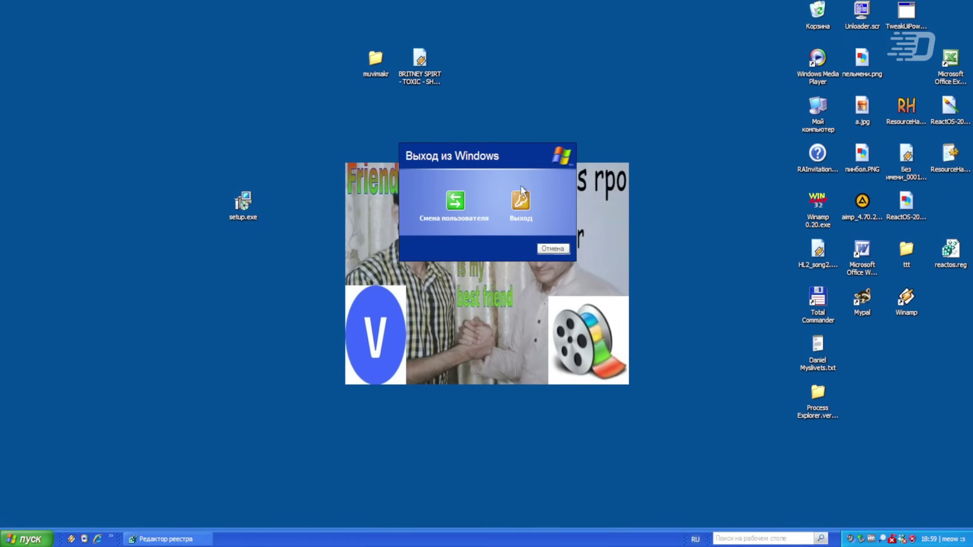
- Log off Windows XP, log back into the user account, and deselect the desktop icons
{"action": "left_click", "coordinate": [520, 202]}
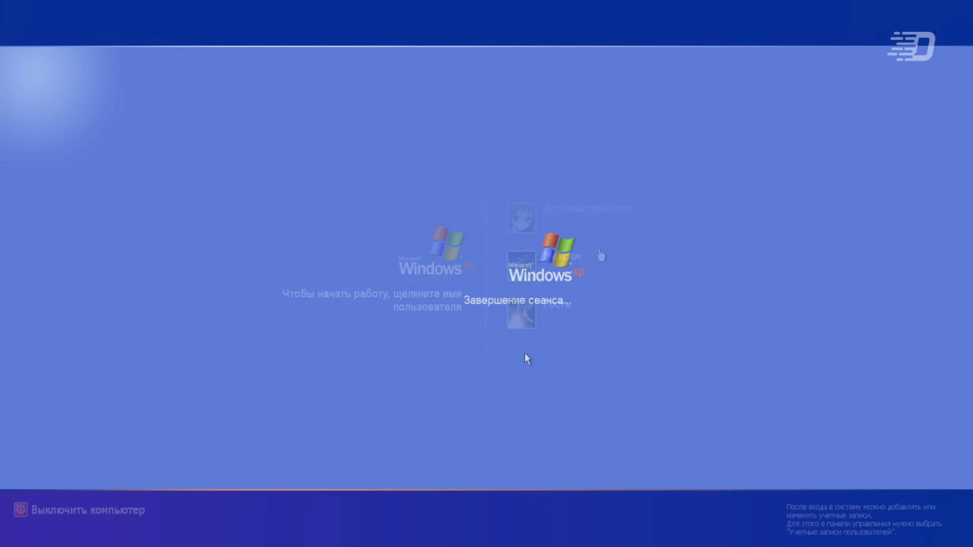
{"action": "left_click", "coordinate": [522, 216]}
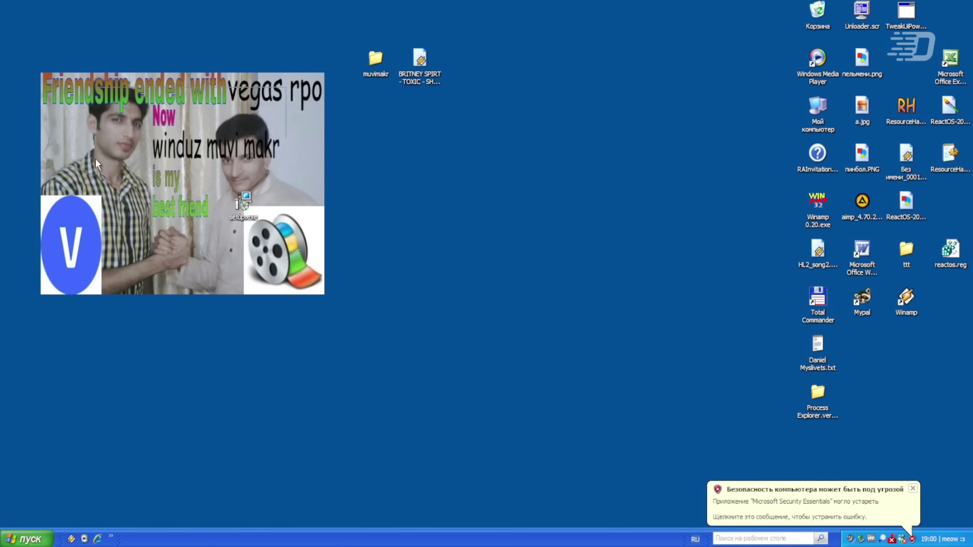
{"action": "left_click", "coordinate": [376, 319]}
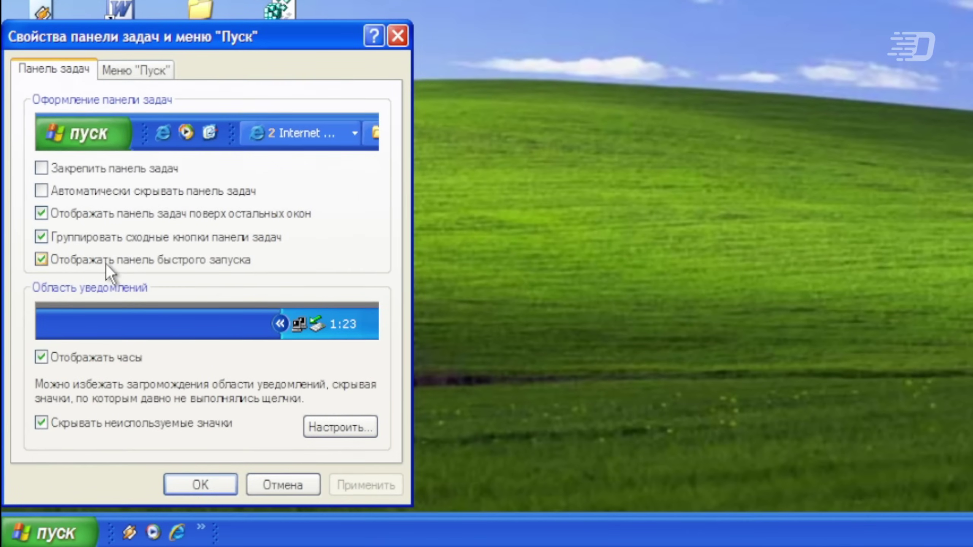
- Toggle Show Quick Launch off and on, applying the hidden state in between
{"action": "left_click", "coordinate": [106, 263]}
{"action": "left_click", "coordinate": [107, 264]}
{"action": "left_click", "coordinate": [140, 266]}
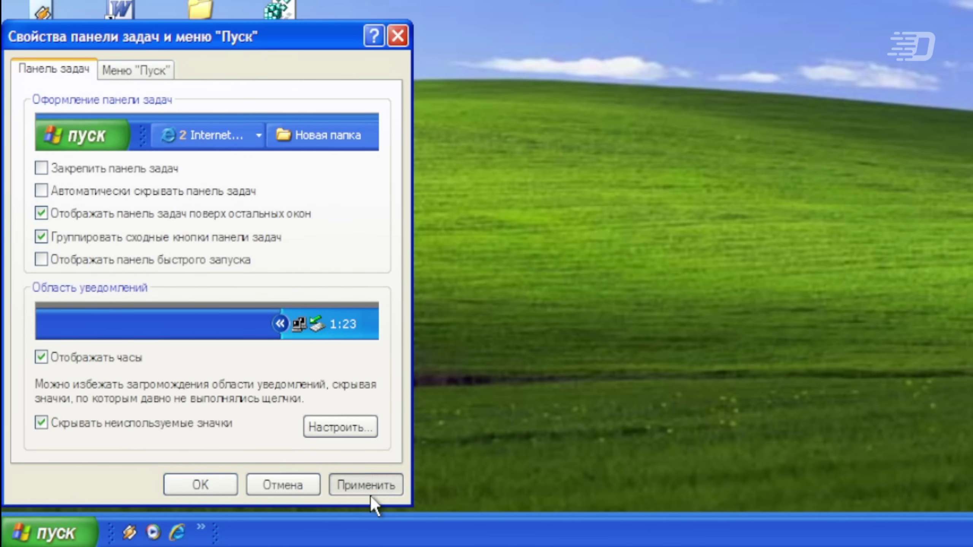
{"action": "left_click", "coordinate": [369, 494]}
{"action": "left_click", "coordinate": [41, 260]}
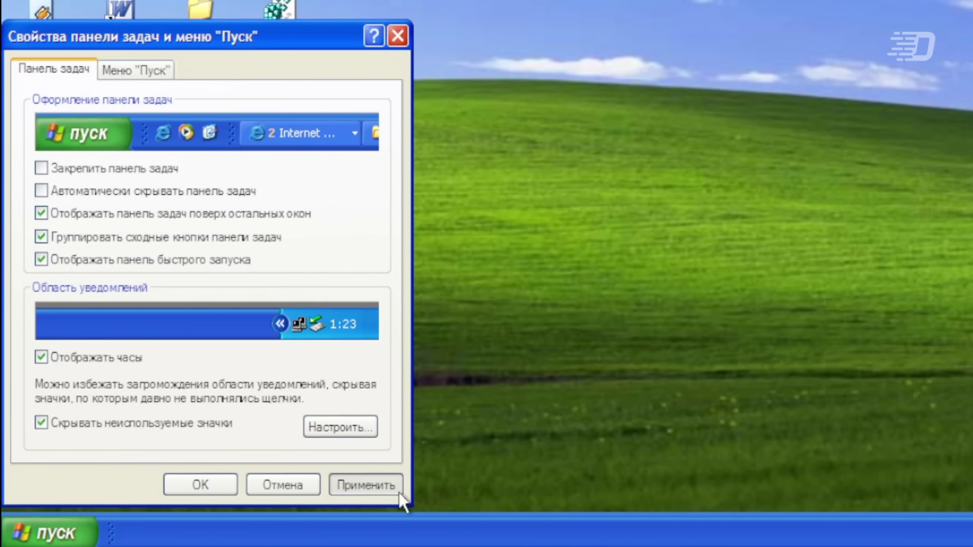
- Lock the taskbar and apply, then unlock it and apply again
{"action": "left_click", "coordinate": [94, 175]}
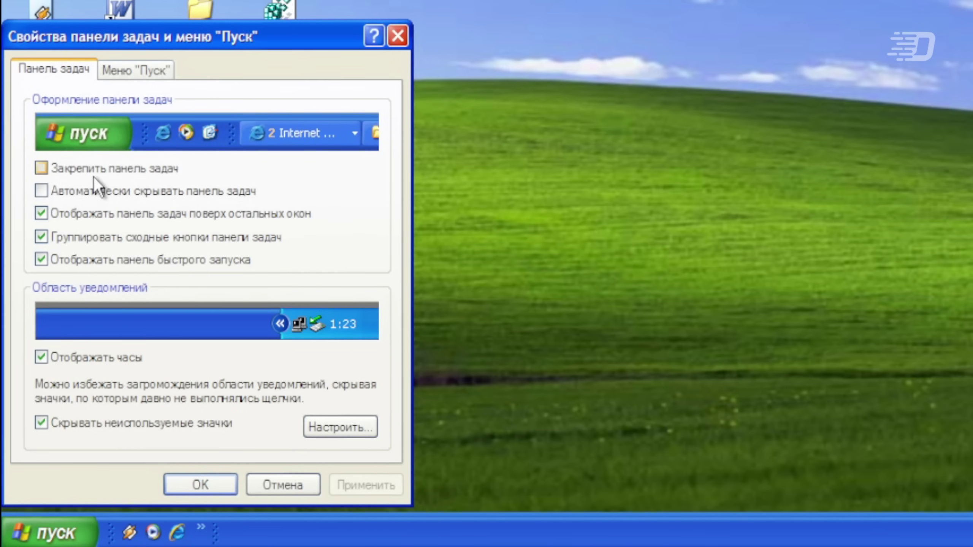
{"action": "left_click", "coordinate": [366, 485]}
{"action": "left_click", "coordinate": [115, 174]}
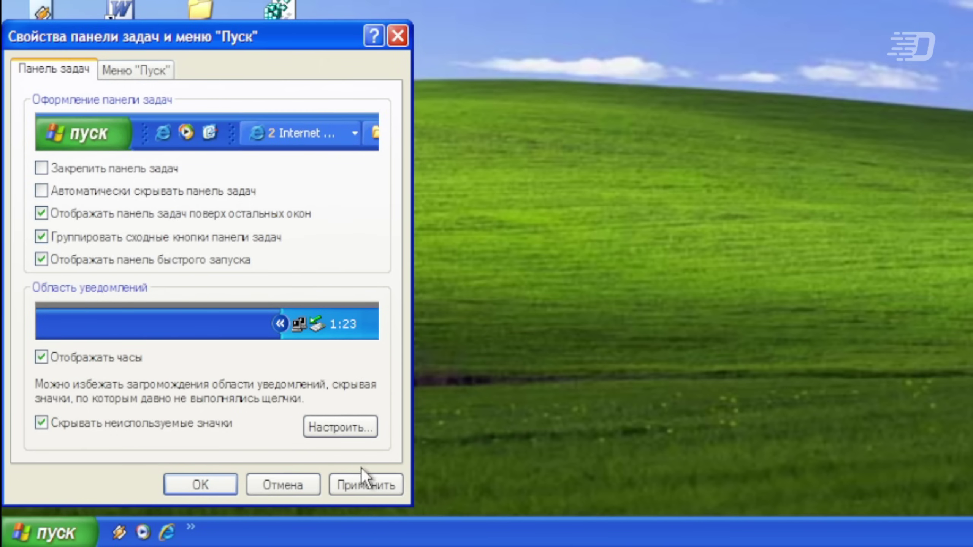
{"action": "left_click", "coordinate": [369, 484]}
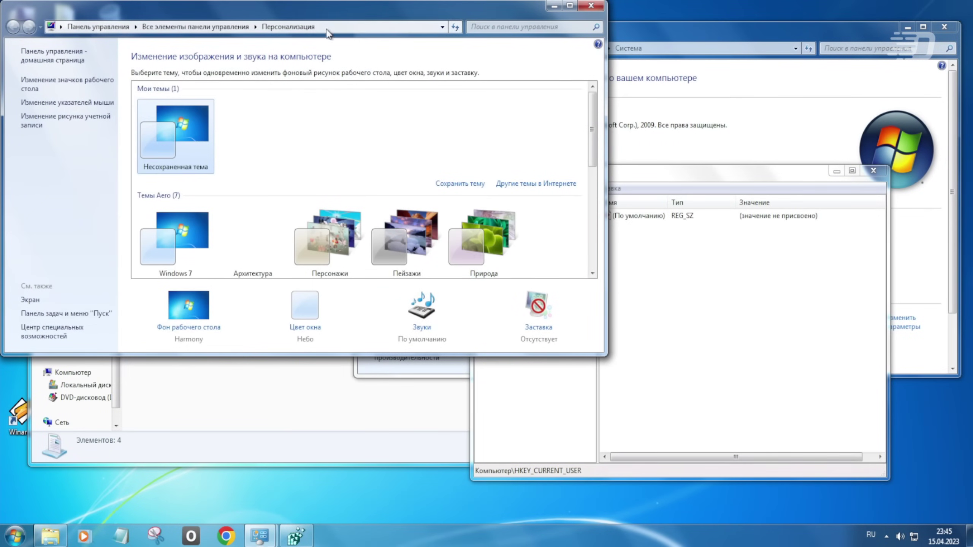
- Try the Windows 7 Basic, Classic, Пейзажи and Windows 7 themes, finishing on Пейзажи
{"action": "left_click_drag", "start_coordinate": [308, 4], "coordinate": [459, 110]}
{"action": "scroll", "coordinate": [345, 329], "scroll_direction": "down", "scroll_amount": 5}
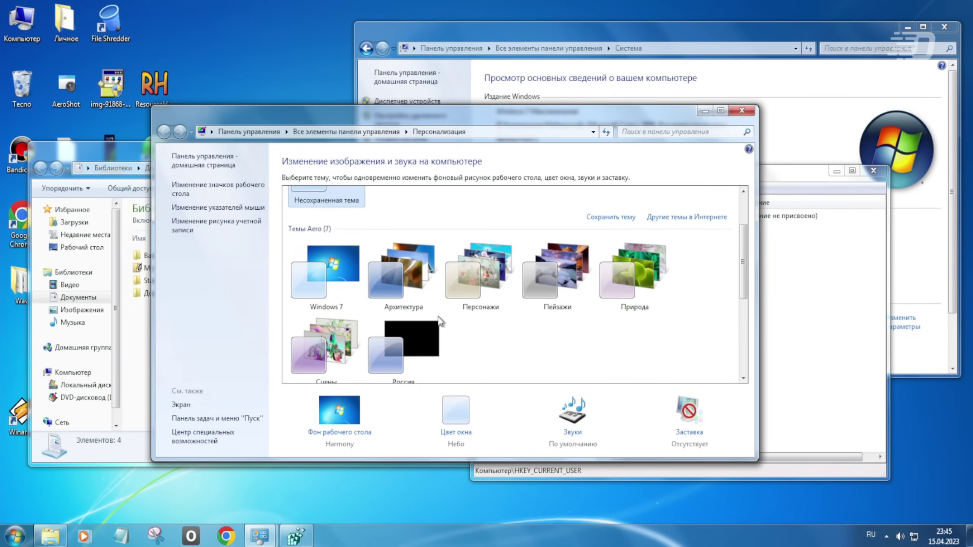
{"action": "left_click", "coordinate": [348, 326]}
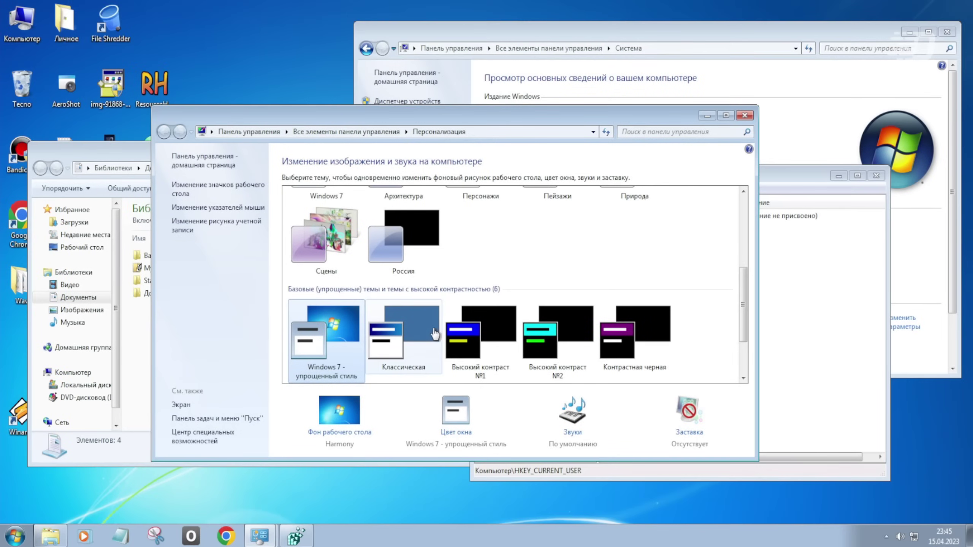
{"action": "left_click", "coordinate": [435, 333]}
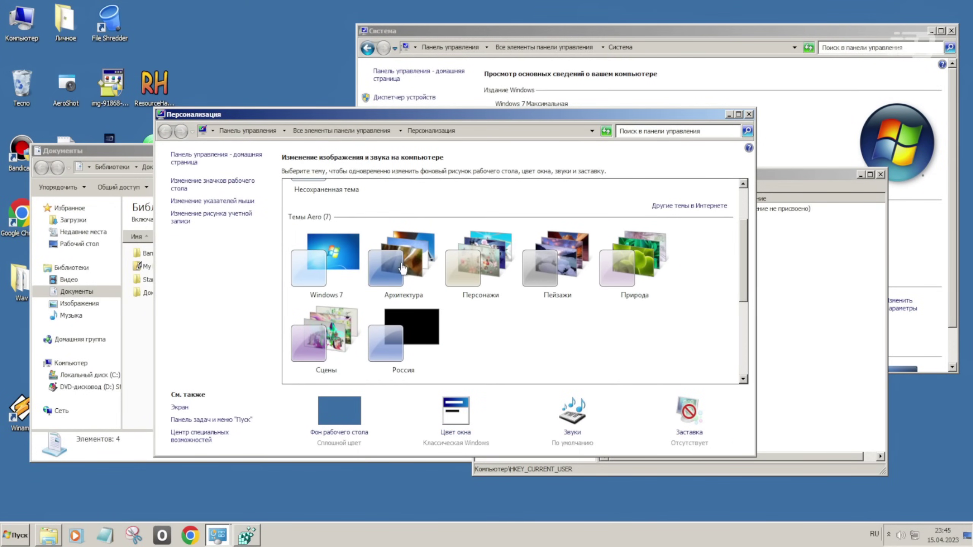
{"action": "left_click", "coordinate": [566, 276]}
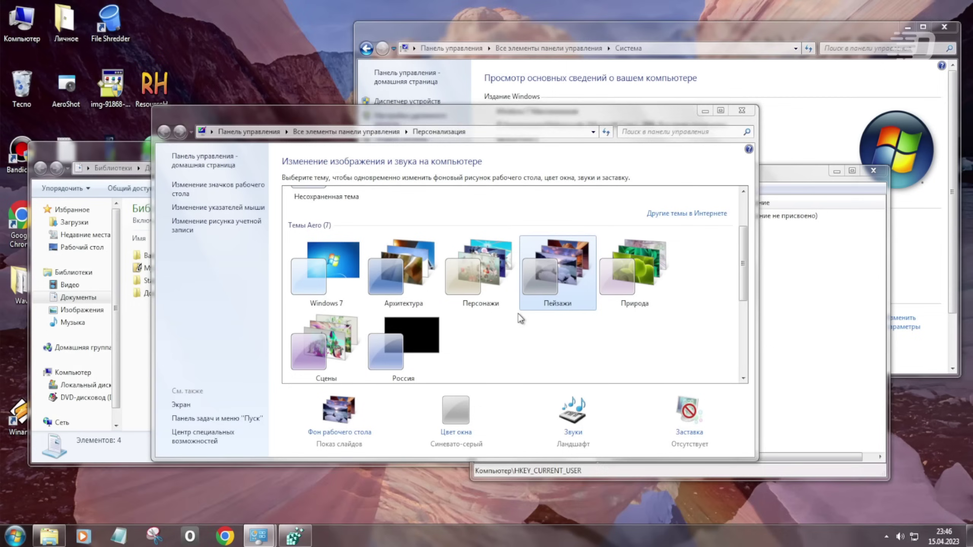
{"action": "left_click", "coordinate": [314, 276]}
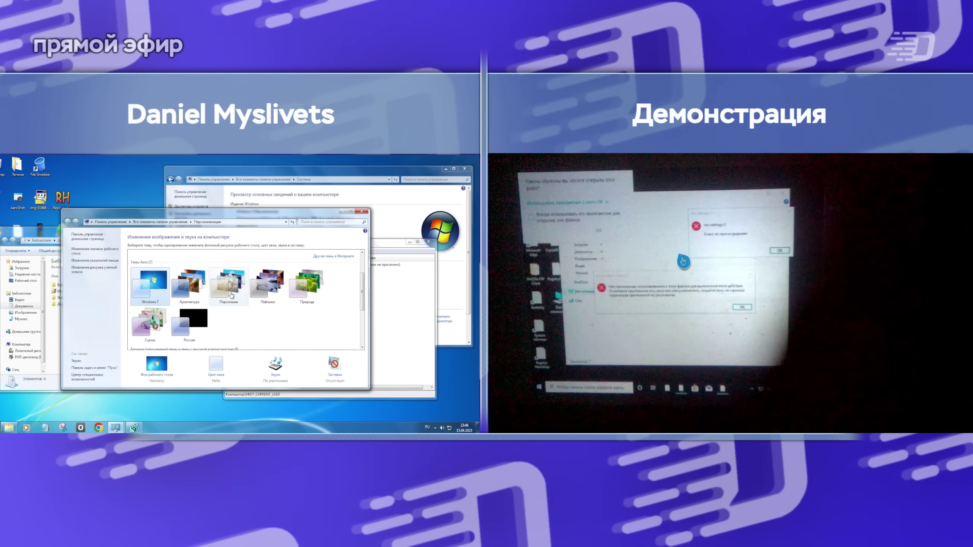
{"action": "left_click", "coordinate": [268, 287]}
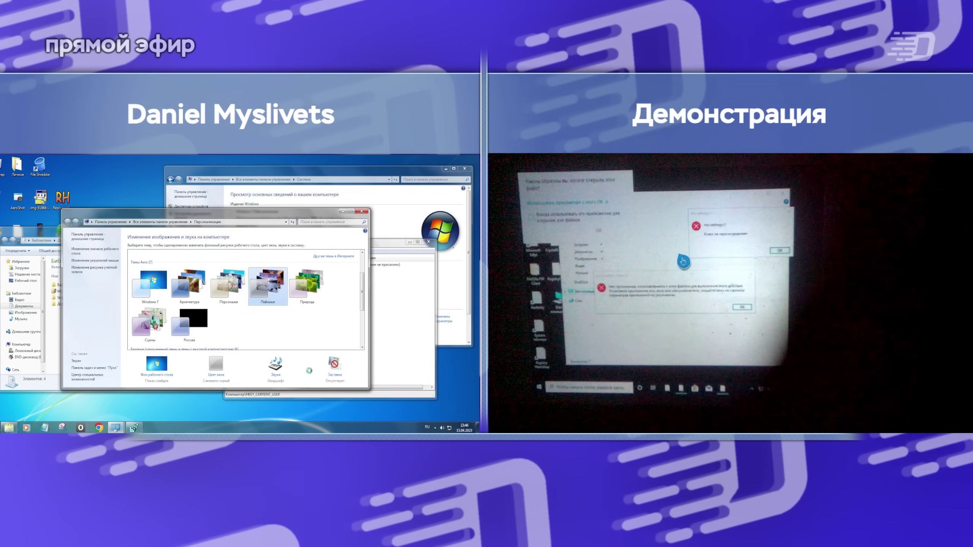
{"action": "left_click", "coordinate": [275, 364]}
{"action": "left_click", "coordinate": [43, 222]}
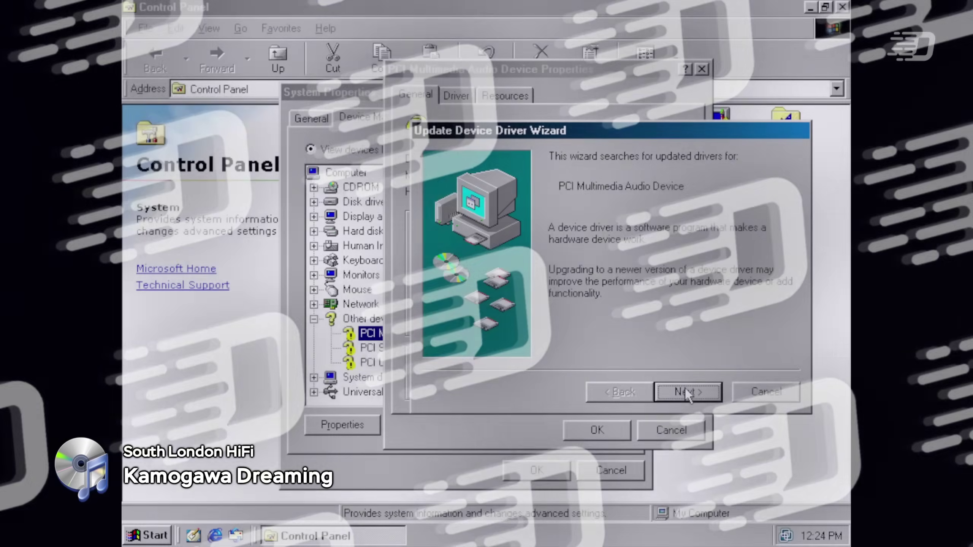
- Advance the Update Device Driver Wizard to 'Display a list of all the drivers'
{"action": "left_click", "coordinate": [685, 391]}
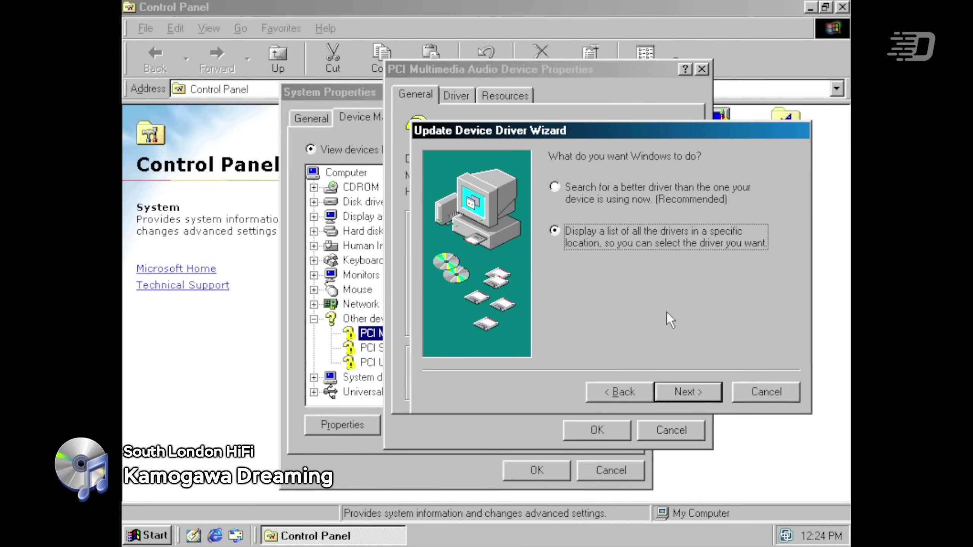
{"action": "left_click", "coordinate": [697, 391]}
{"action": "mouse_move", "coordinate": [780, 303]}
{"action": "left_mouse_down"}
{"action": "mouse_move", "coordinate": [803, 264]}
{"action": "mouse_move", "coordinate": [798, 303]}
{"action": "left_mouse_up"}
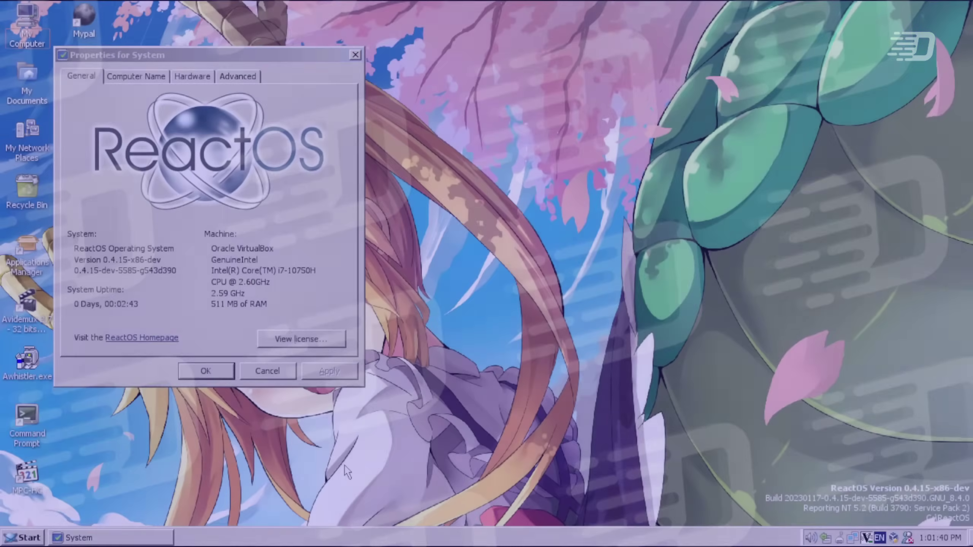
- In ReactOS, launch regedit from Run, enlarge its window and expand HKEY_CURRENT_USER
{"action": "key", "text": "super"}
{"action": "key", "text": "r"}
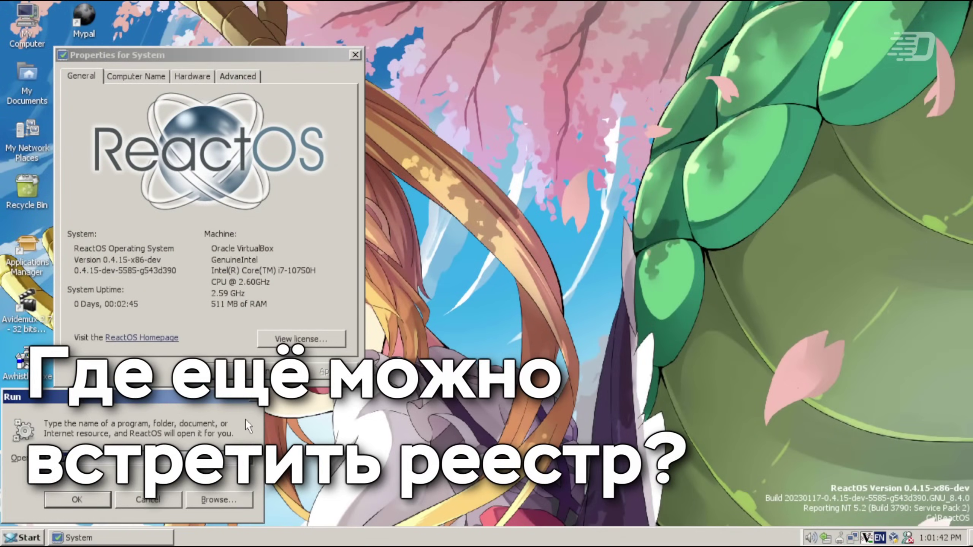
{"action": "key", "text": "Return"}
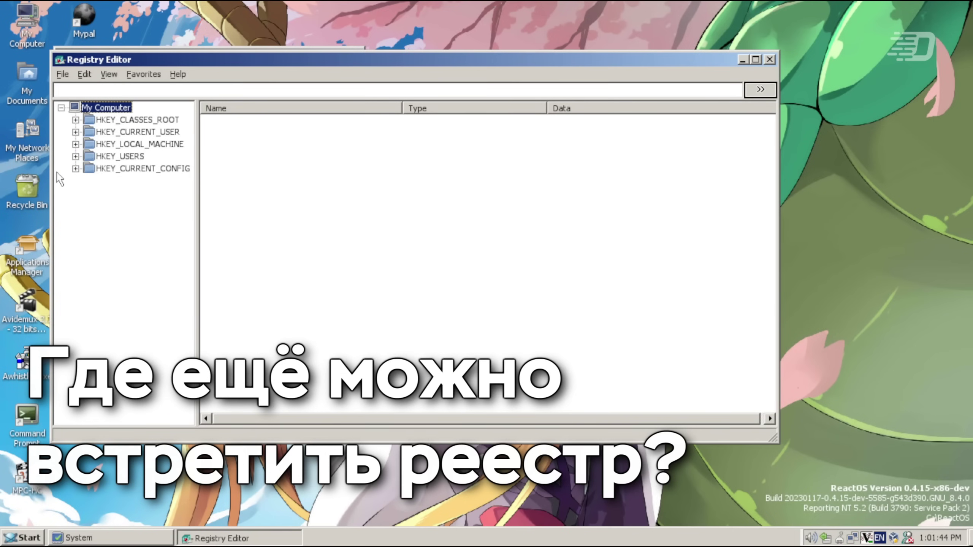
{"action": "left_click_drag", "start_coordinate": [48, 49], "coordinate": [391, 148]}
{"action": "left_click", "coordinate": [372, 219]}
{"action": "left_click", "coordinate": [435, 219]}
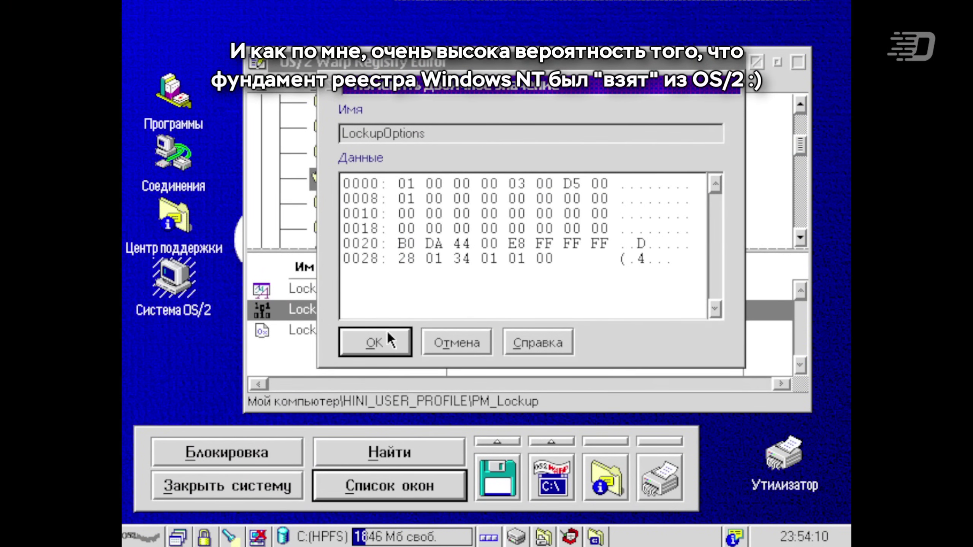
- In the OS/2 registry editor, browse PM_MigrateFolder's values, then show PM_National's values
{"action": "left_click", "coordinate": [389, 335]}
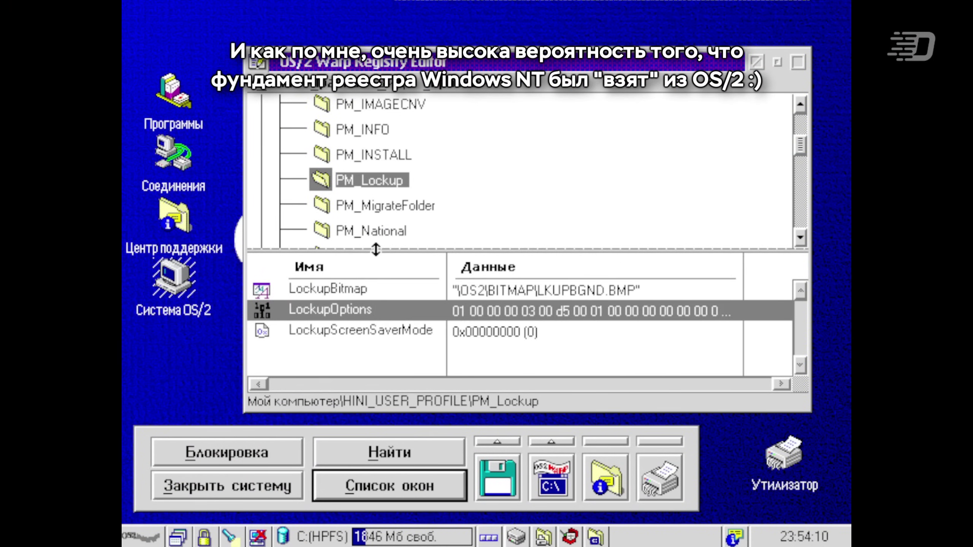
{"action": "left_click", "coordinate": [376, 209]}
{"action": "double_click", "coordinate": [381, 307]}
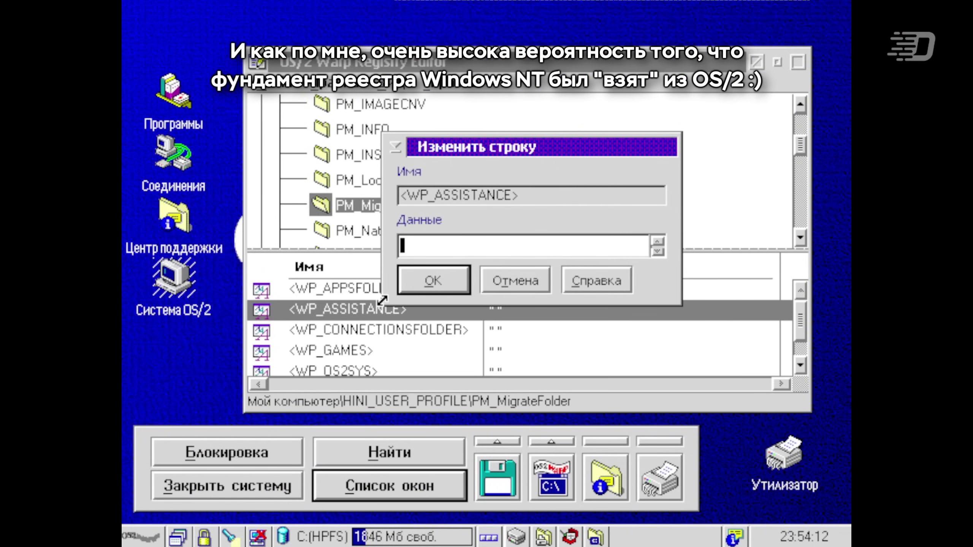
{"action": "key", "text": "Return"}
{"action": "left_click", "coordinate": [399, 228]}
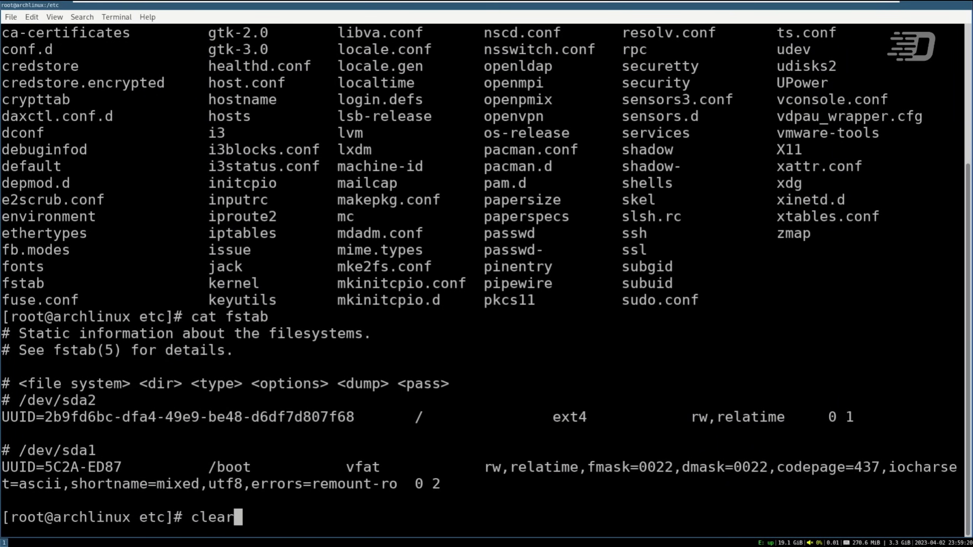
- List the /etc directory with ls and print host.conf in the terminal
{"action": "key", "text": "Return"}
{"action": "type", "text": "ls"}
{"action": "key", "text": "Return"}
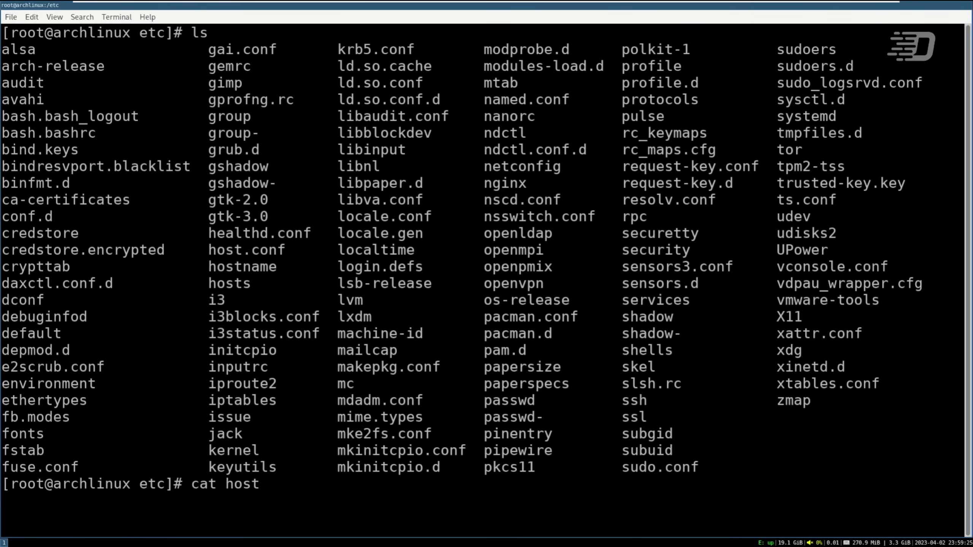
{"action": "key", "text": "Return"}
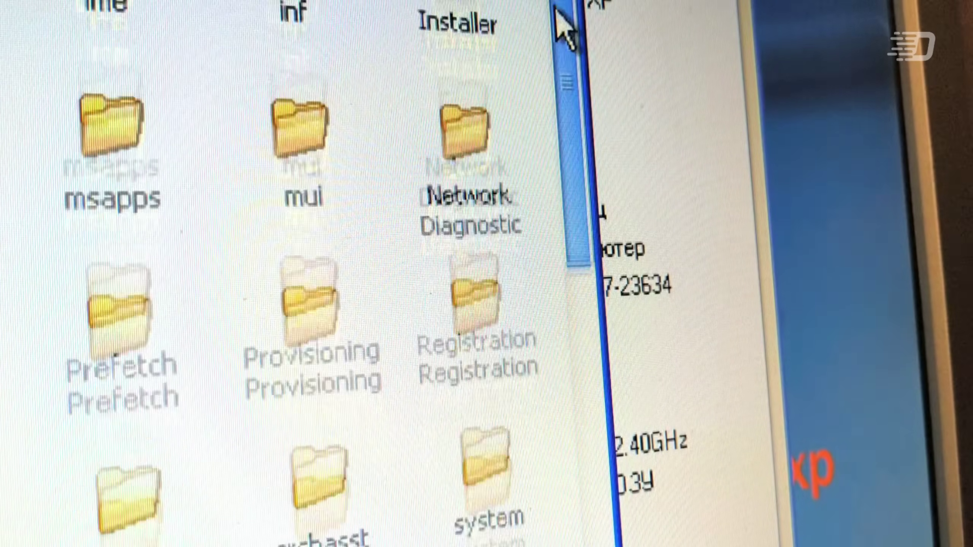
- Launch regedit.exe and add a new string value named WallpaperOriginX
{"action": "left_click_drag", "start_coordinate": [556, 11], "coordinate": [582, 341]}
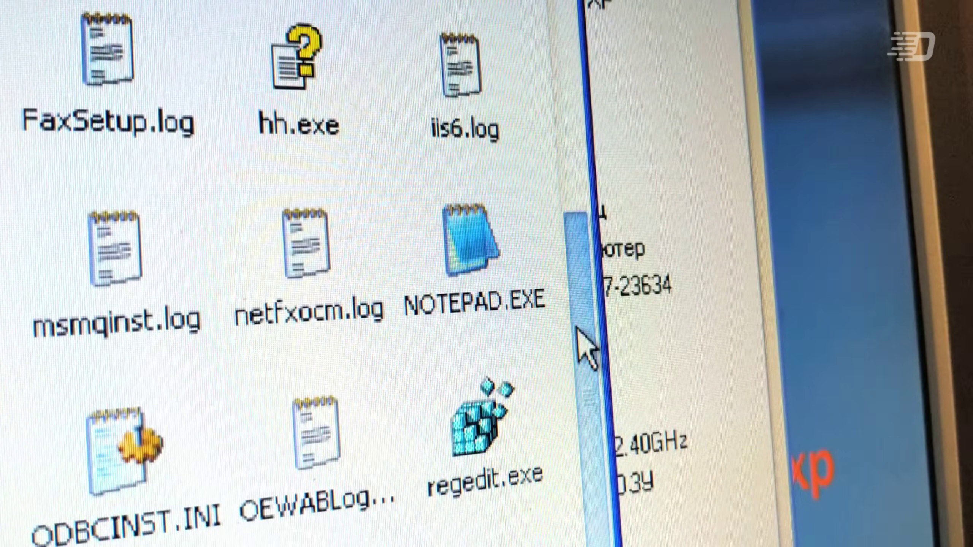
{"action": "double_click", "coordinate": [497, 407]}
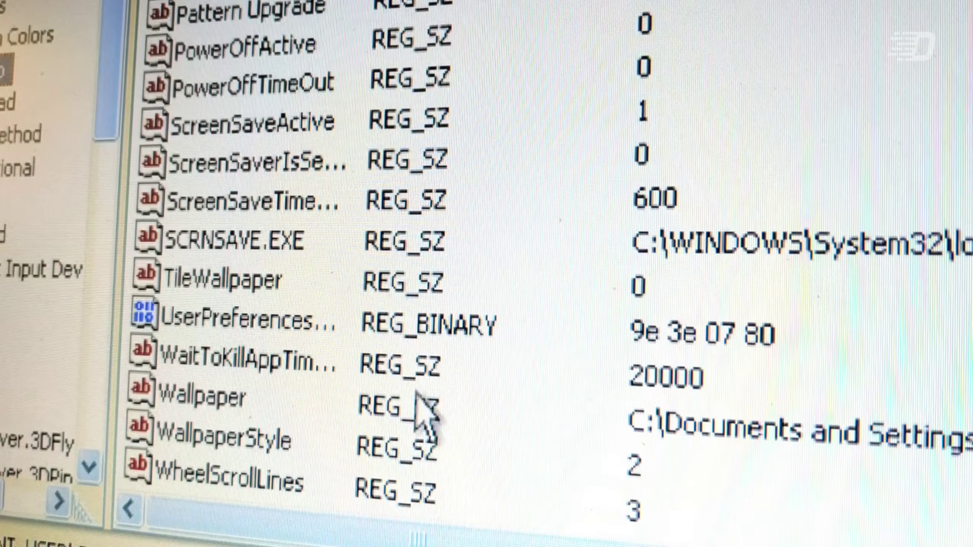
{"action": "right_click", "coordinate": [479, 380]}
{"action": "mouse_move", "coordinate": [522, 422]}
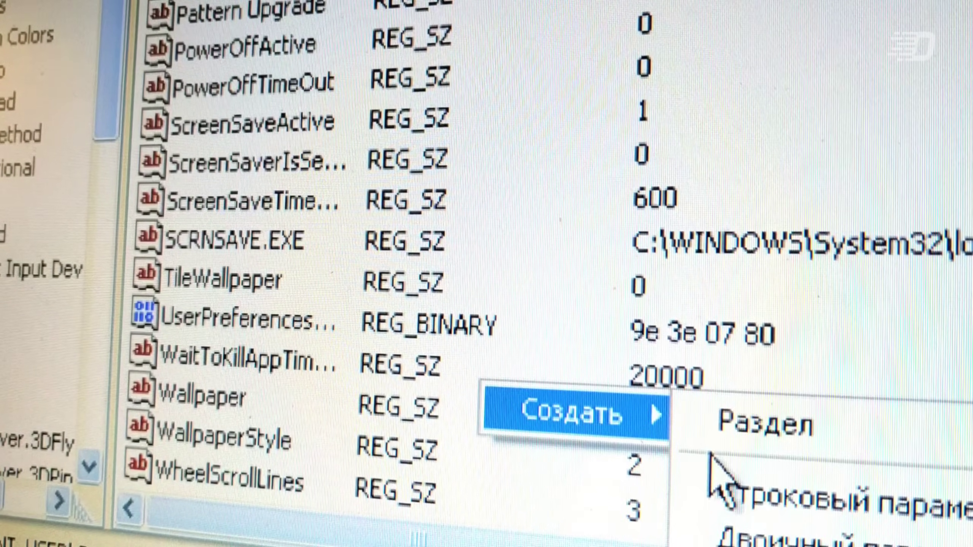
{"action": "left_click", "coordinate": [709, 502]}
{"action": "type", "text": "Wal"}
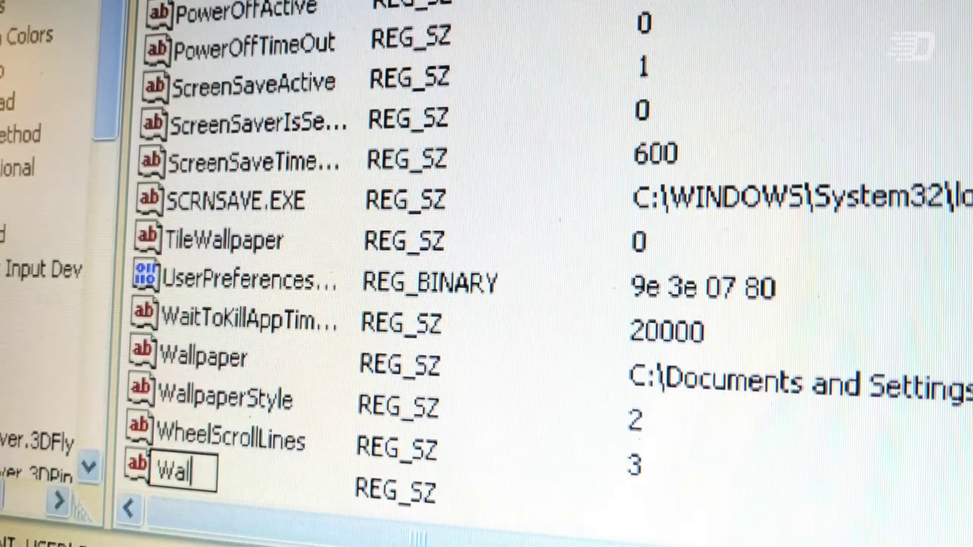
{"action": "type", "text": "lpaperOr"}
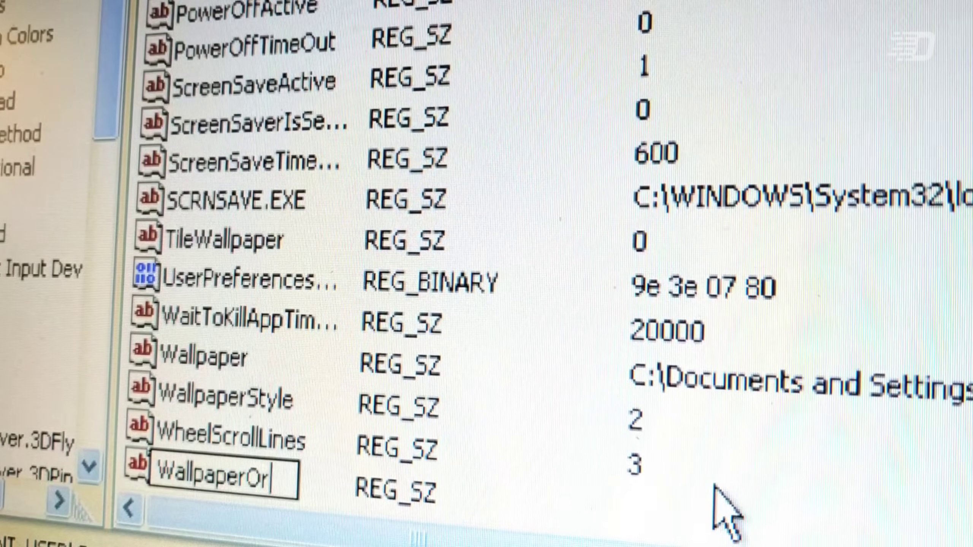
{"action": "type", "text": "iginX"}
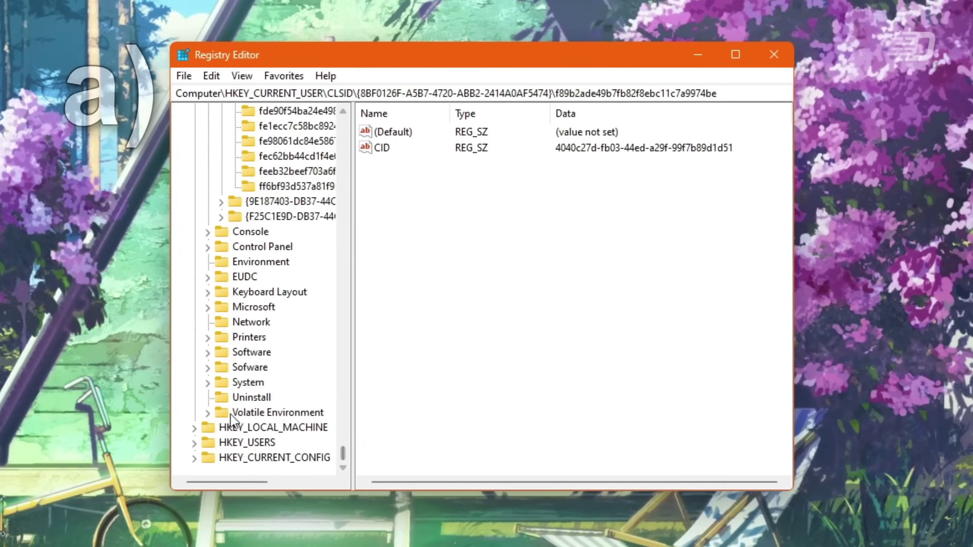
- Expand System > CurrentControlSet > Control > MediaProperties > PrivateProperties > DirectInput down to VID_09DA&PID_7180
{"action": "left_click", "coordinate": [207, 382]}
{"action": "left_click", "coordinate": [221, 399]}
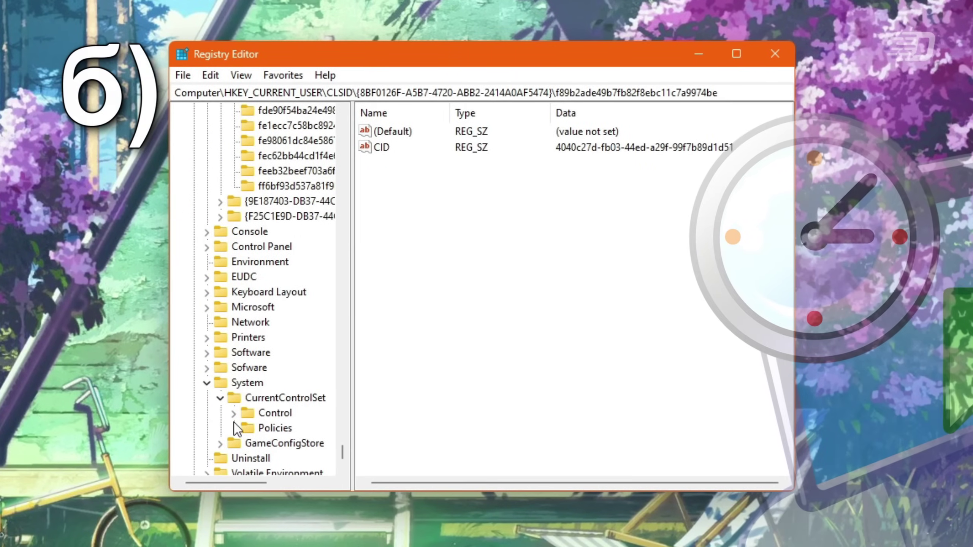
{"action": "left_click", "coordinate": [234, 412]}
{"action": "double_click", "coordinate": [255, 411]}
{"action": "left_click", "coordinate": [247, 399]}
{"action": "left_click", "coordinate": [261, 414]}
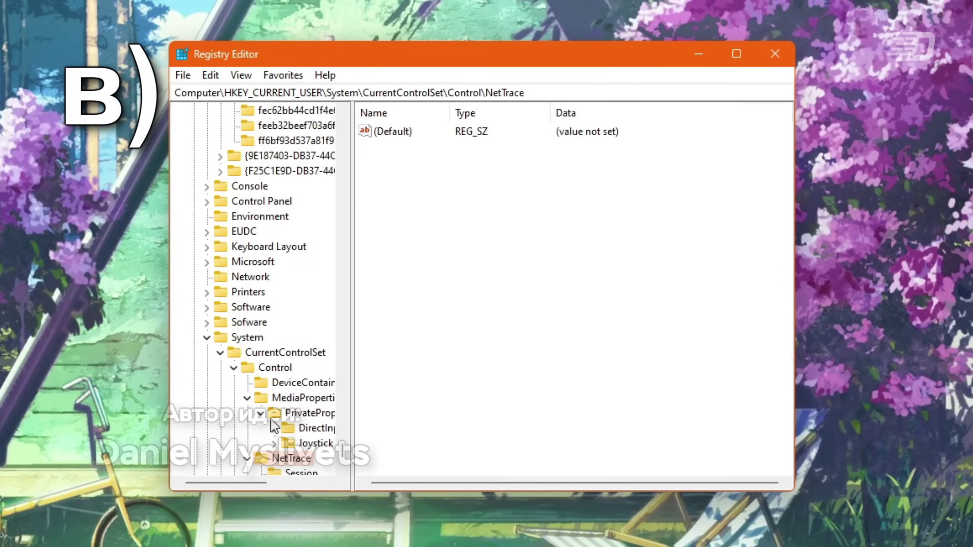
{"action": "left_click", "coordinate": [274, 428]}
{"action": "left_click", "coordinate": [288, 428]}
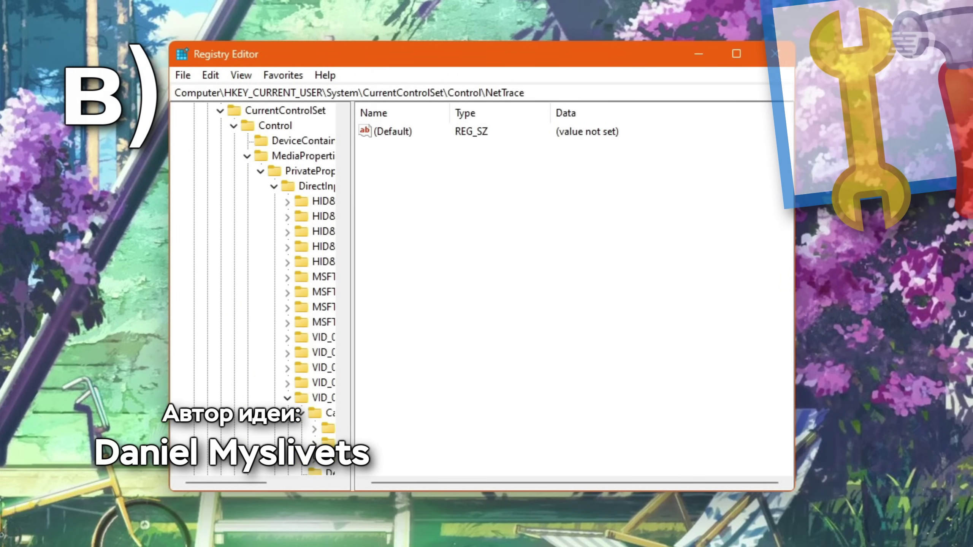
{"action": "left_click_drag", "start_coordinate": [250, 483], "coordinate": [290, 483]}
- Browse Calibration keys 0–2 and the VID_276D&PID_1160 and VID_8086&PID_0808 device keys
{"action": "left_click", "coordinate": [235, 428]}
{"action": "scroll", "coordinate": [238, 403], "scroll_direction": "down", "scroll_amount": 1}
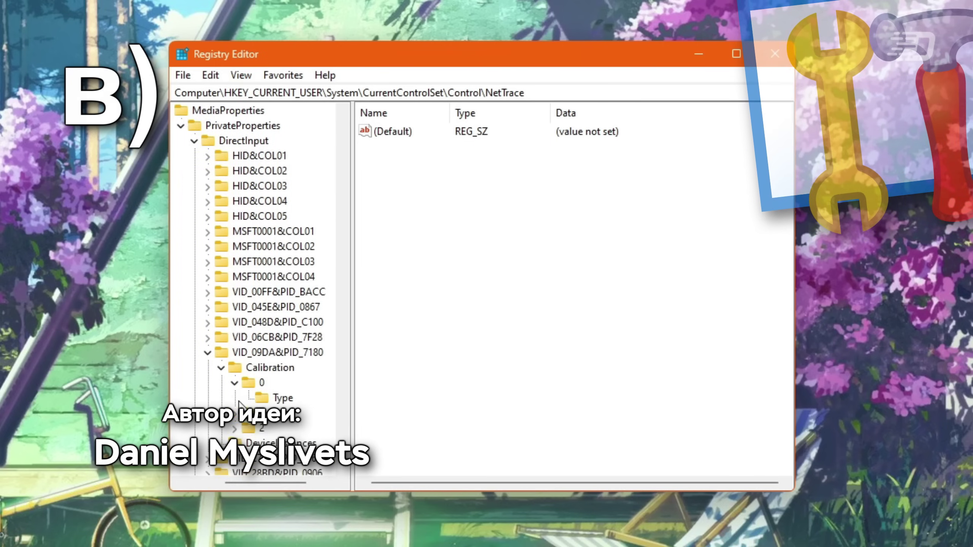
{"action": "scroll", "coordinate": [238, 402], "scroll_direction": "down", "scroll_amount": 2}
{"action": "left_click", "coordinate": [235, 322]}
{"action": "left_click", "coordinate": [235, 352]}
{"action": "left_click", "coordinate": [240, 383]}
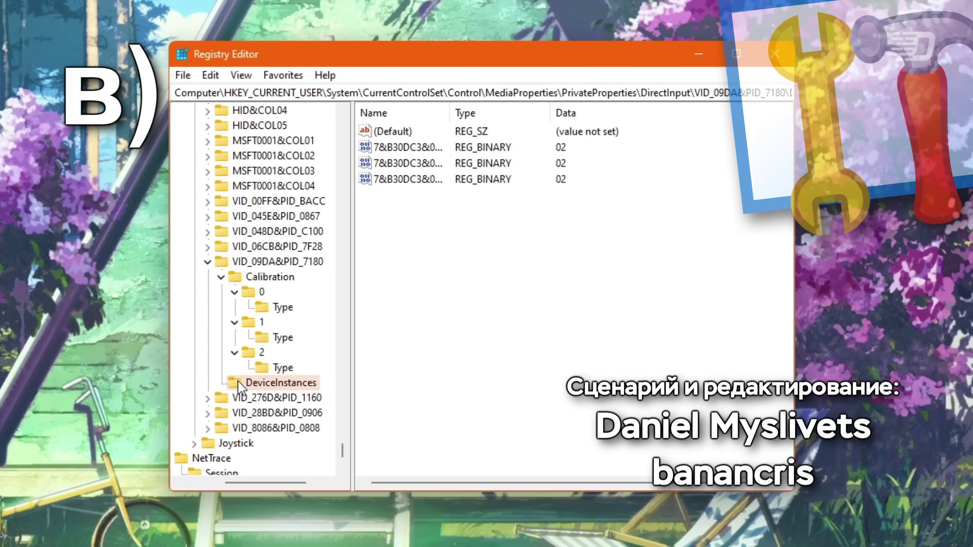
{"action": "left_click", "coordinate": [208, 399]}
{"action": "left_click", "coordinate": [230, 413]}
{"action": "left_click", "coordinate": [222, 413]}
{"action": "left_click", "coordinate": [226, 473]}
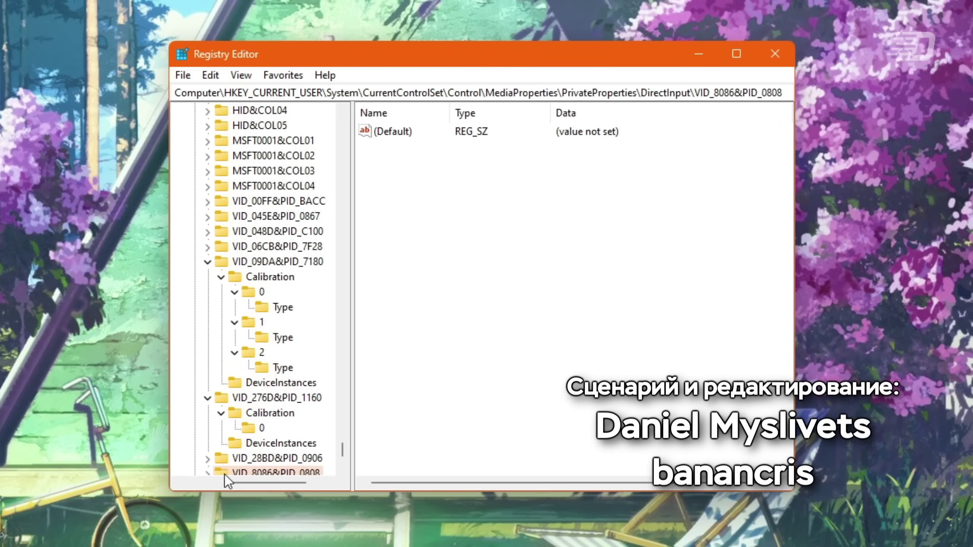
{"action": "scroll", "coordinate": [228, 479], "scroll_direction": "down", "scroll_amount": 5}
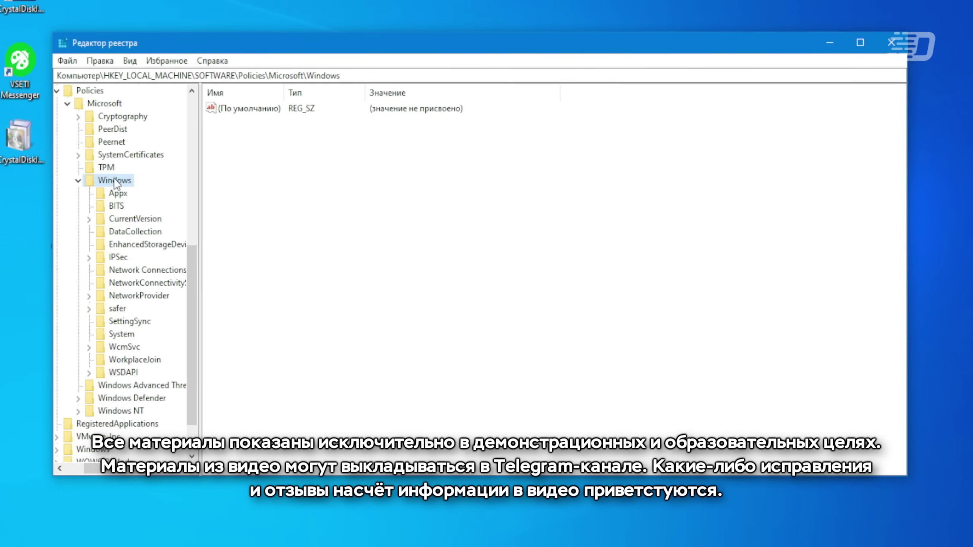
- Create a new key, Новый раздел #1, under Policies\Microsoft\Windows
{"action": "right_click", "coordinate": [114, 181]}
{"action": "mouse_move", "coordinate": [153, 205]}
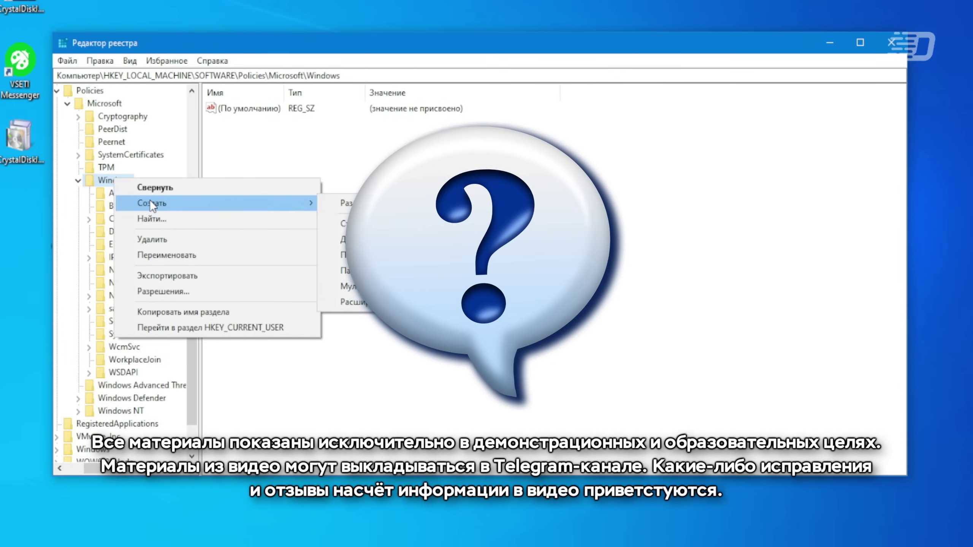
{"action": "left_click", "coordinate": [345, 203]}
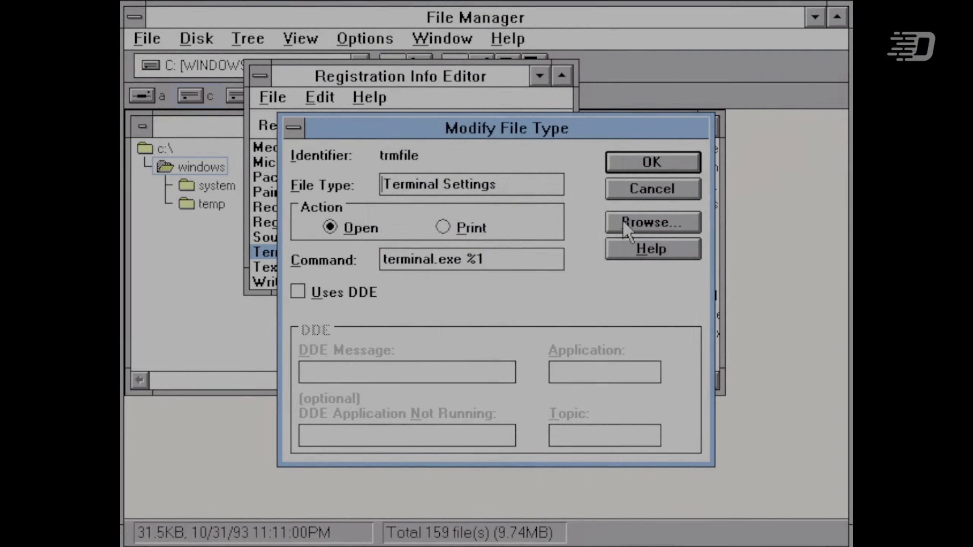
{"action": "key", "text": "Escape"}
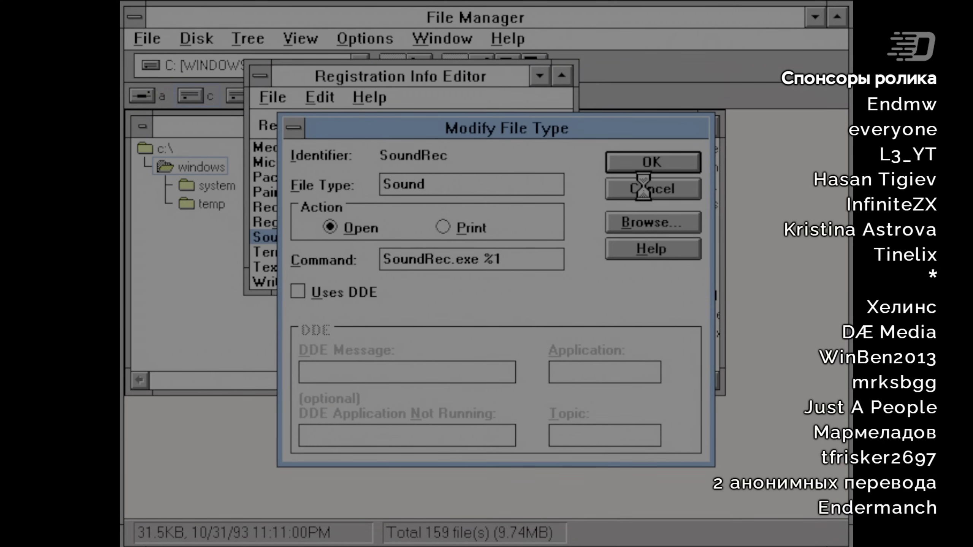
- Inspect the Sound and WordDocument file type details without changing them
{"action": "left_click", "coordinate": [643, 188]}
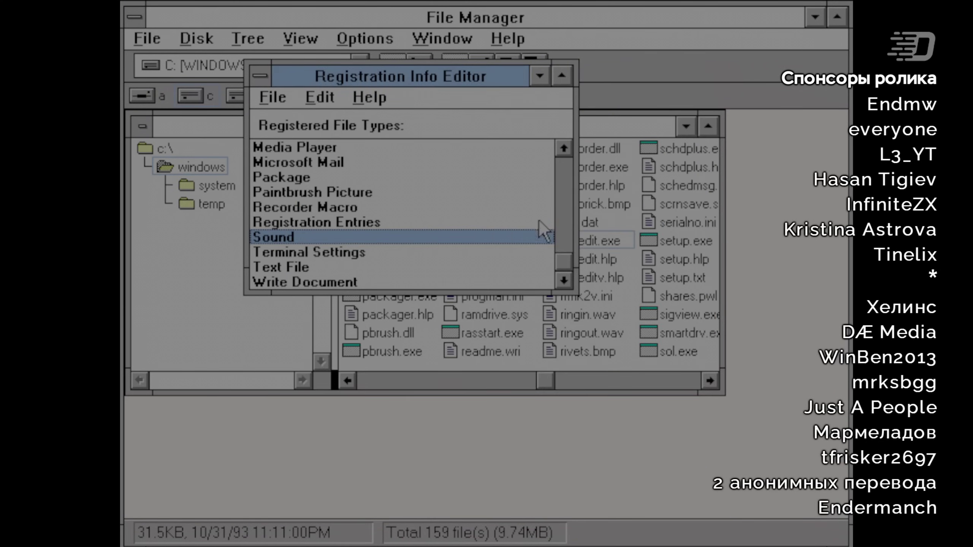
{"action": "left_click_drag", "start_coordinate": [567, 264], "coordinate": [548, 142]}
{"action": "double_click", "coordinate": [408, 145]}
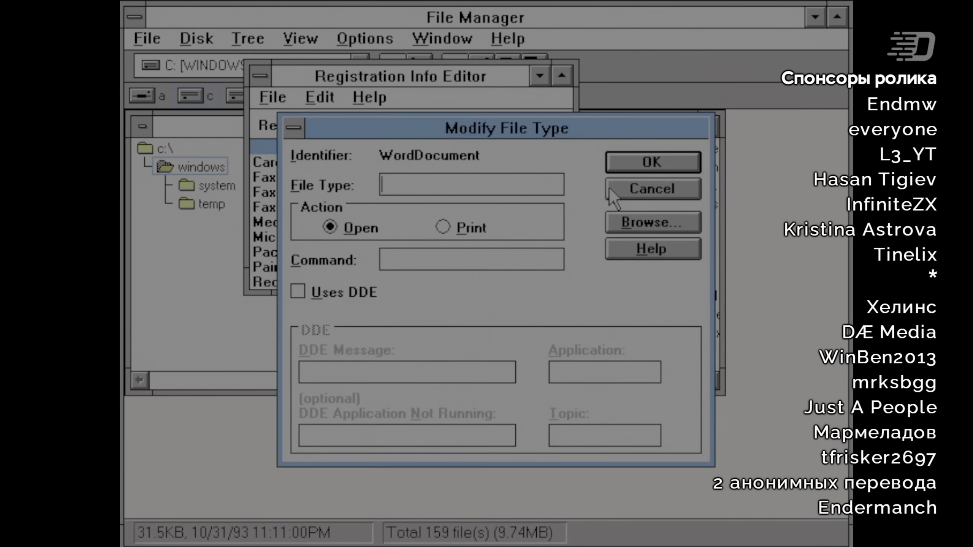
{"action": "left_click", "coordinate": [652, 188]}
- Start and cancel Merge Registration File, then look over the Edit and File menus
{"action": "left_click", "coordinate": [320, 97]}
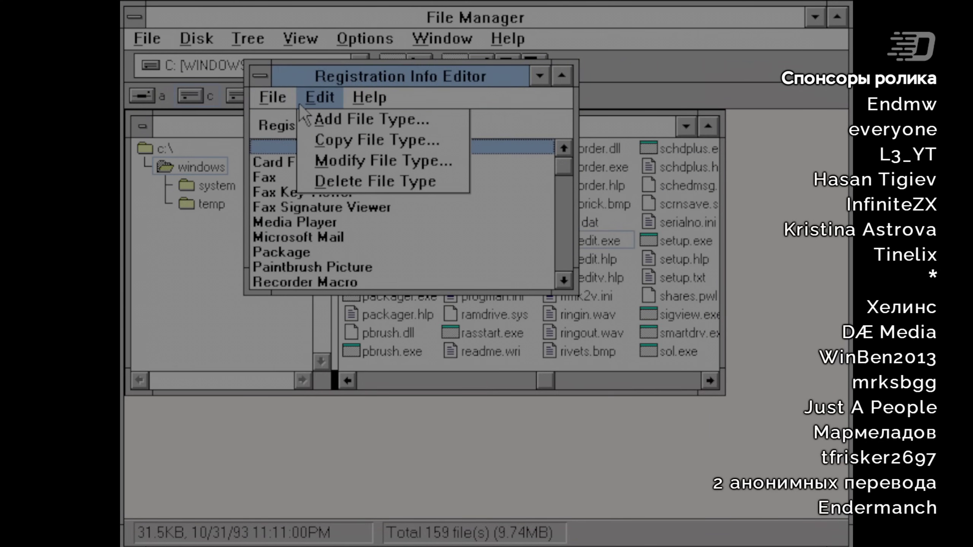
{"action": "mouse_move", "coordinate": [273, 97]}
{"action": "left_click", "coordinate": [277, 119]}
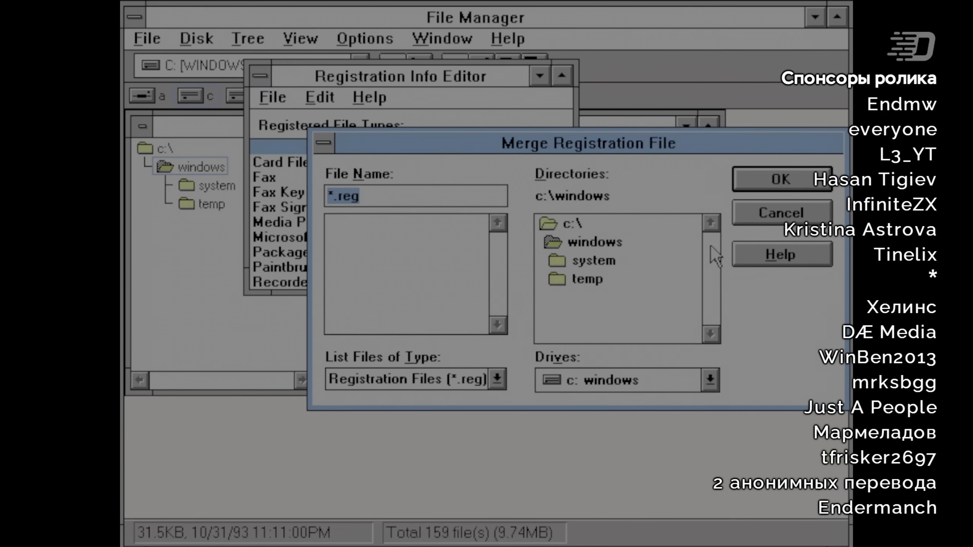
{"action": "left_click", "coordinate": [781, 218]}
{"action": "left_click", "coordinate": [370, 97]}
{"action": "mouse_move", "coordinate": [320, 97]}
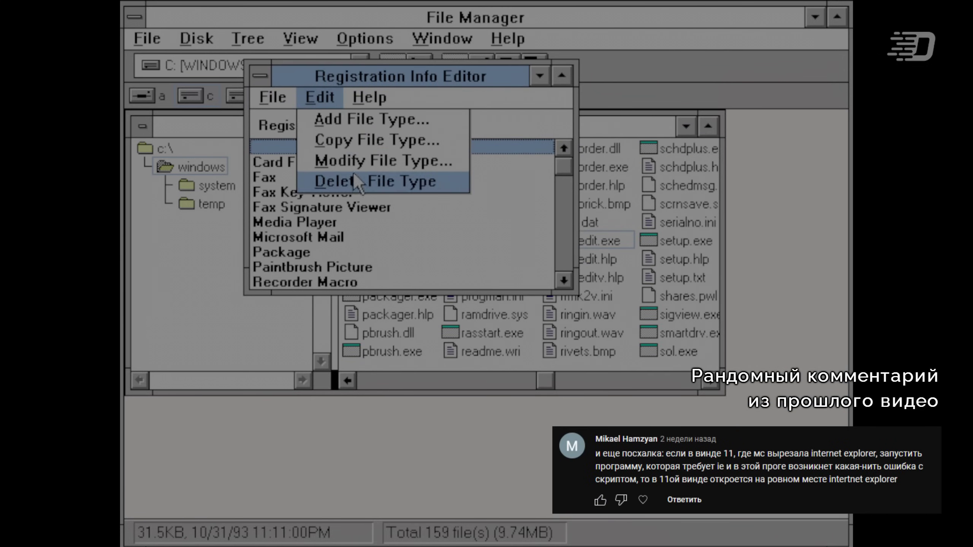
{"action": "mouse_move", "coordinate": [370, 97]}
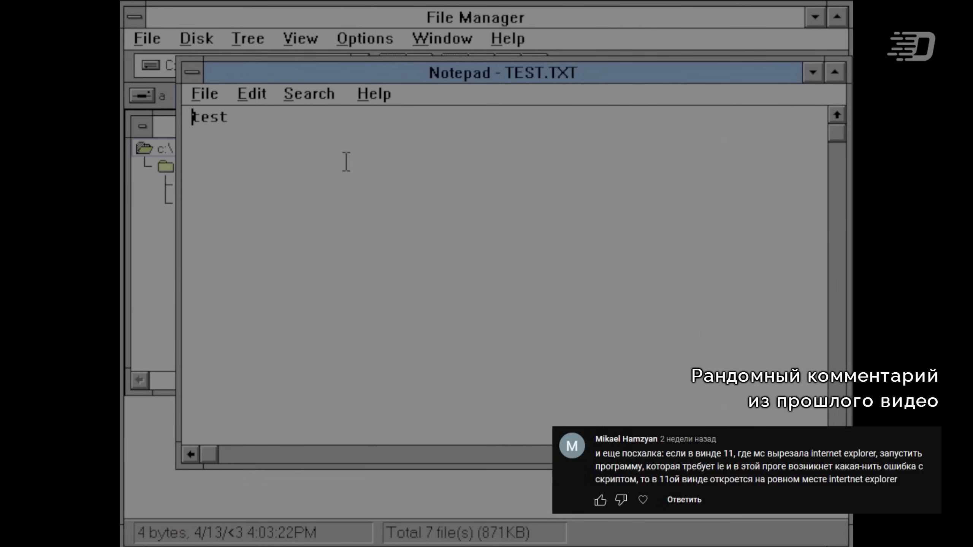